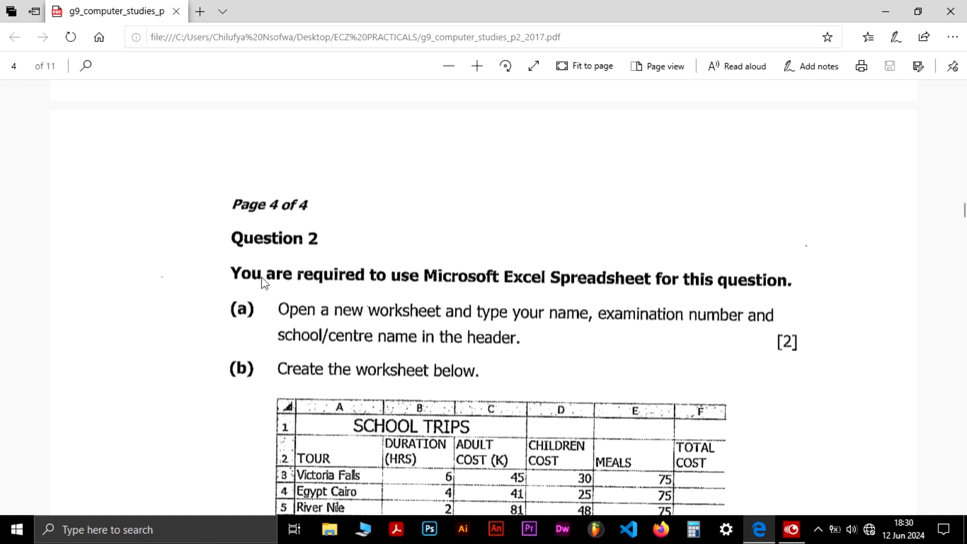
Launch Excel 2016 from the Windows search
scroll(262, 277, down, 3)
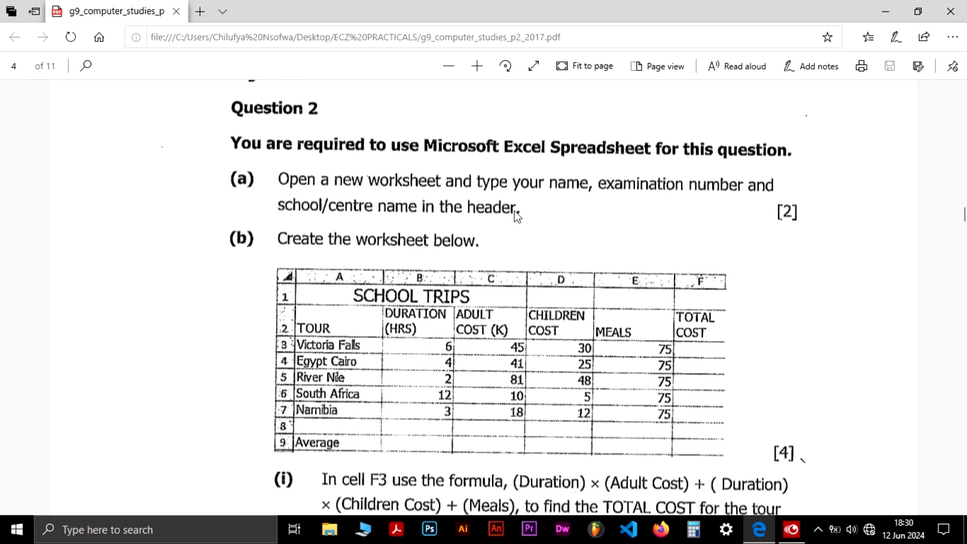
click(223, 533)
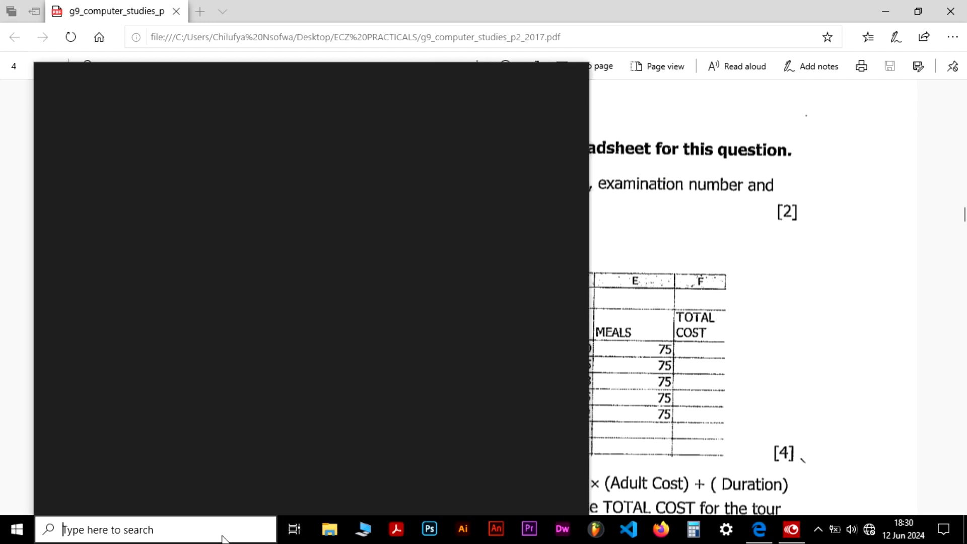
text(excel)
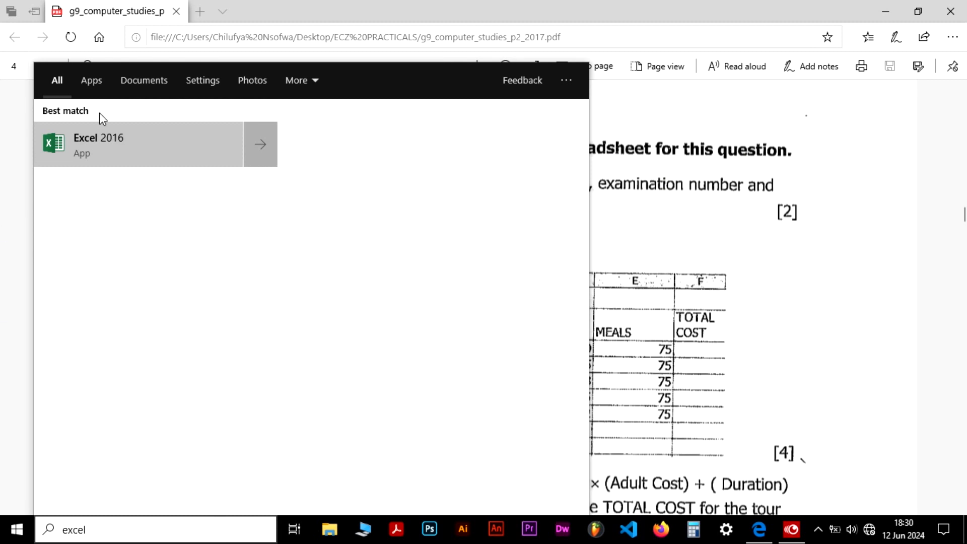
click(132, 135)
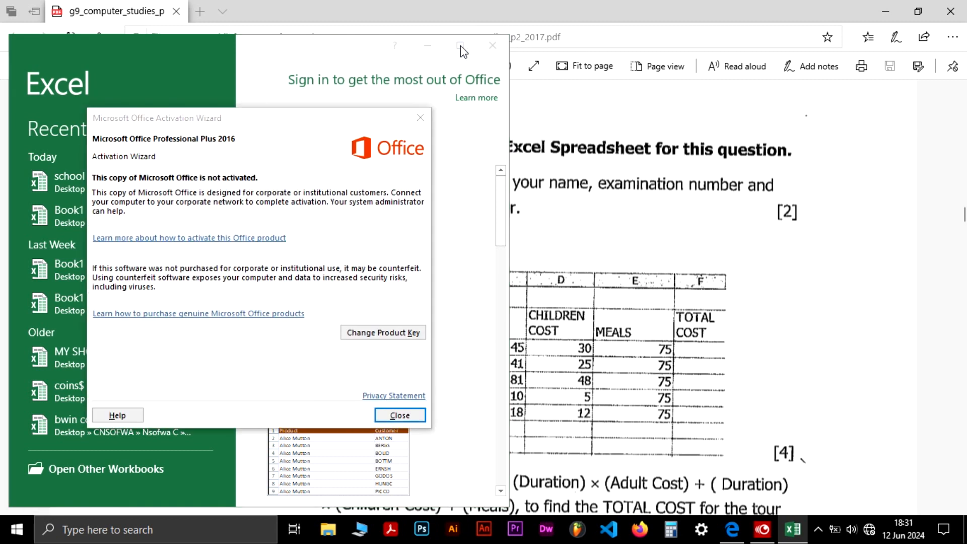
Dismiss the activation wizard and create a blank workbook
click(420, 120)
click(456, 47)
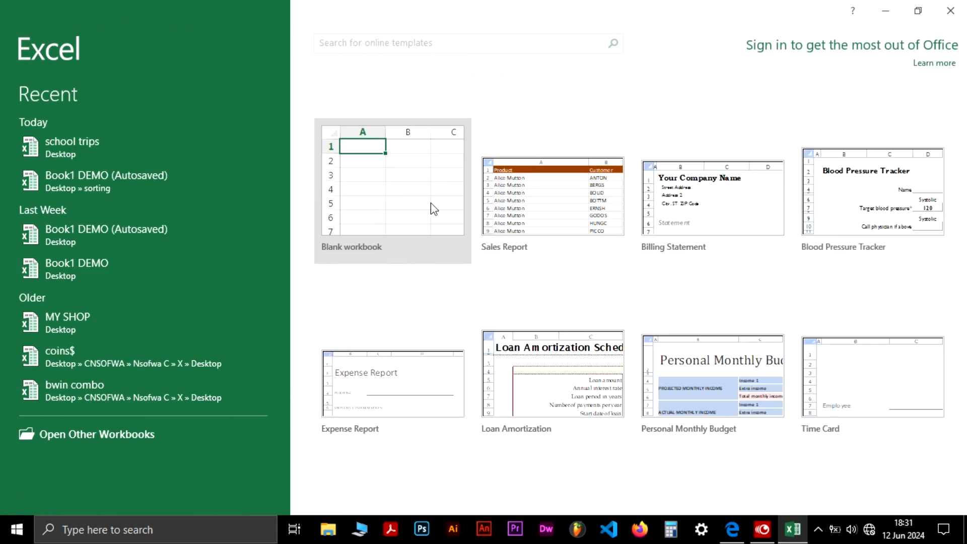
click(406, 196)
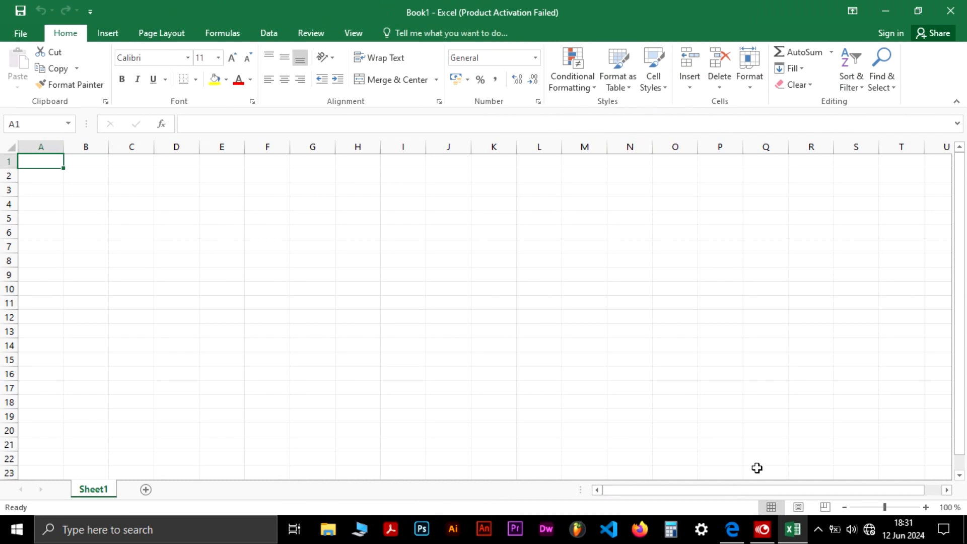
Check the exam question in the PDF and return to the workbook
mouse_move(792, 539)
click(731, 528)
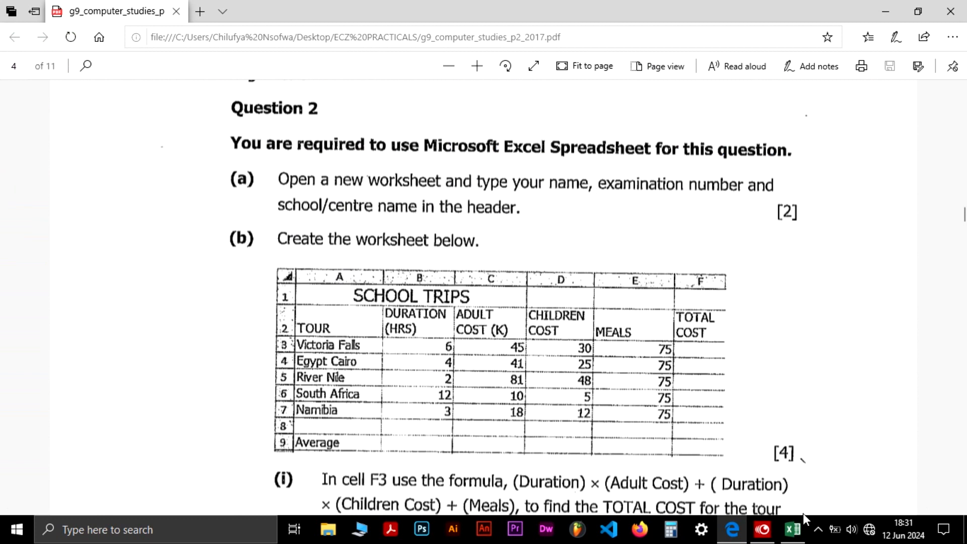
click(794, 535)
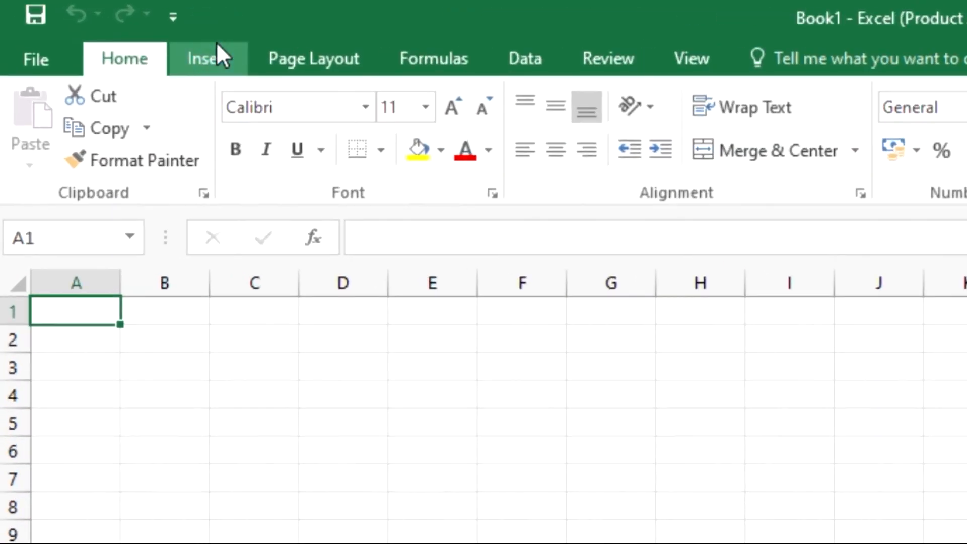
Insert a page header and enter the candidate's full name in its centre section
click(217, 44)
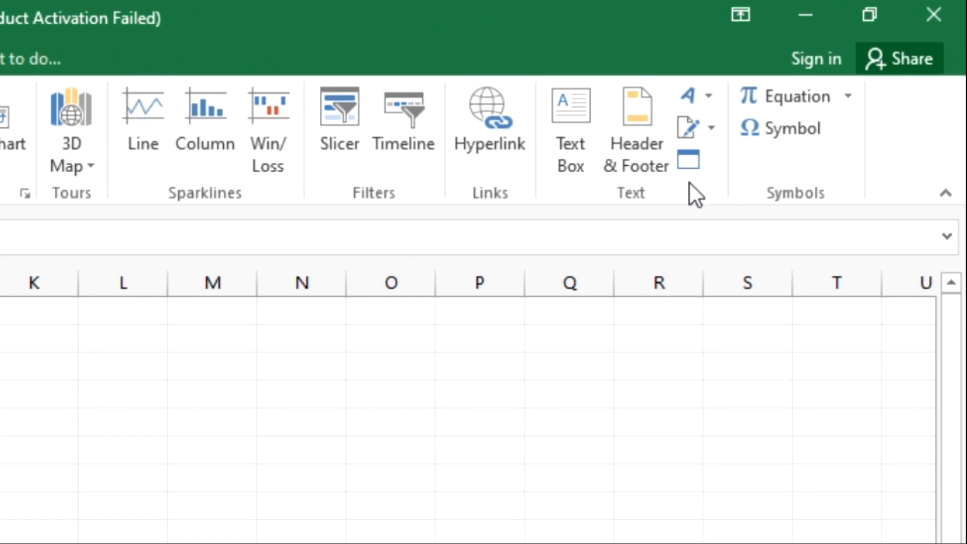
click(636, 134)
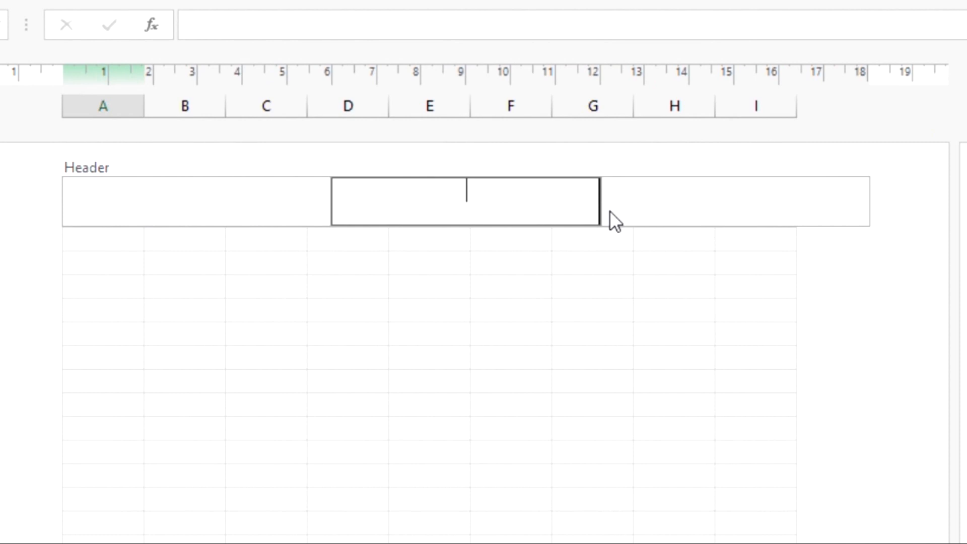
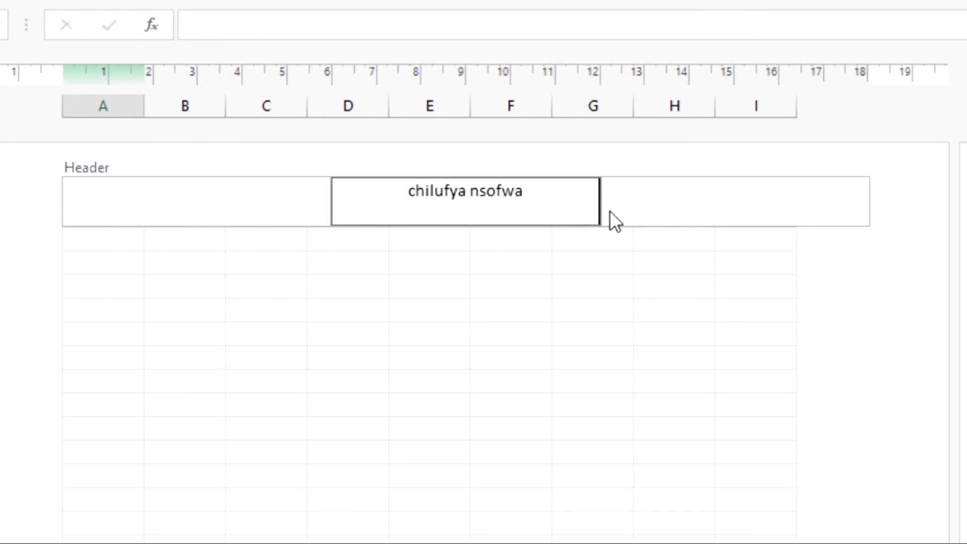
text( 2017)
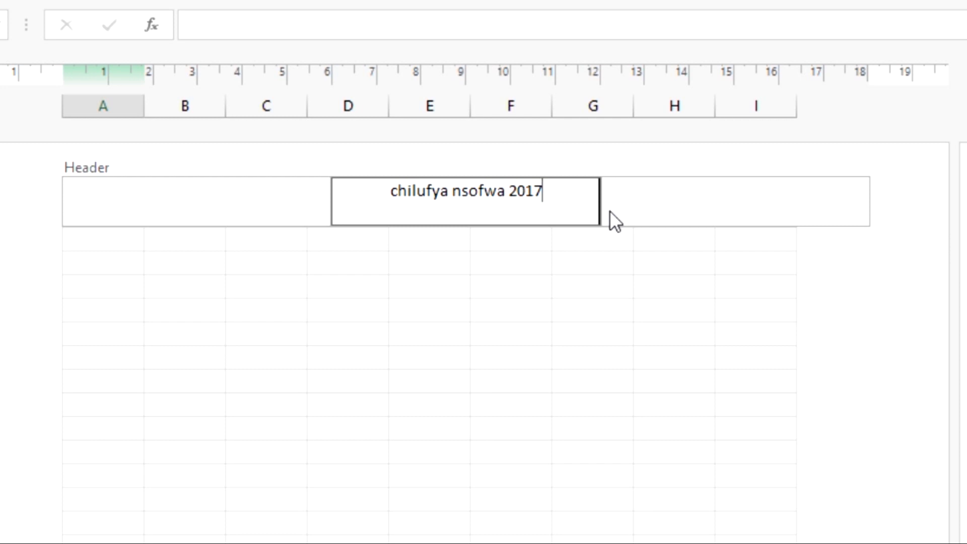
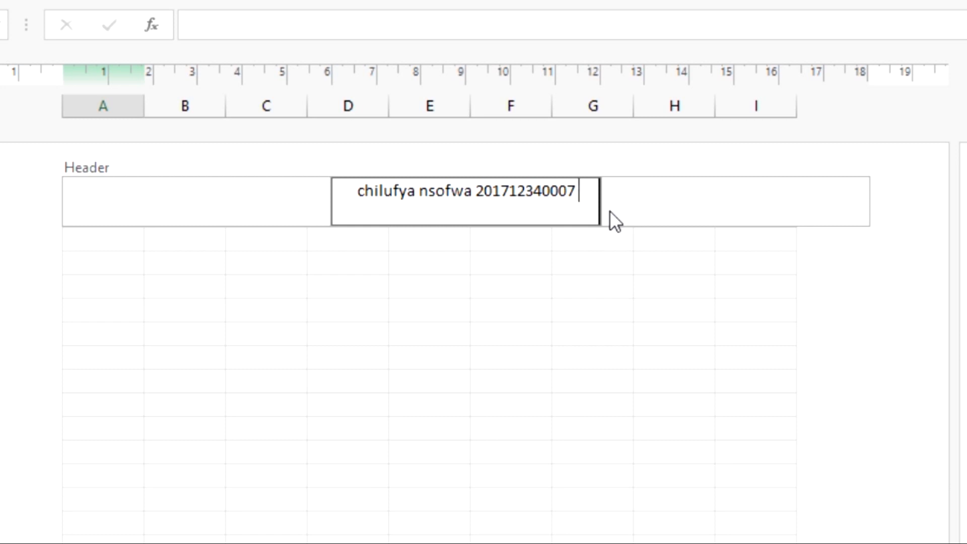
Add the school name to the header after the examination number
text(sekela sek)
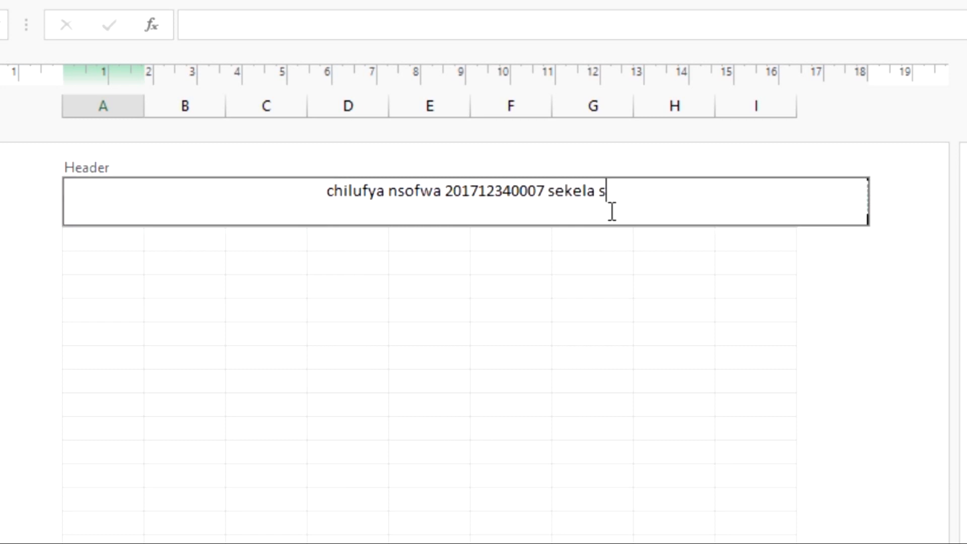
key(BackSpace)
key(BackSpace)
key(BackSpace)
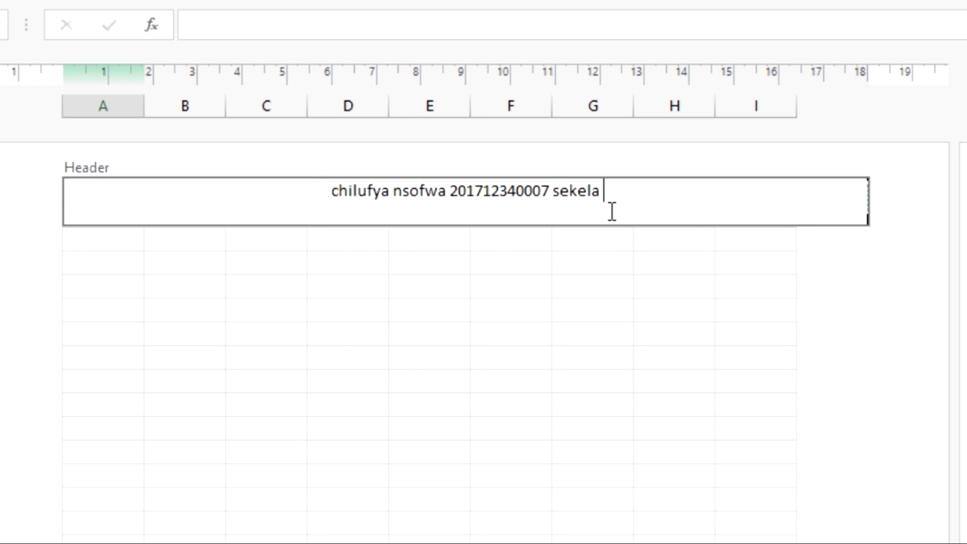
text(secondayt)
key(BackSpace)
key(BackSpace)
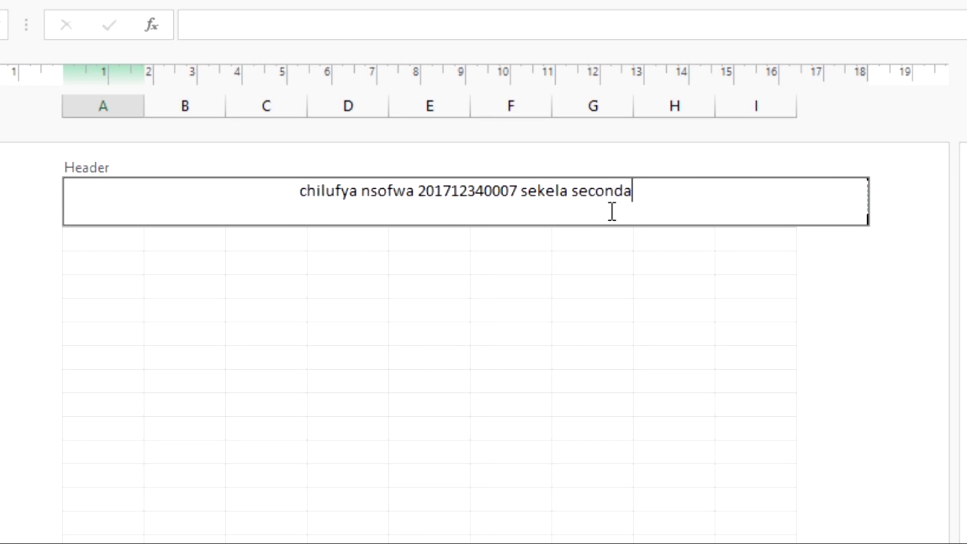
text(ry sc)
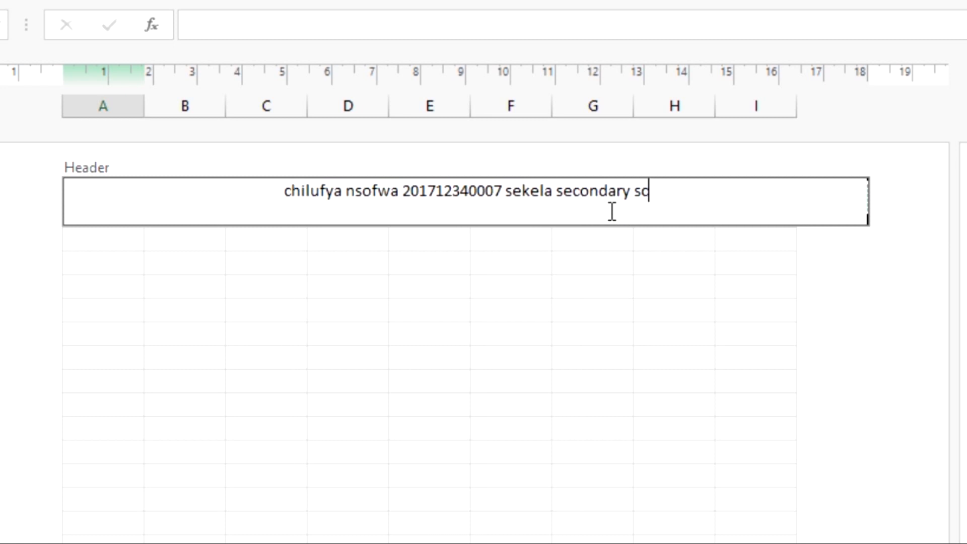
text(hool)
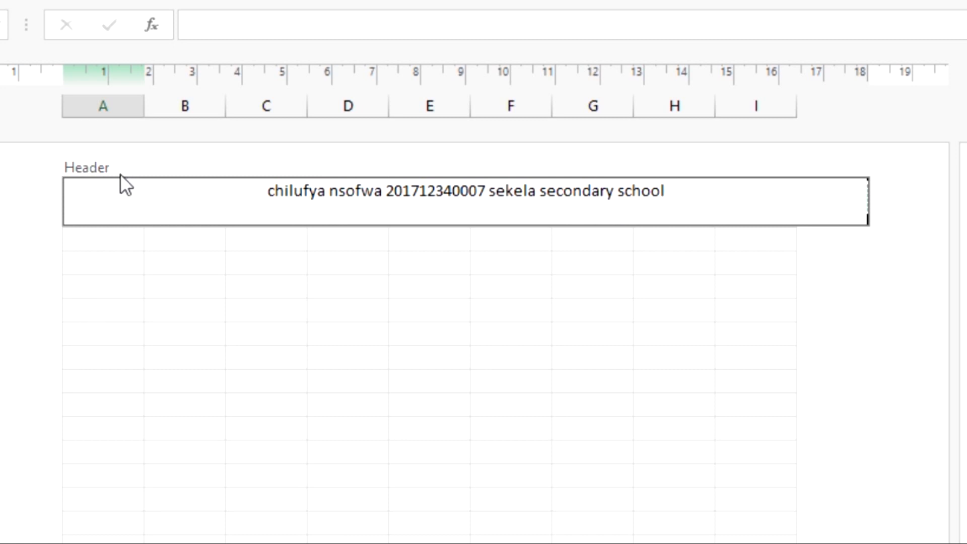
Leave the header and switch the sheet back to Normal view
click(157, 286)
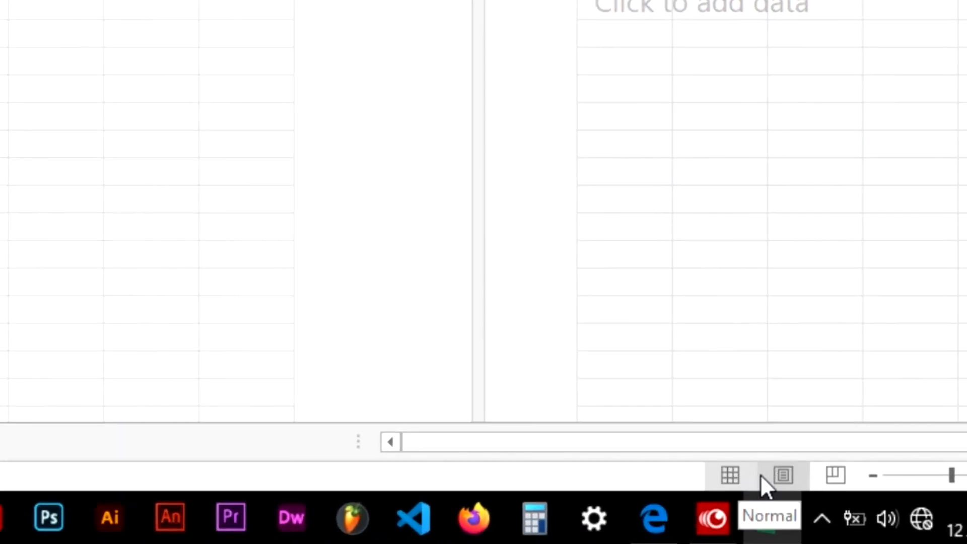
click(734, 476)
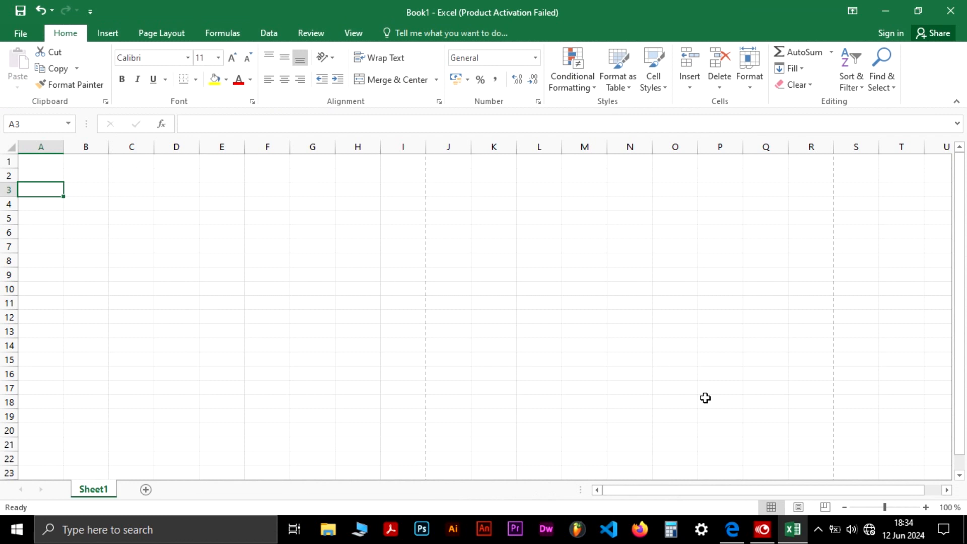
Review the SCHOOL TRIPS table and task list in the exam PDF, then return to the workbook
click(736, 528)
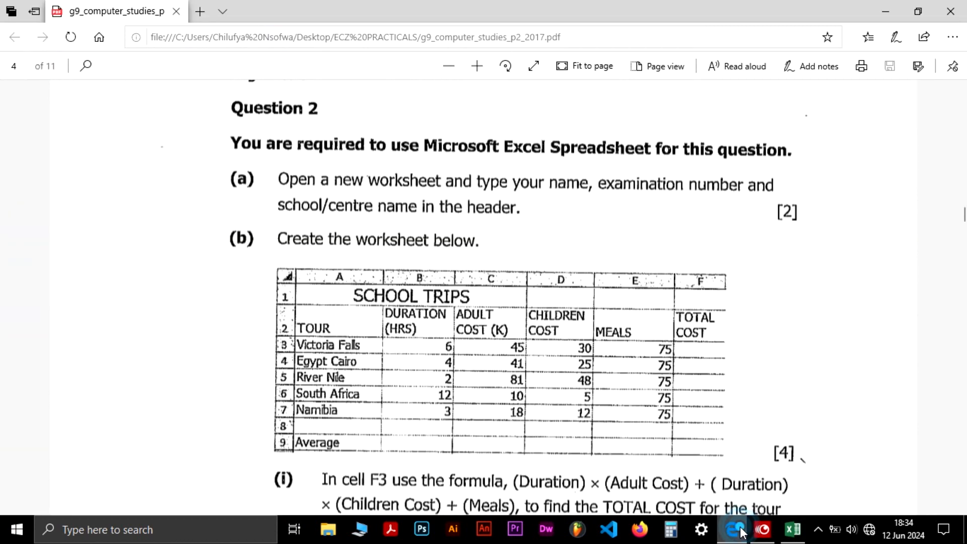
click(534, 71)
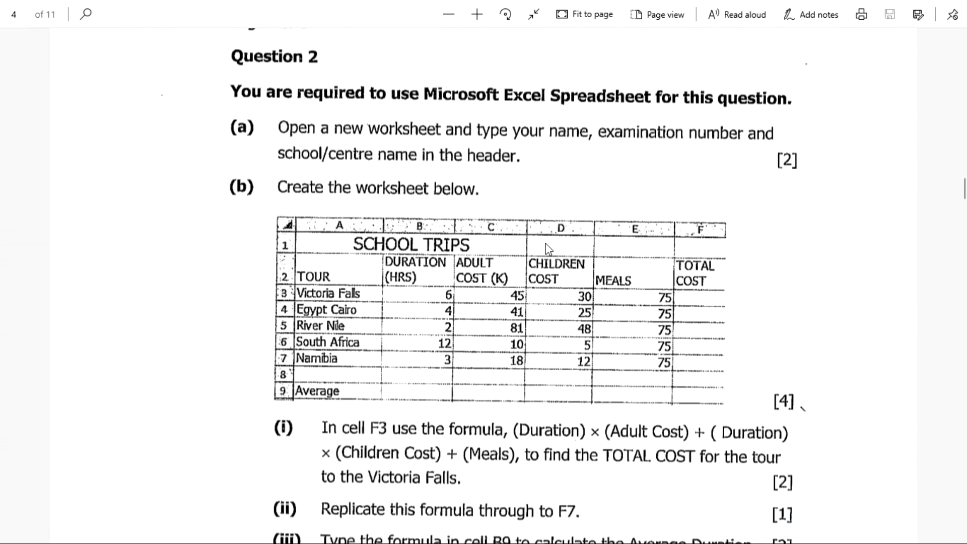
scroll(548, 249, down, 3)
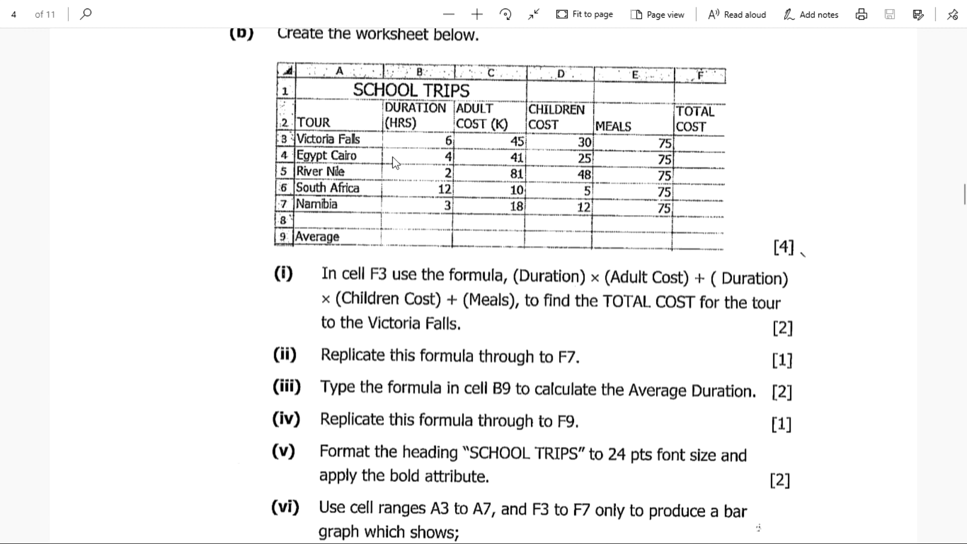
scroll(436, 121, up, 3)
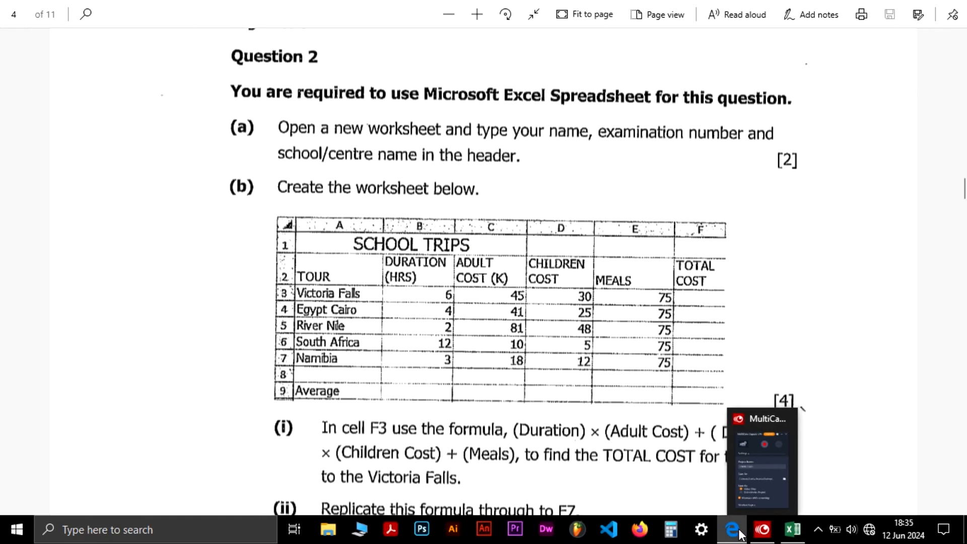
click(792, 529)
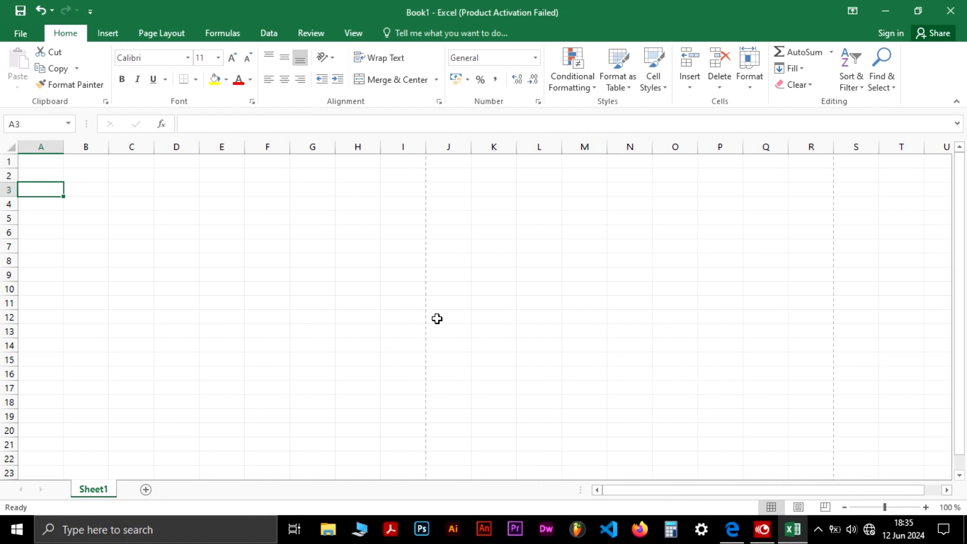
Enter the title SCHOOL TRIPS in cell A1
click(39, 162)
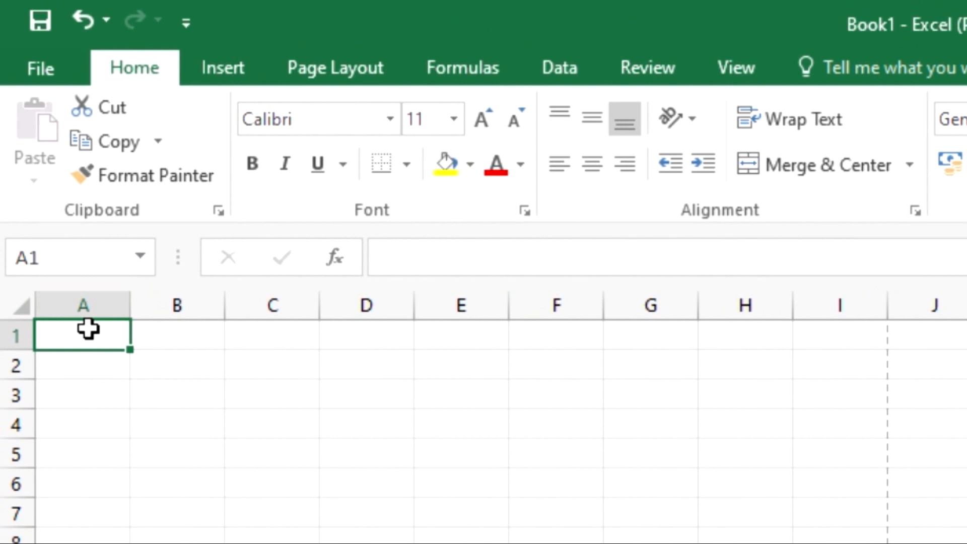
text(SCHO)
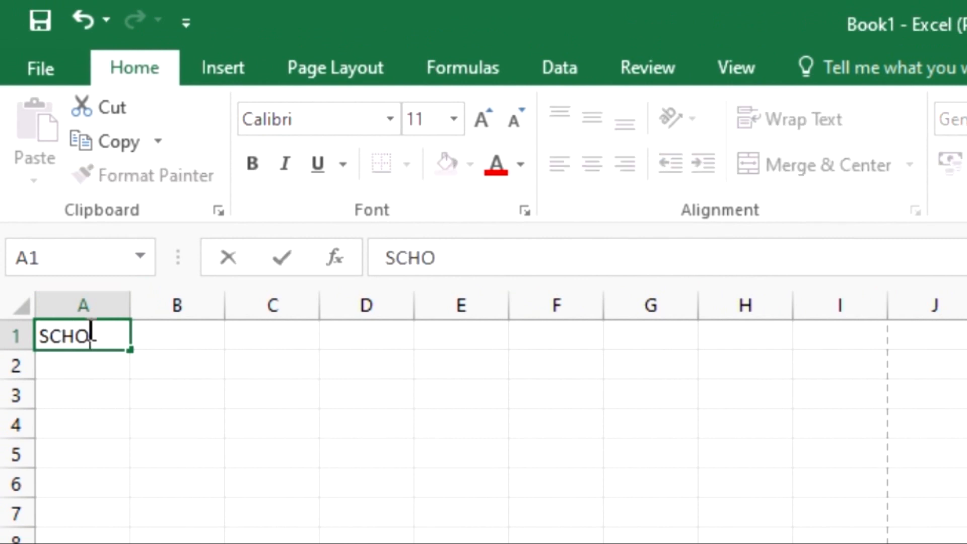
text(OL)
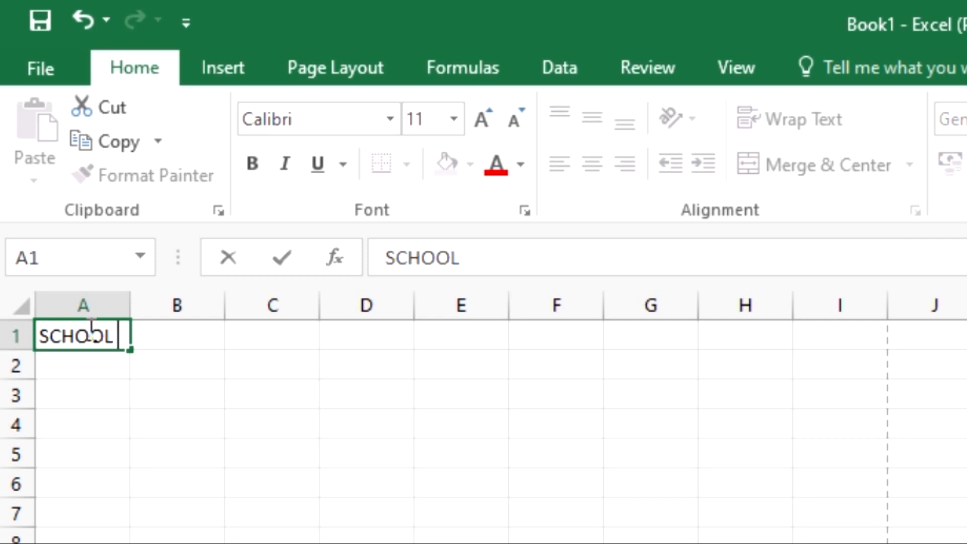
text( TRIPS)
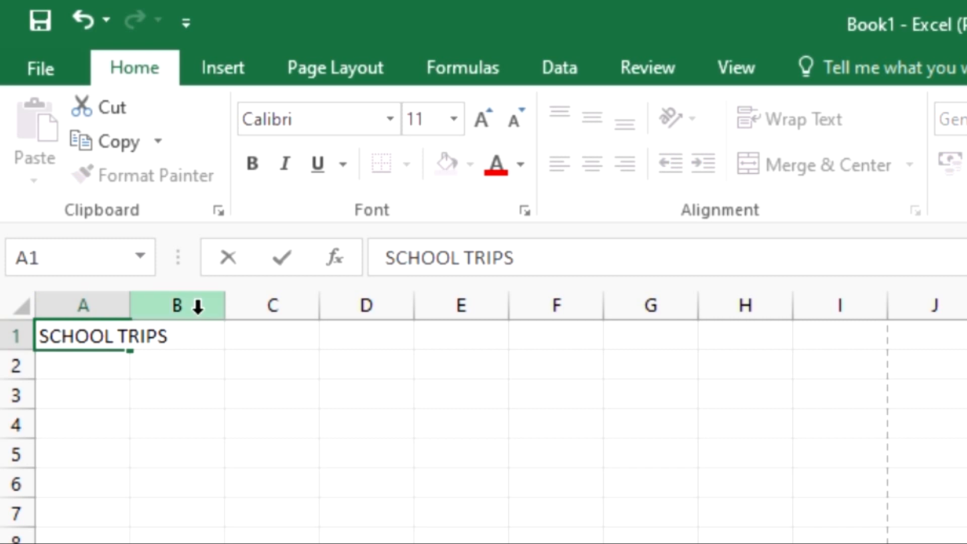
click(263, 343)
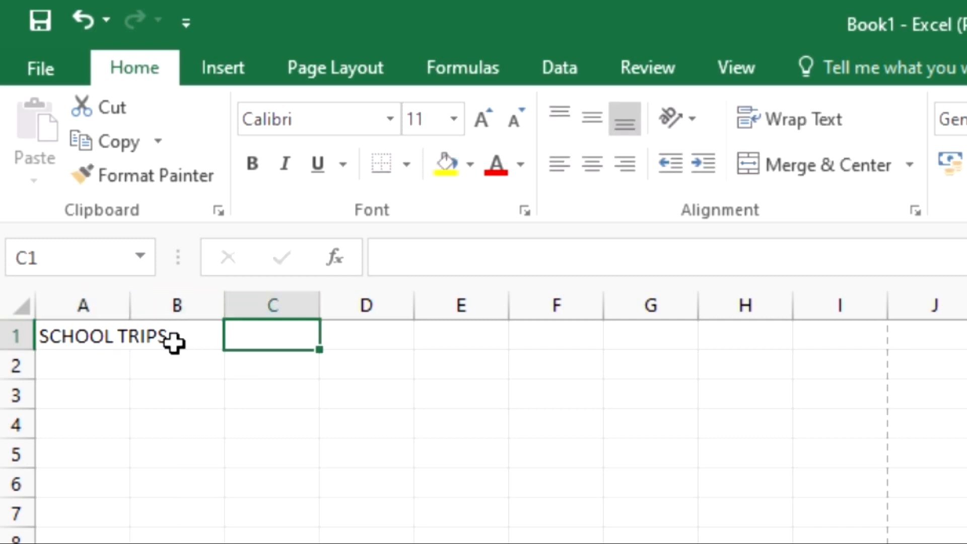
Merge and centre the SCHOOL TRIPS title across cells A1 to C1
click(54, 340)
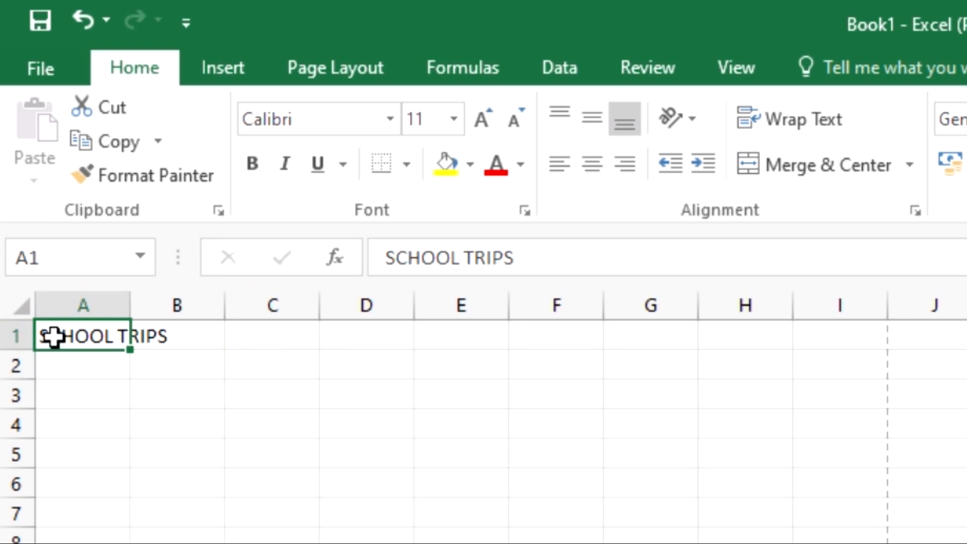
drag(90, 334, 259, 322)
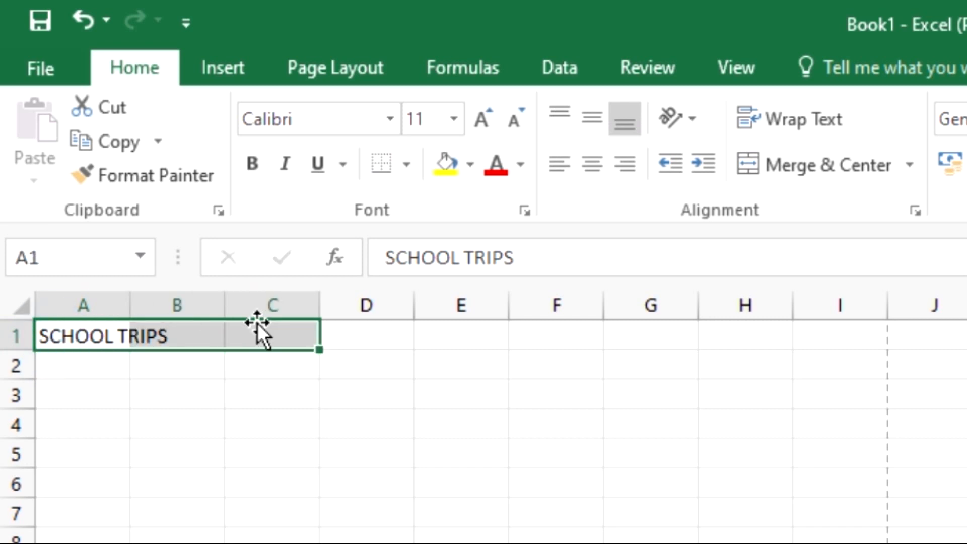
click(210, 441)
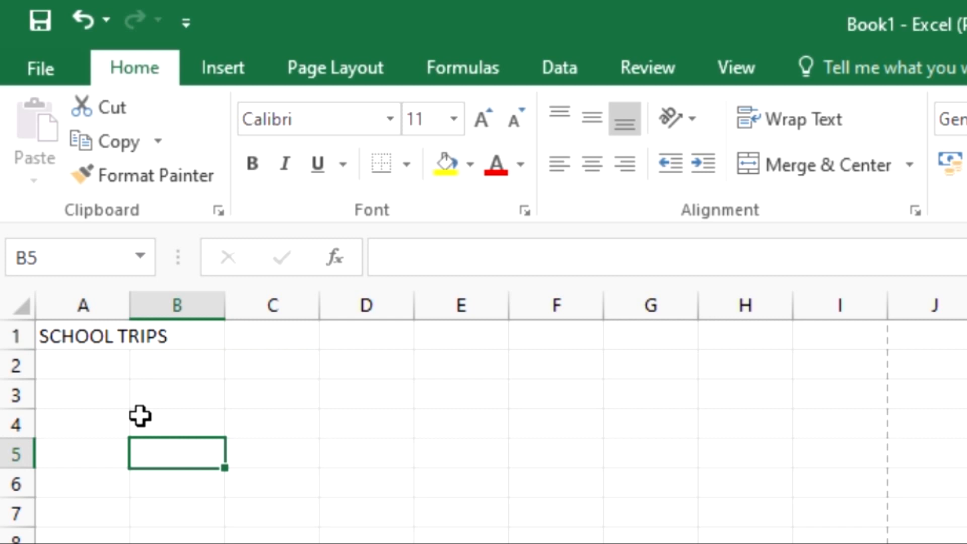
click(57, 335)
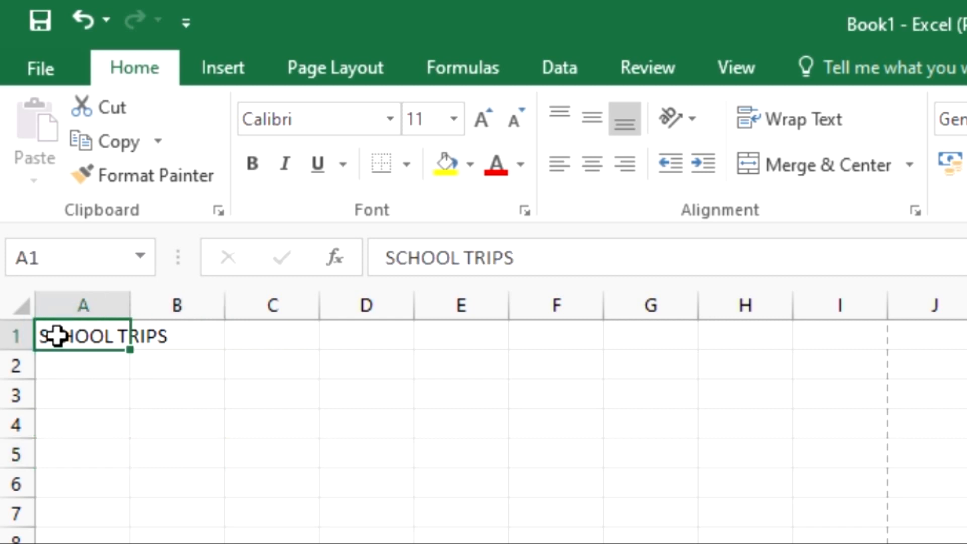
drag(57, 336, 250, 330)
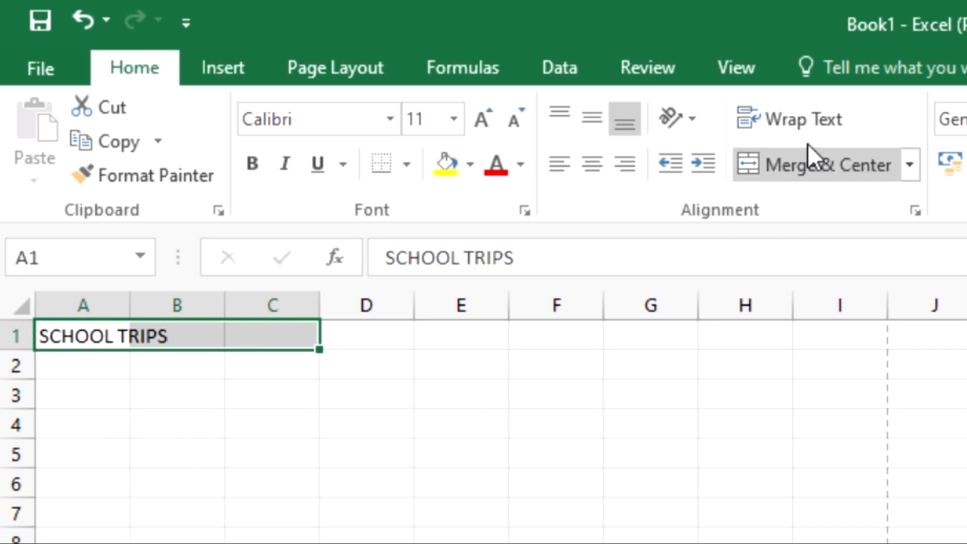
click(812, 170)
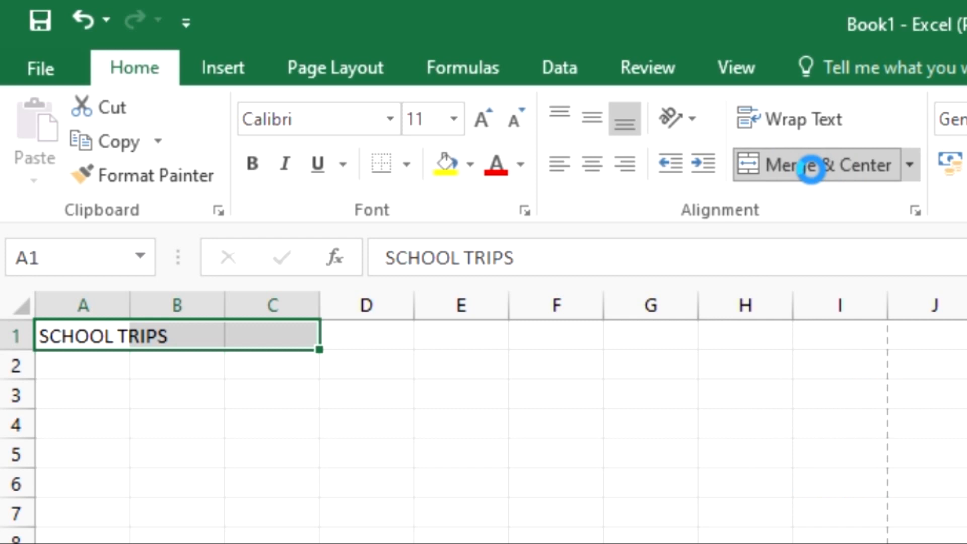
click(811, 170)
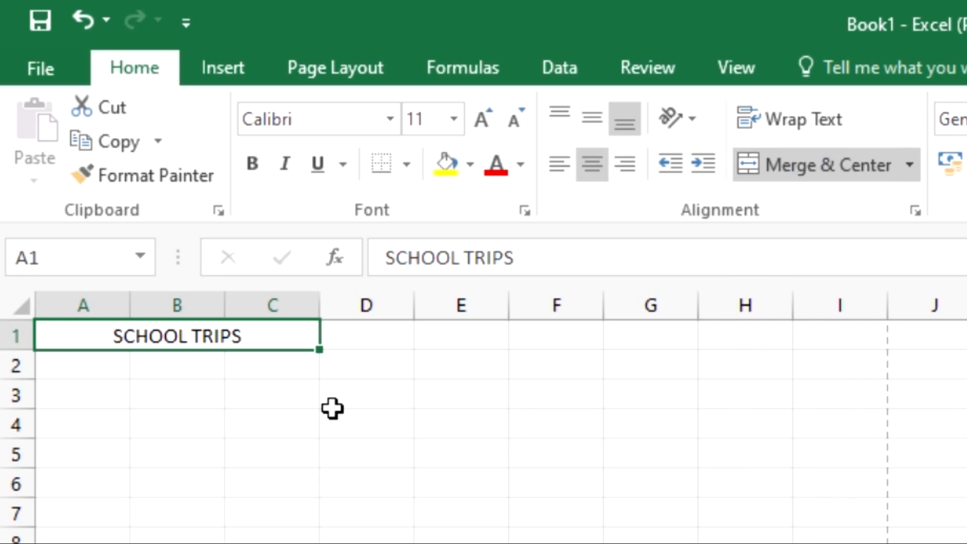
click(149, 391)
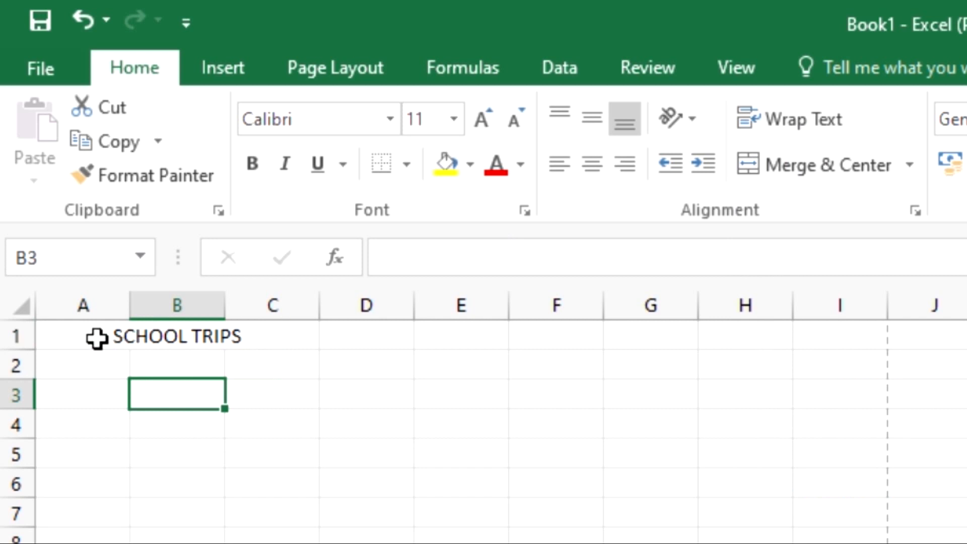
click(274, 334)
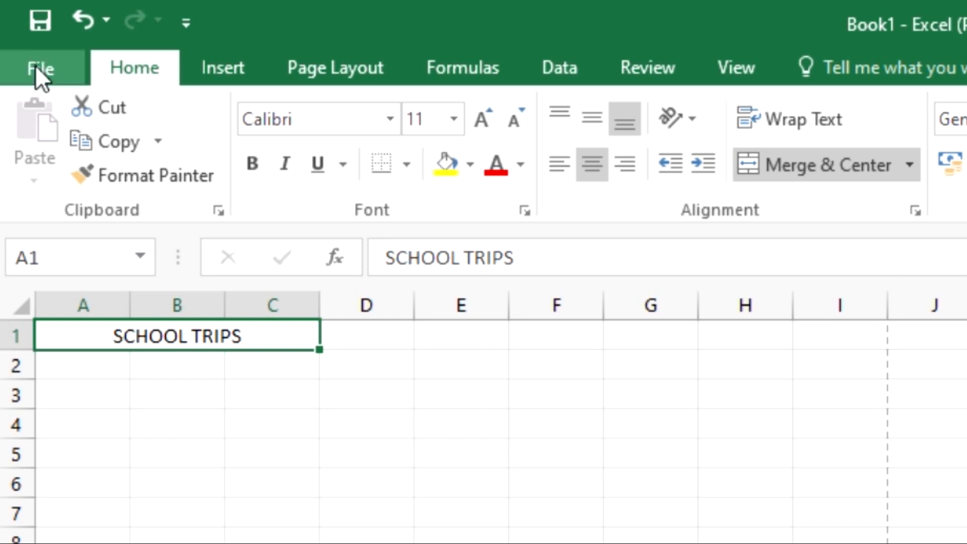
Save the workbook in the Documents folder with the student's full name as the file name
key(alt+f)
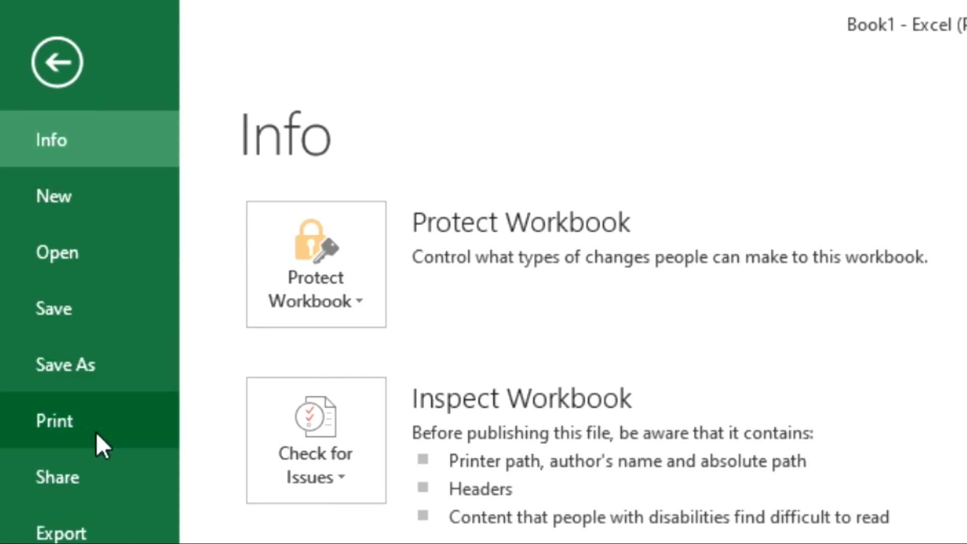
click(74, 373)
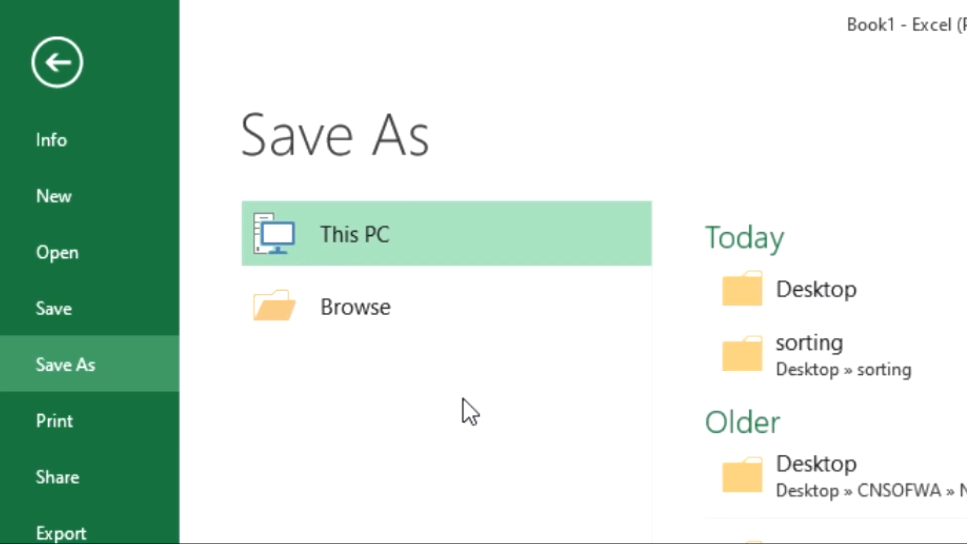
click(317, 315)
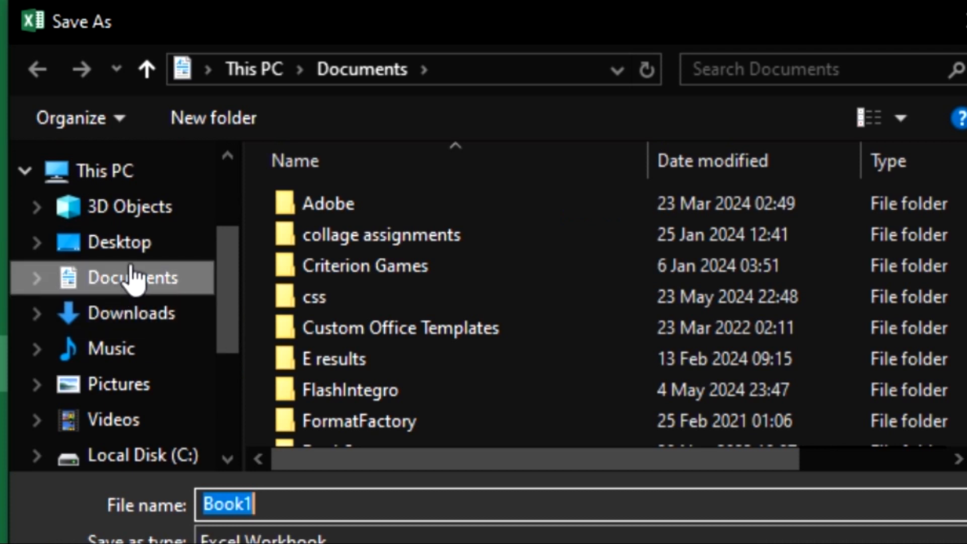
click(125, 287)
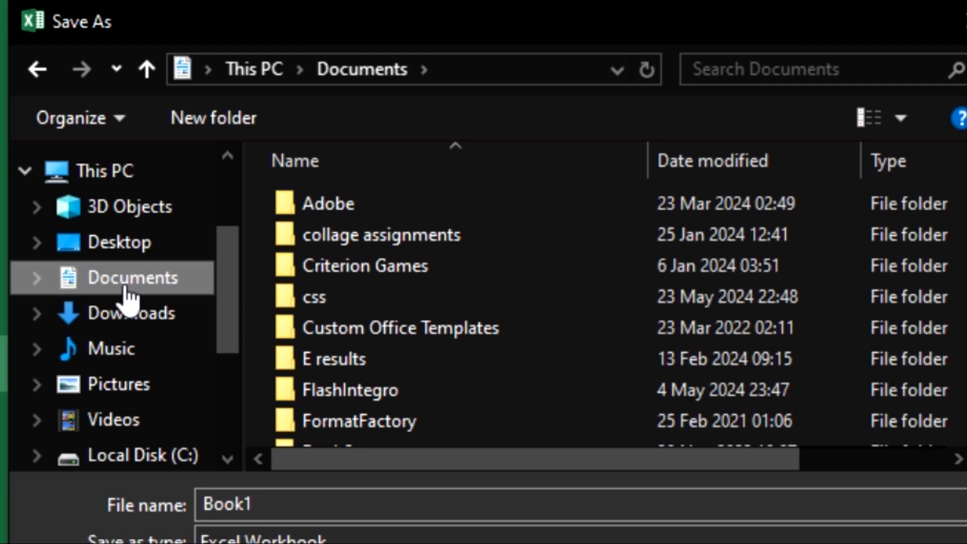
click(273, 501)
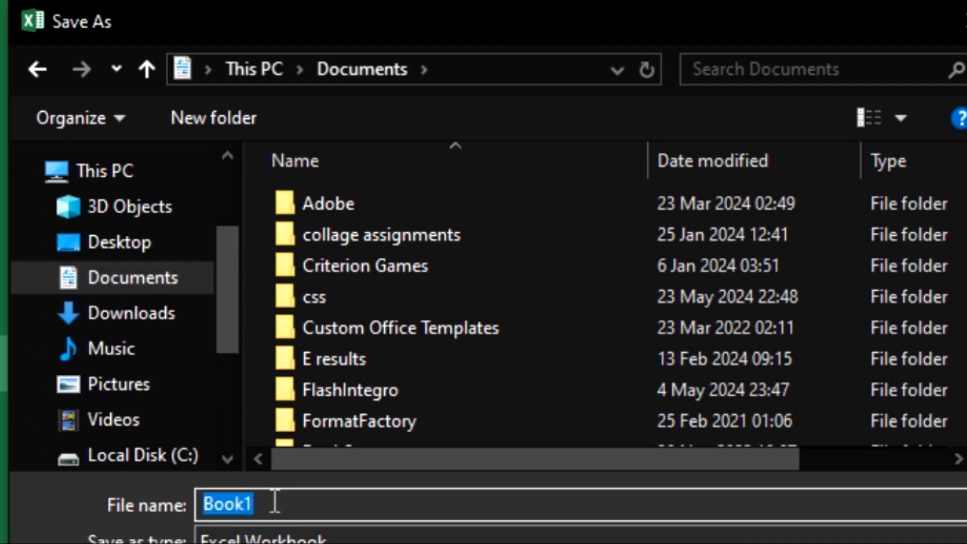
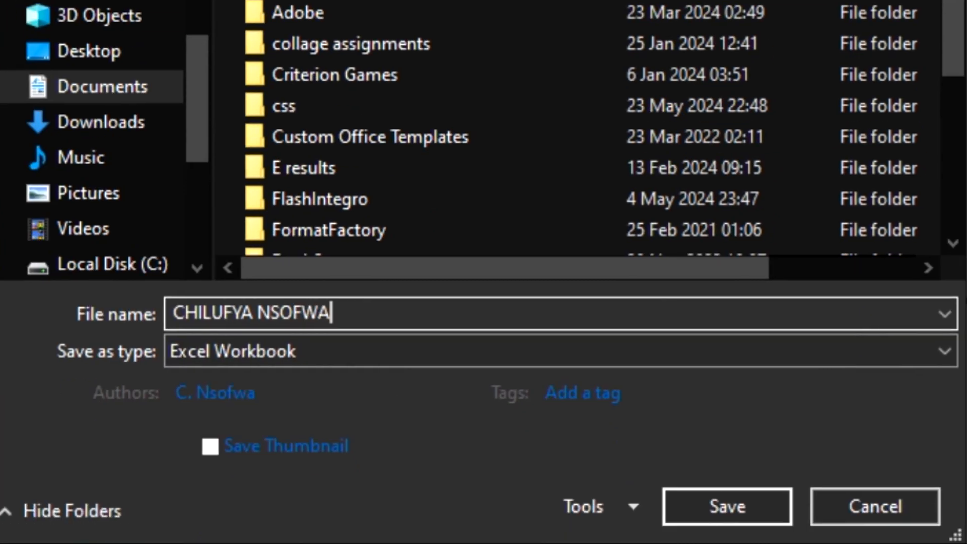
click(725, 509)
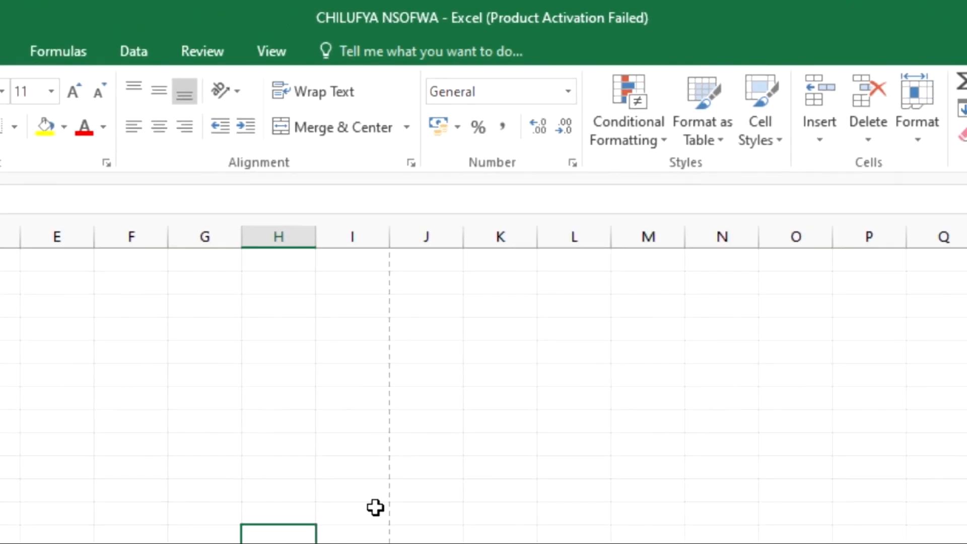
Check the exam table, then enter the column headings TOUR in A2 and DURATION in B2
click(731, 529)
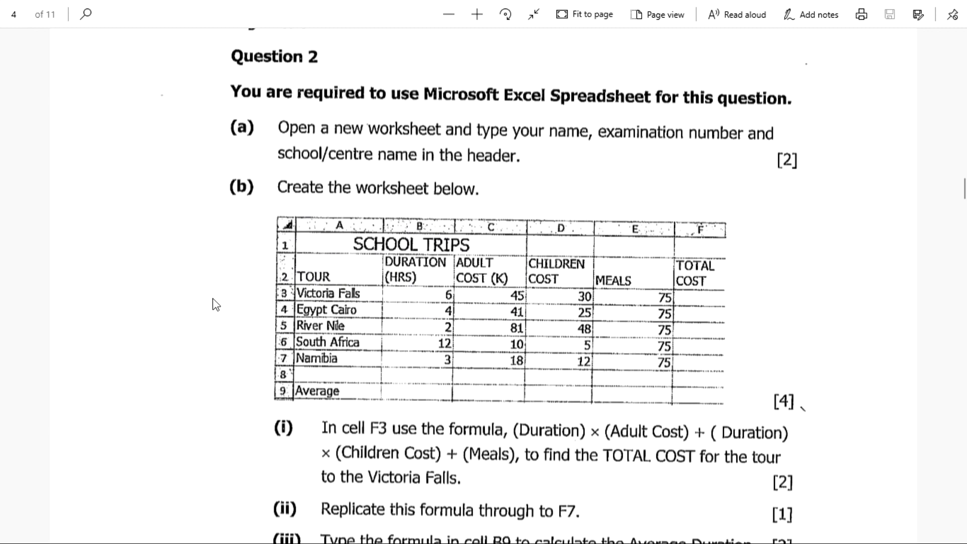
key(alt+Tab)
click(98, 340)
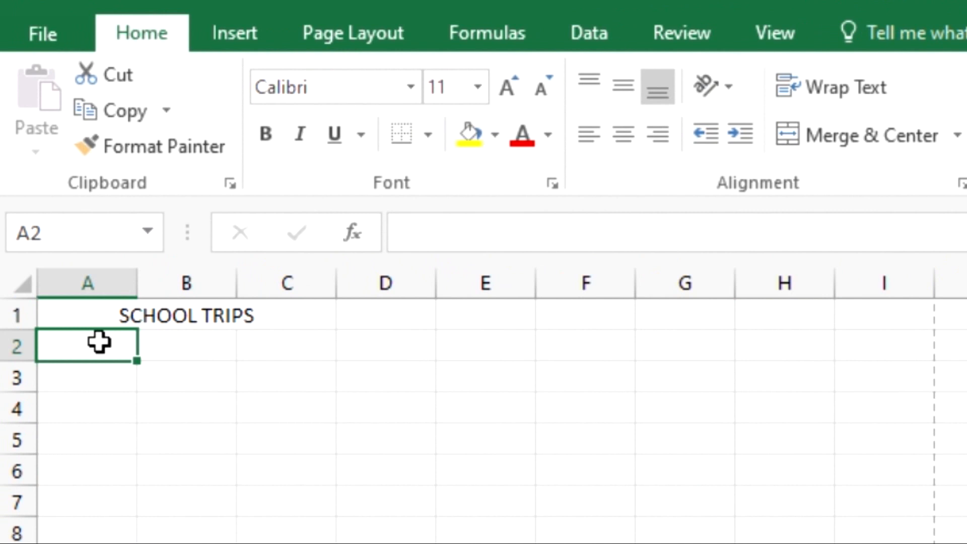
text(TOUR)
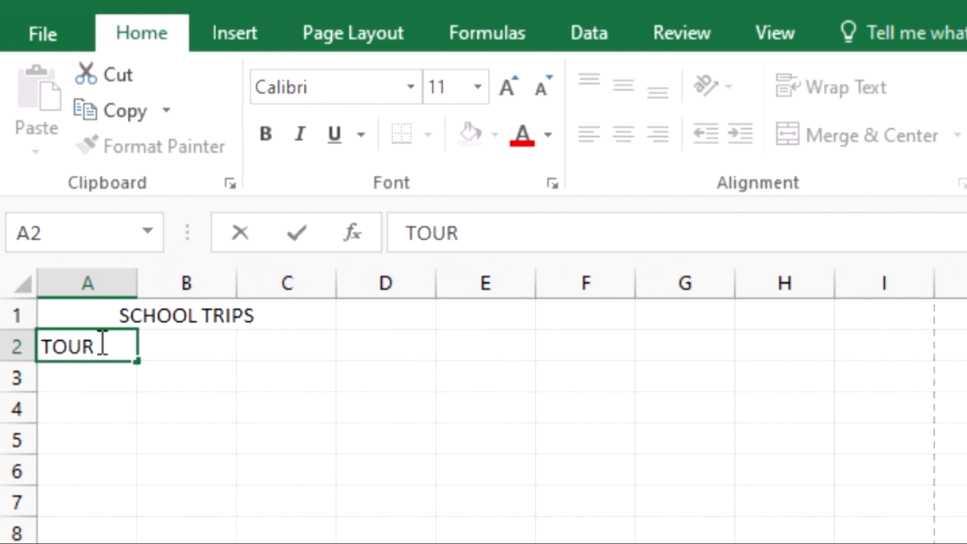
key(Tab)
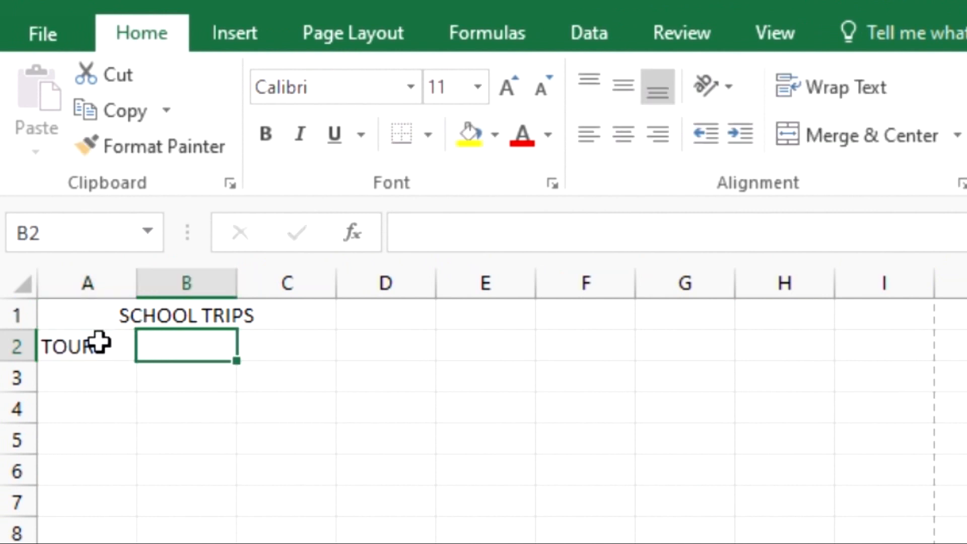
text(DURA)
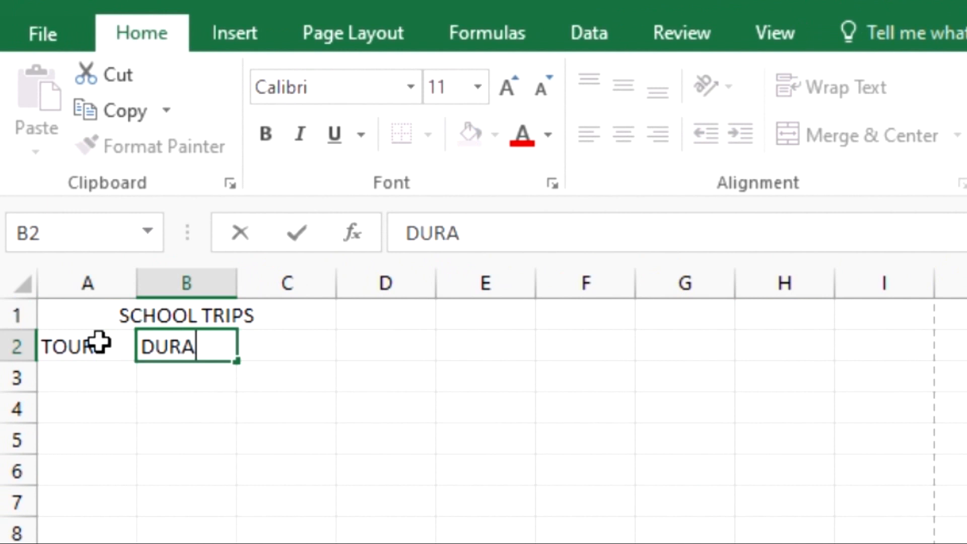
text(TION)
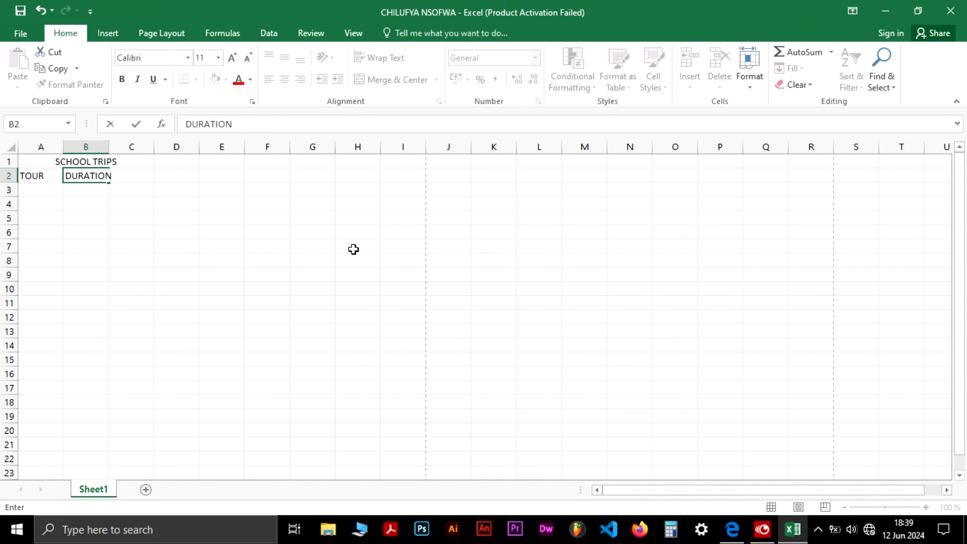
key(alt+Tab)
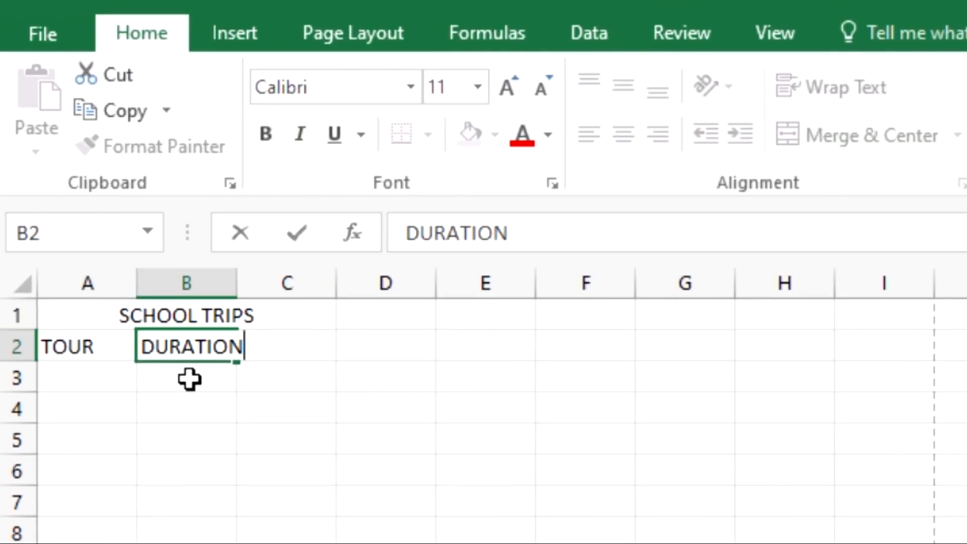
key(Return)
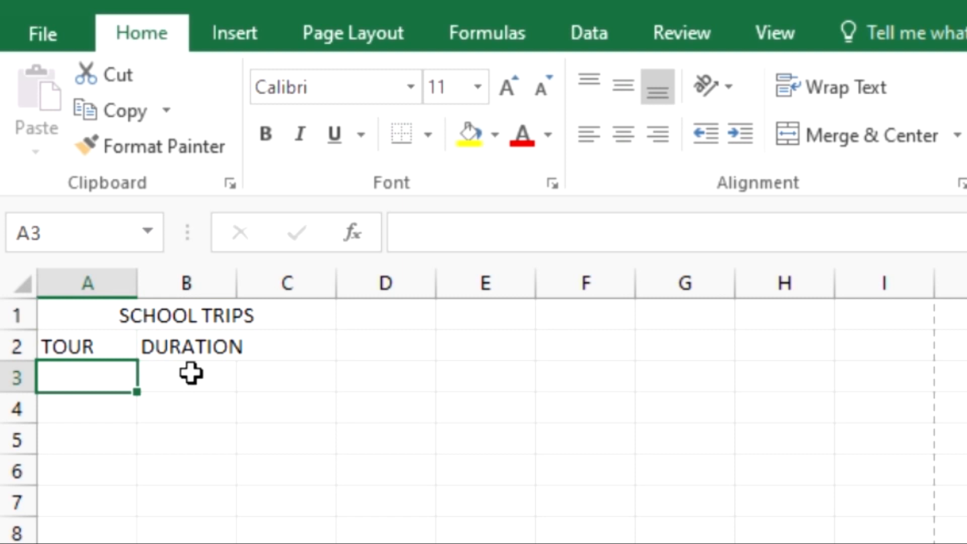
Turn on text wrapping for the whole of row 2, then switch back to the exam PDF
click(218, 344)
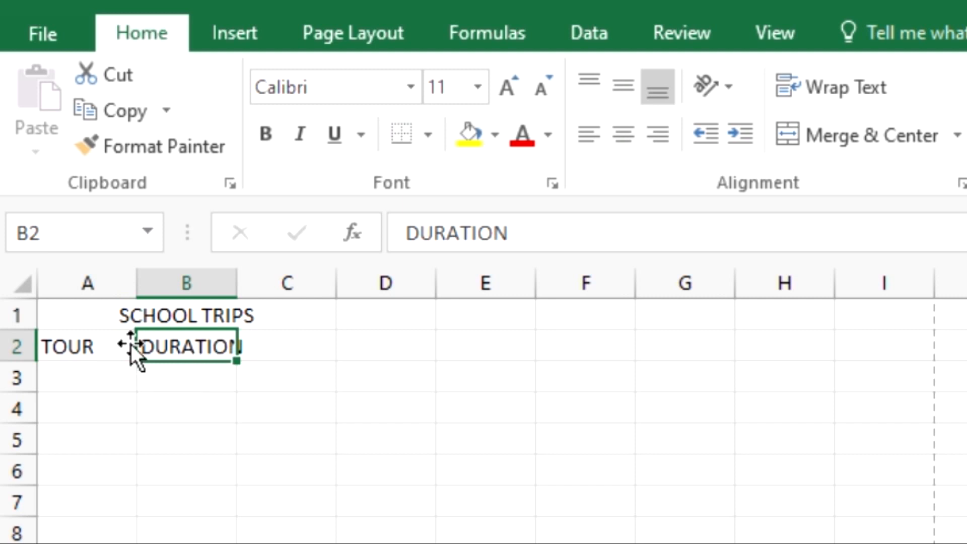
right_click(14, 347)
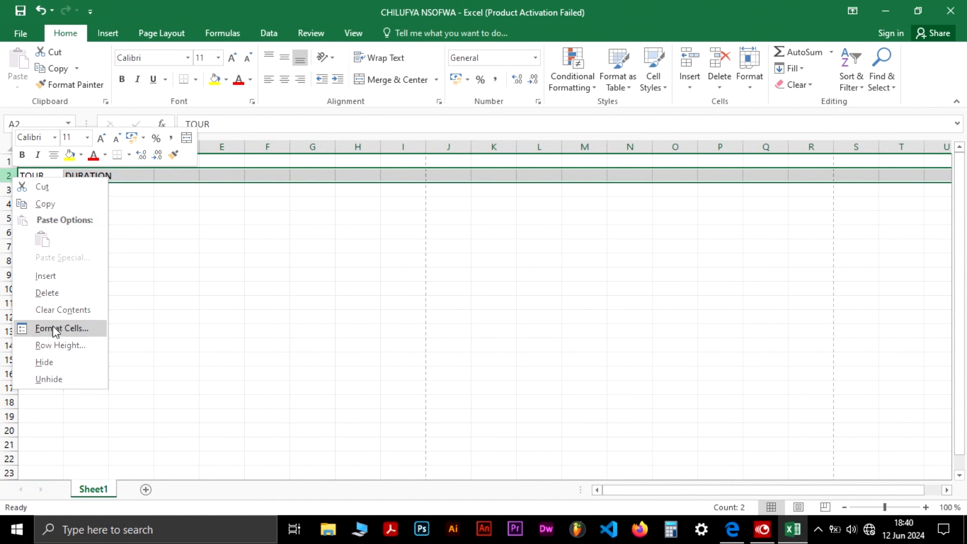
click(72, 329)
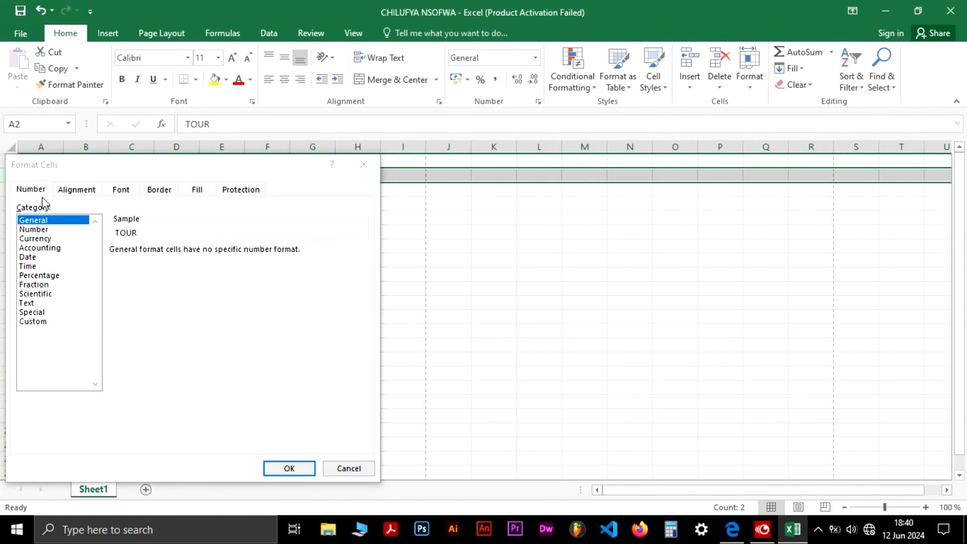
click(78, 196)
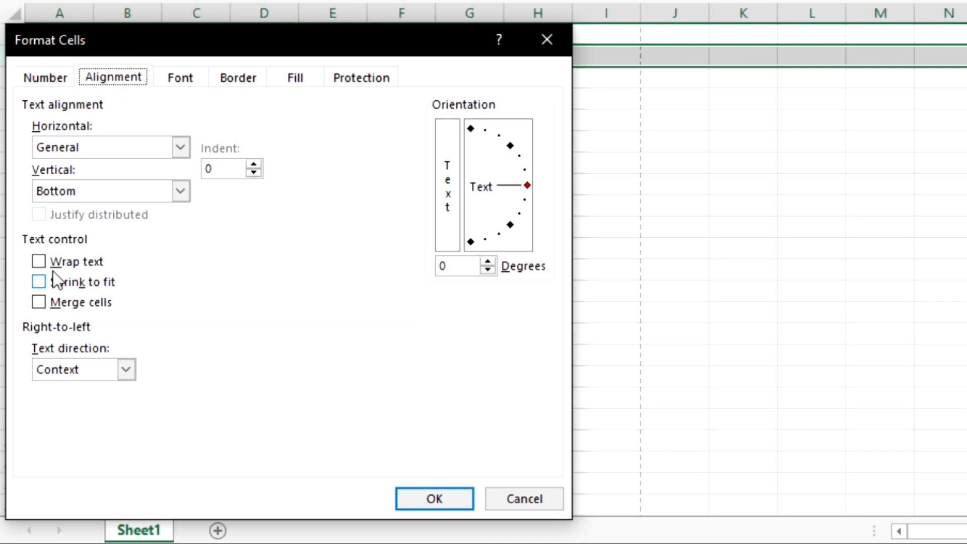
click(43, 262)
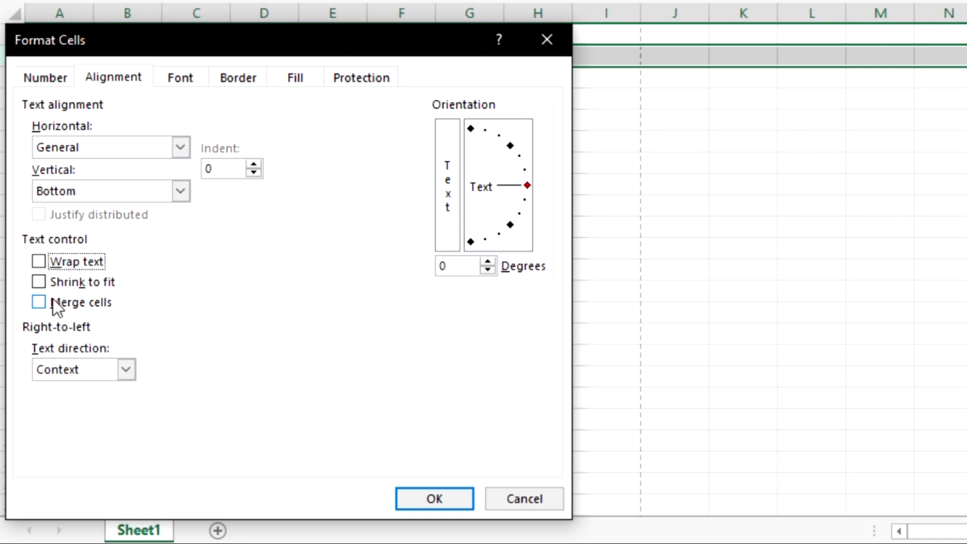
click(39, 260)
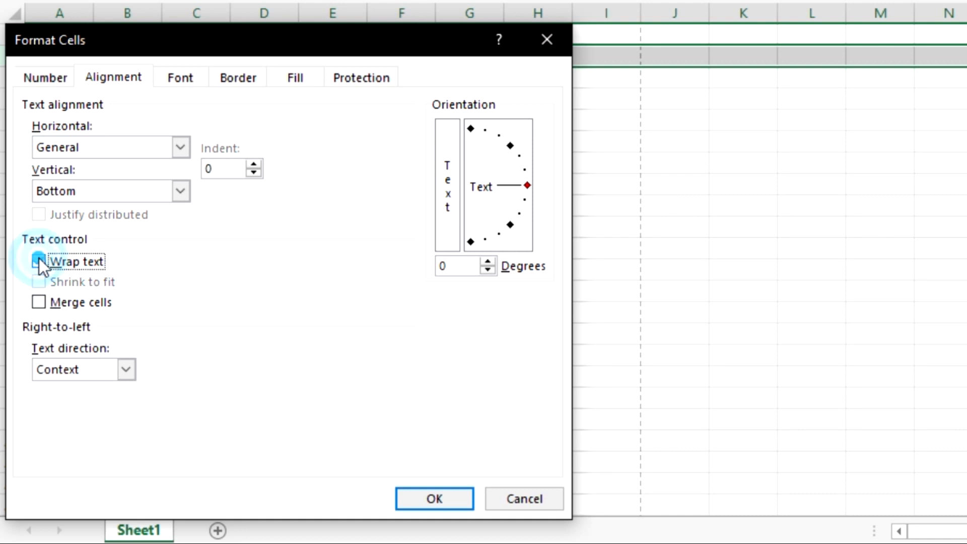
click(448, 496)
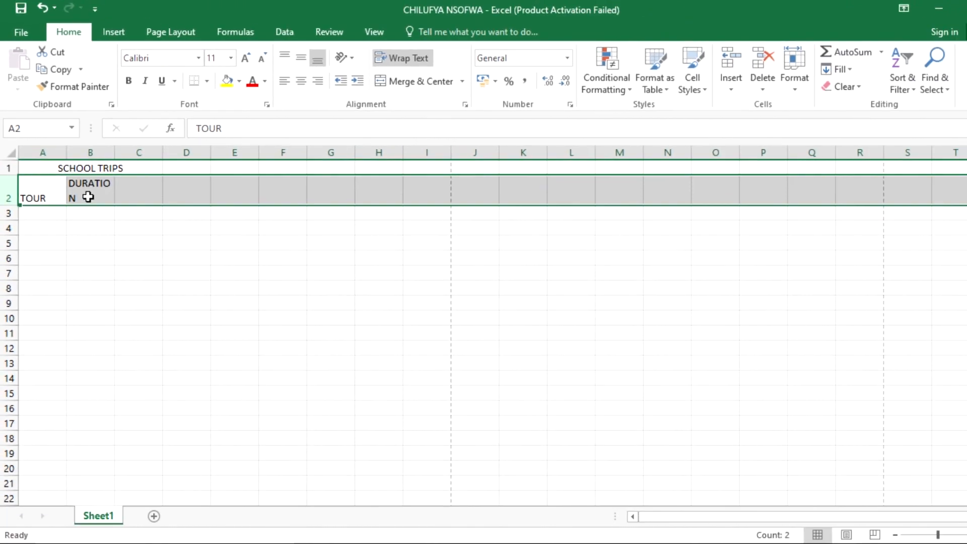
key(alt+Tab)
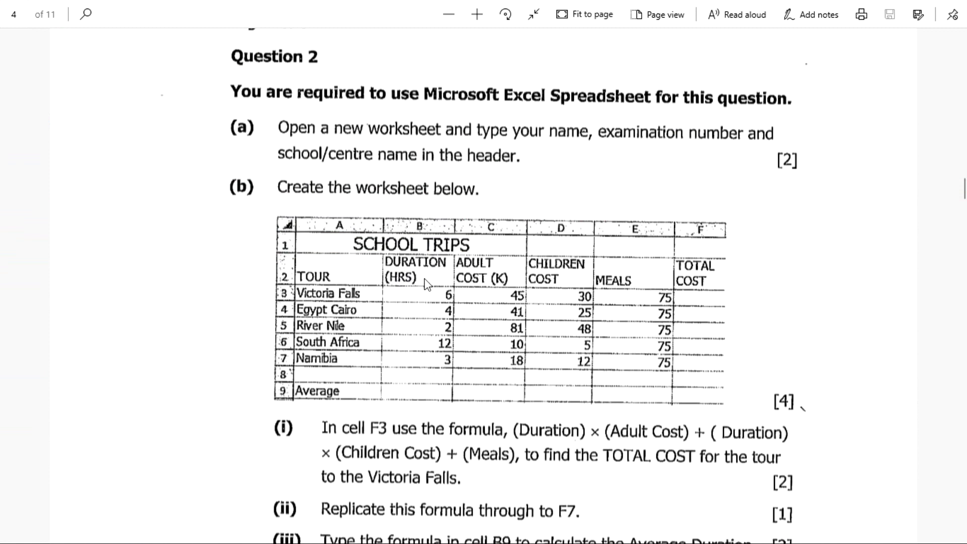
Resize column B to about 9.71 characters wide
key(alt+Tab)
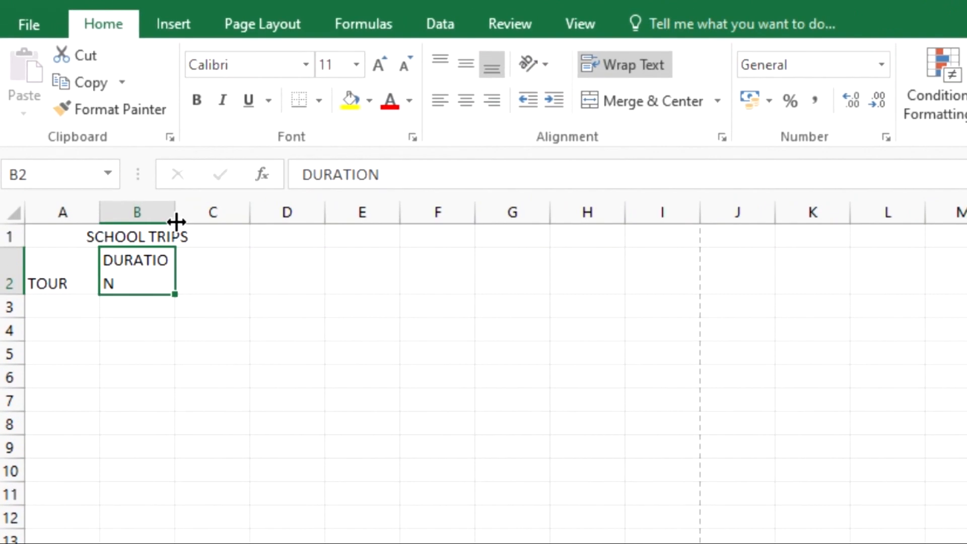
drag(176, 222, 215, 238)
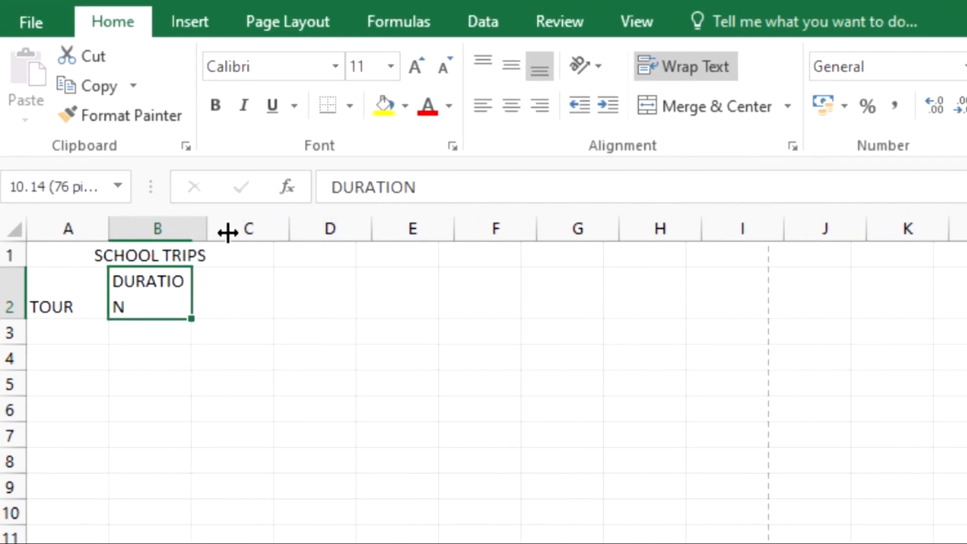
click(205, 229)
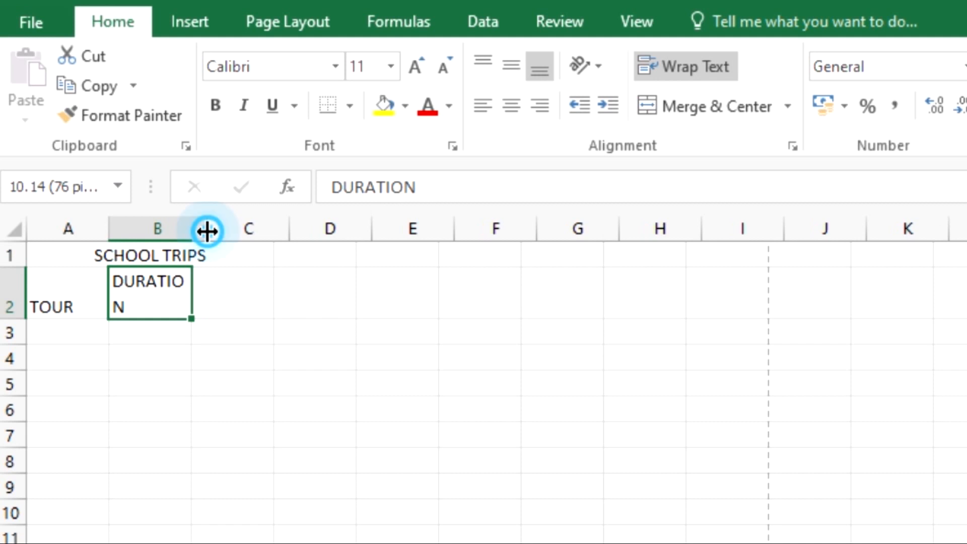
drag(221, 230, 224, 226)
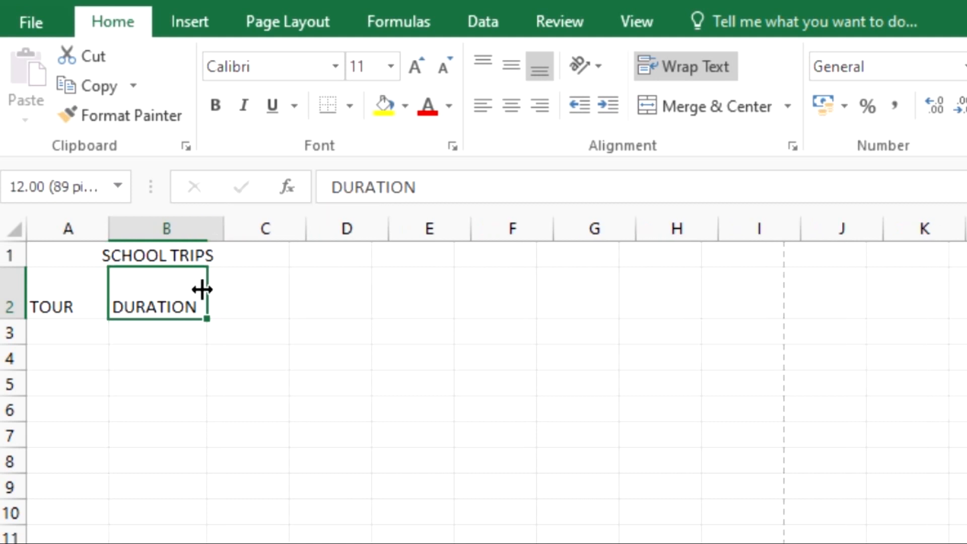
click(196, 302)
click(198, 302)
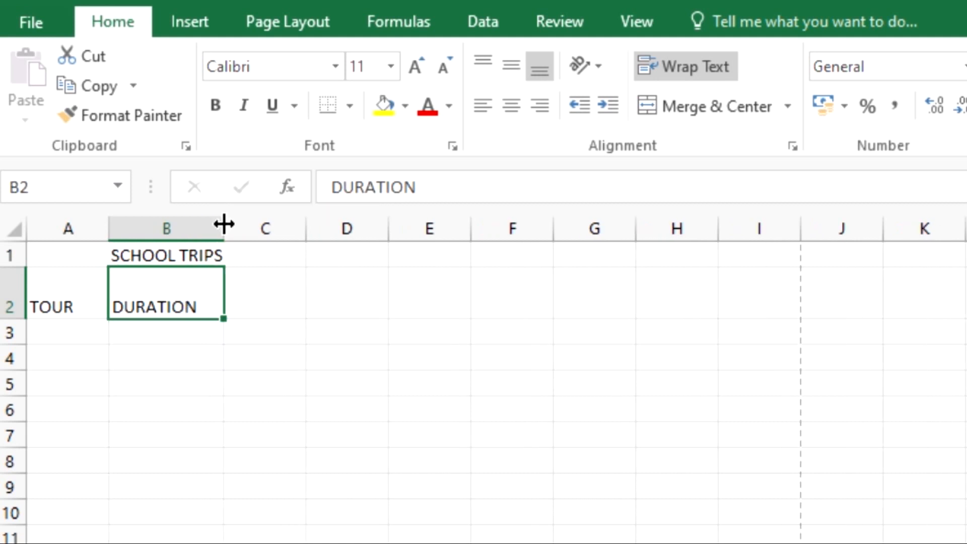
drag(222, 223, 203, 228)
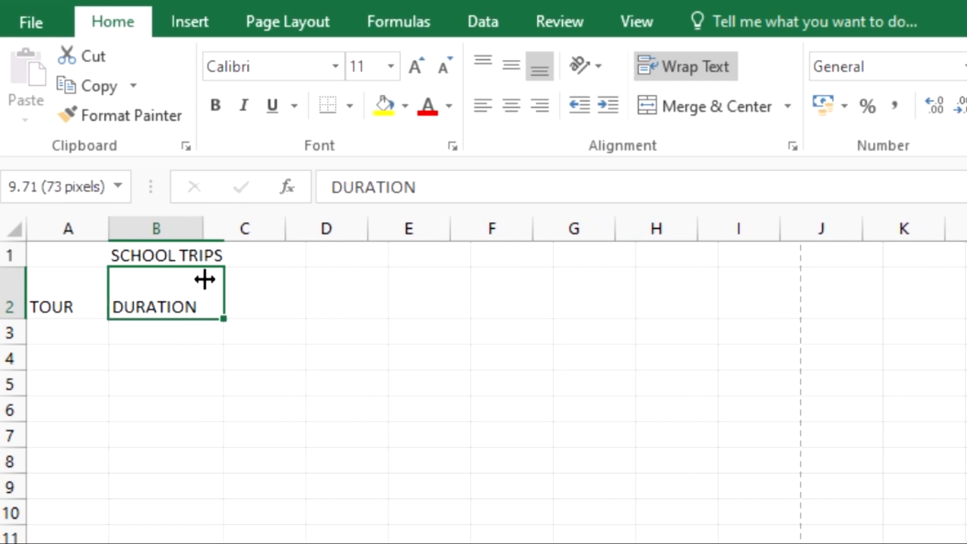
Change the heading in B2 to DURATION (HRS)
double_click(159, 307)
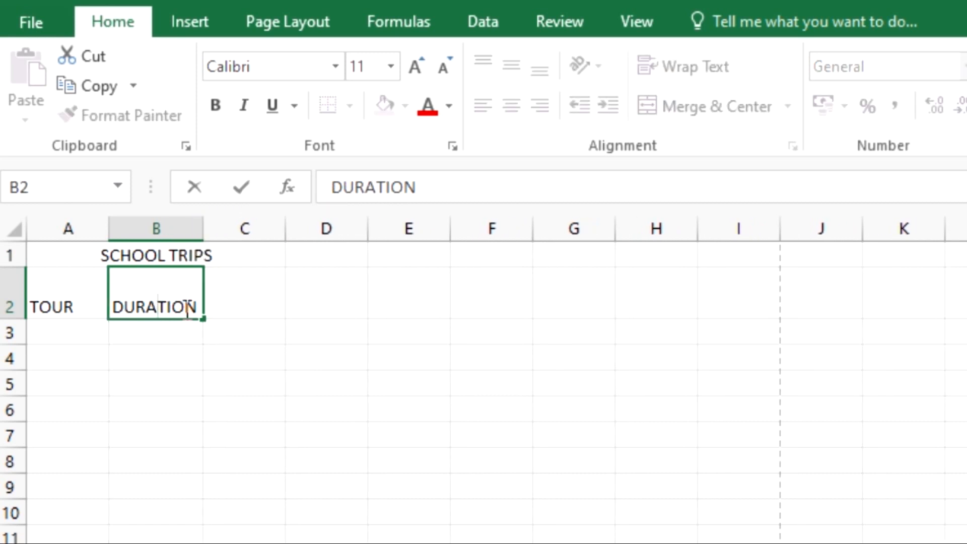
click(200, 308)
text(())
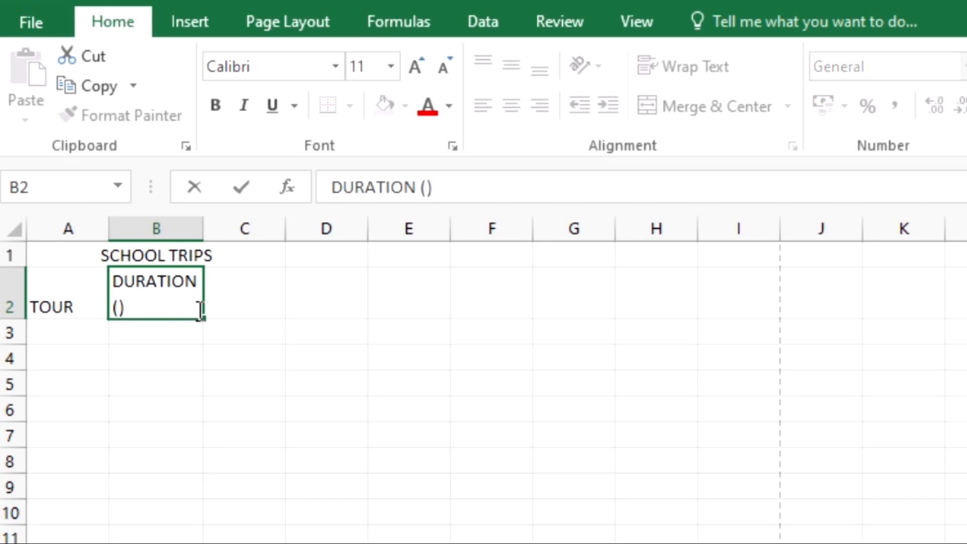
key(Left)
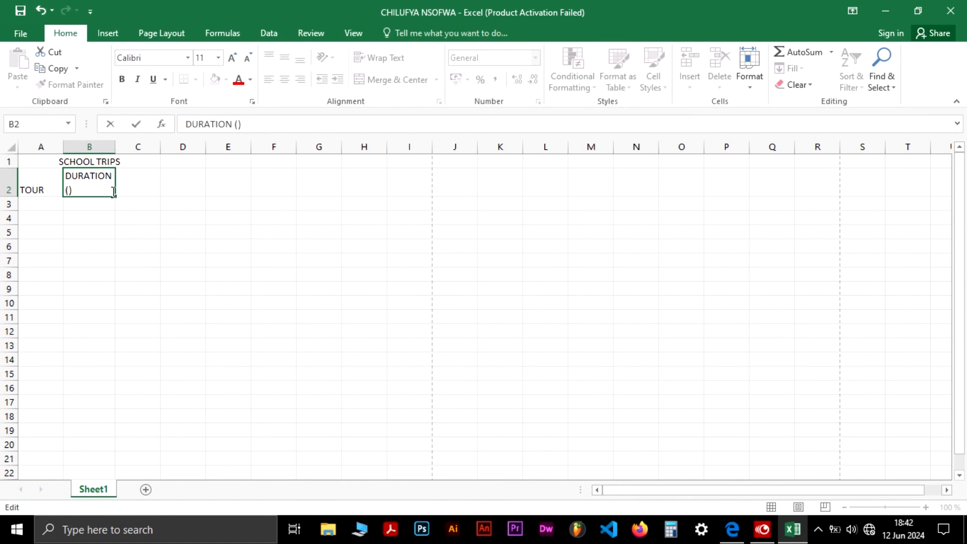
text(HRS)
key(Tab)
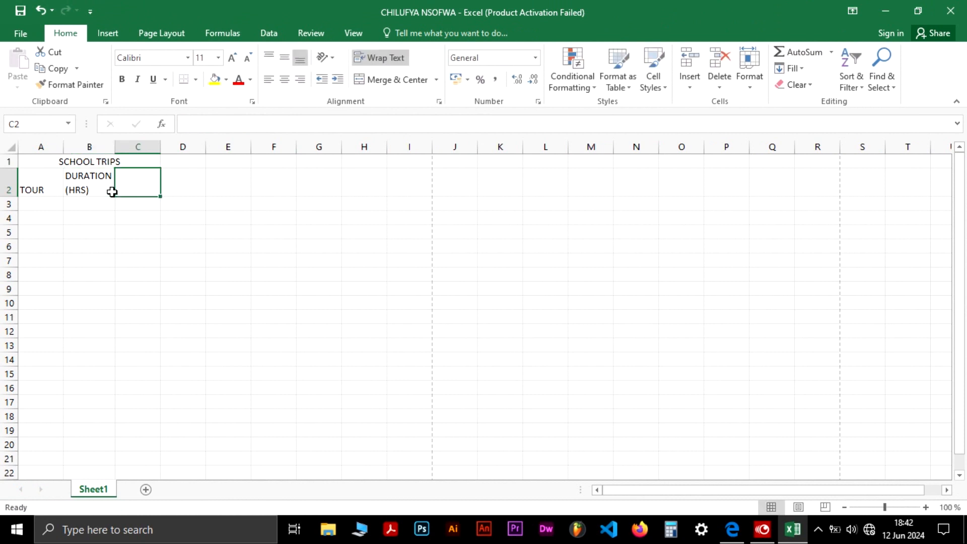
Check the exam table, then enter the heading ADULT COST (K) in C2
key(alt+Tab)
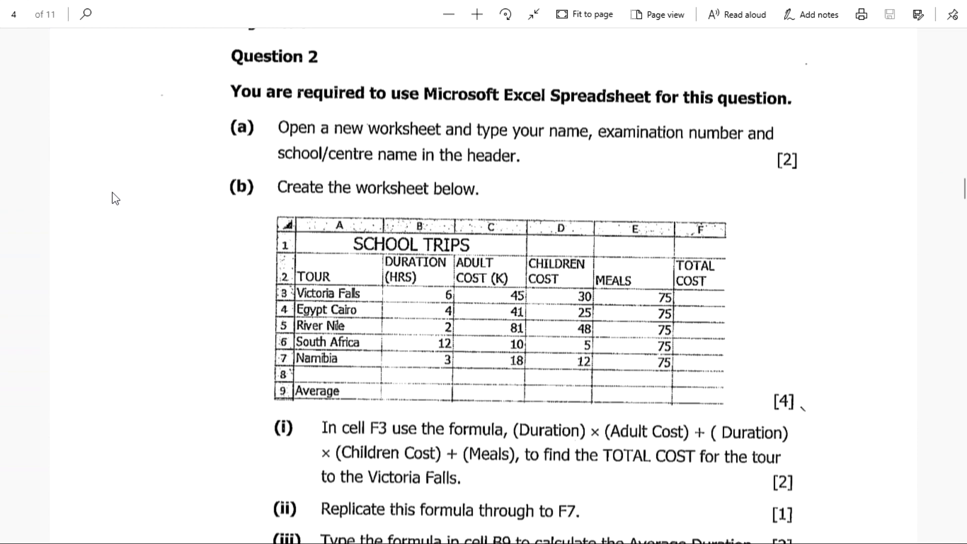
key(alt+Tab)
key(alt+Tab)
key(alt+Tab)
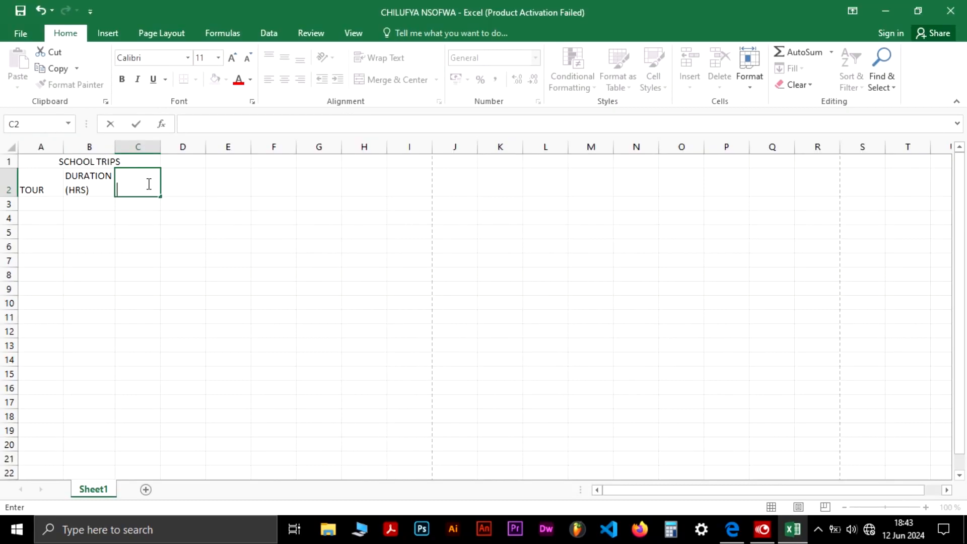
text(ADULT COST ())
key(Left)
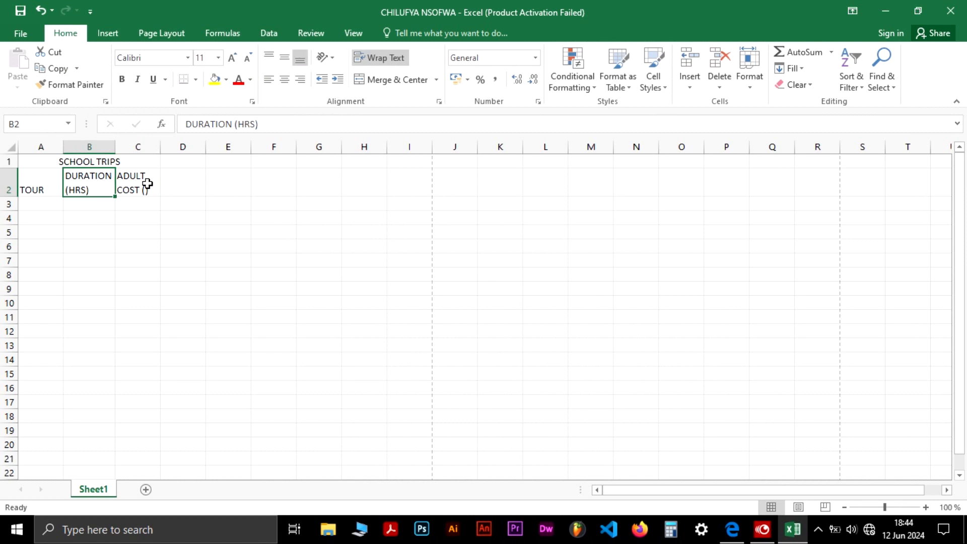
text(K)
key(ctrl+z)
double_click(147, 184)
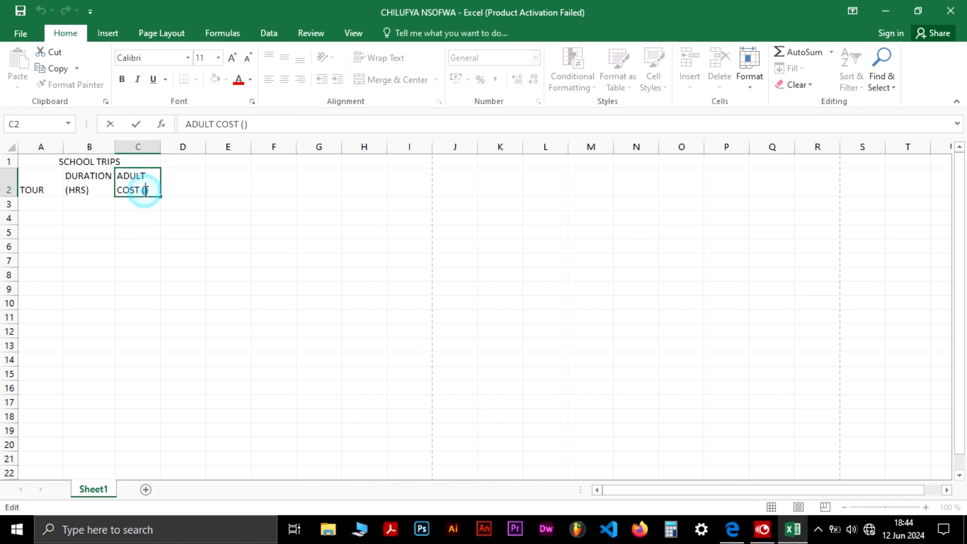
text(K)
Enter the headings CHILDREN COST in D2, MEALS in E2 and TOTAL COST in F2
click(174, 181)
text(CHILD)
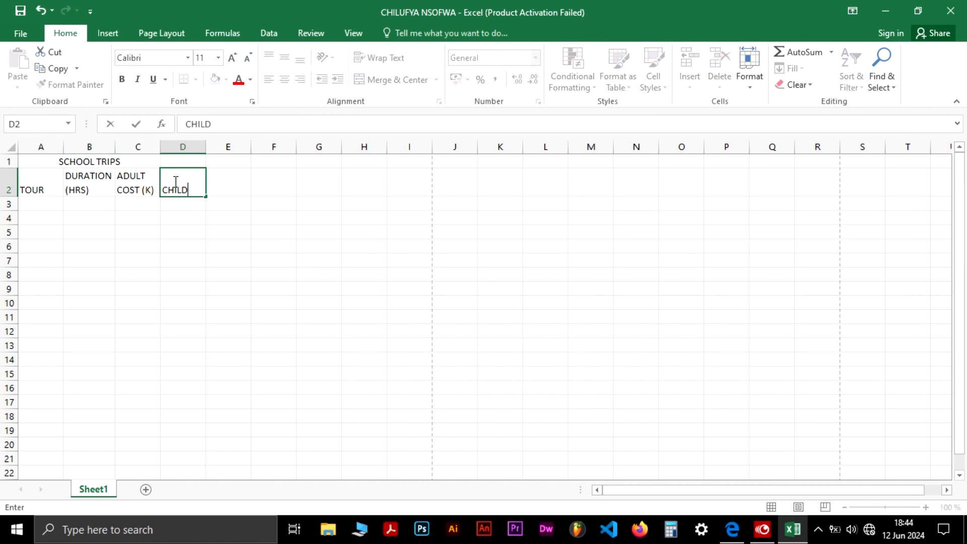
text(REN COST)
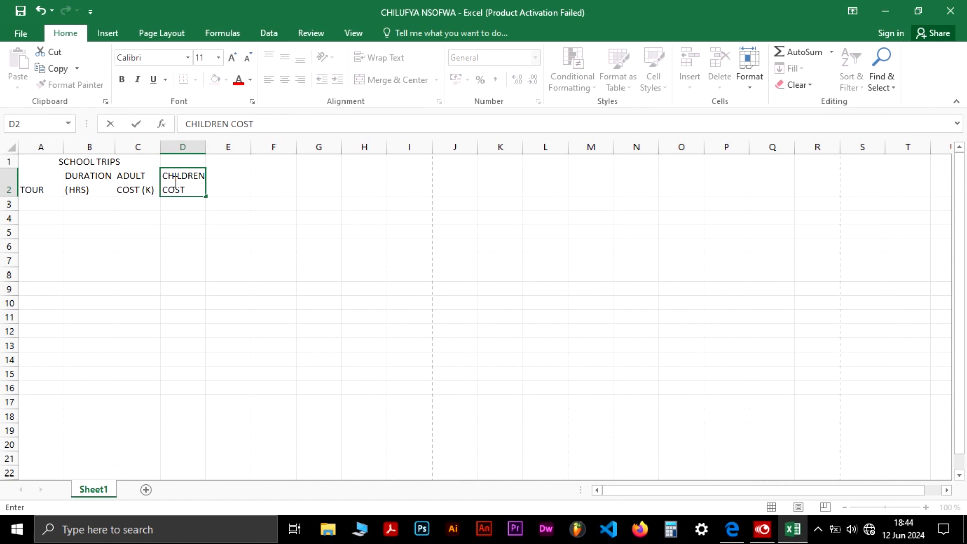
key(Right)
text(MEALS)
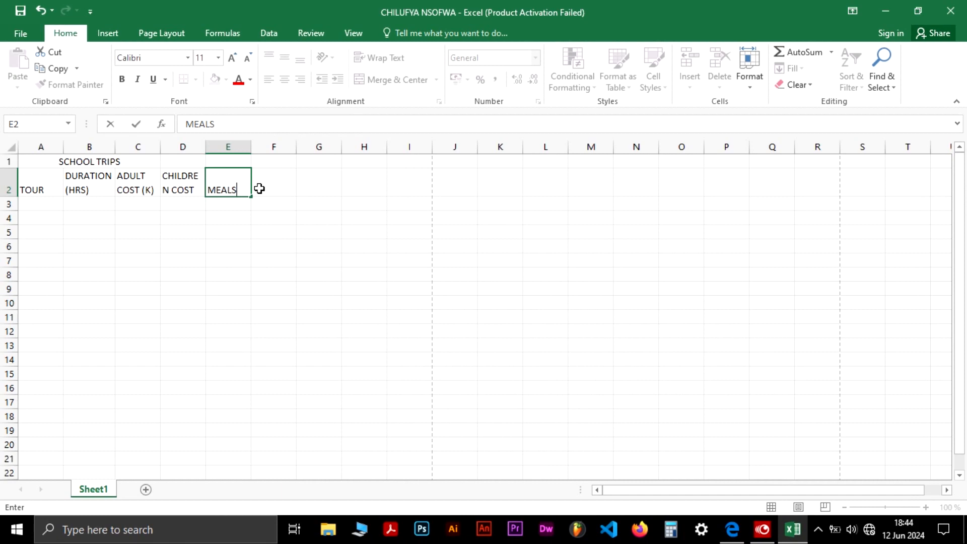
click(259, 188)
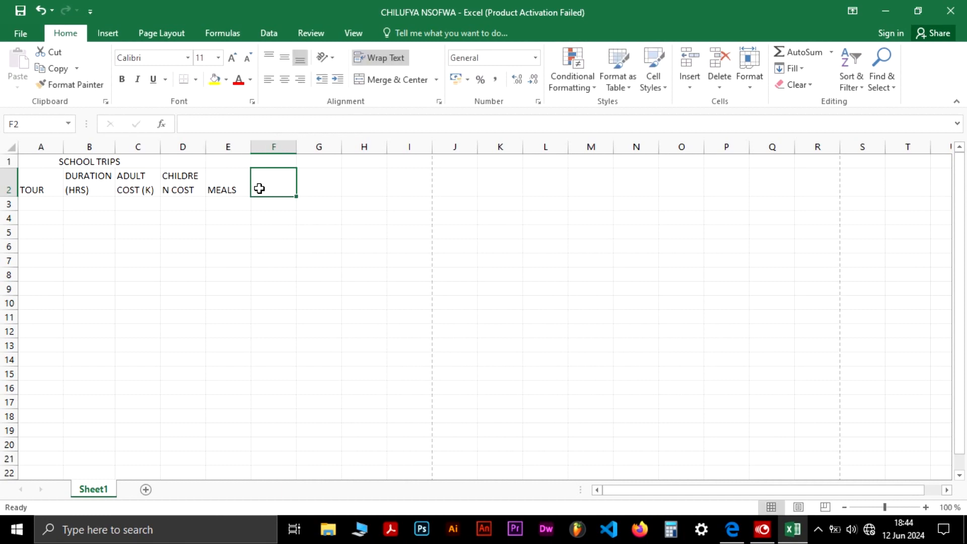
text(TOTAL COST)
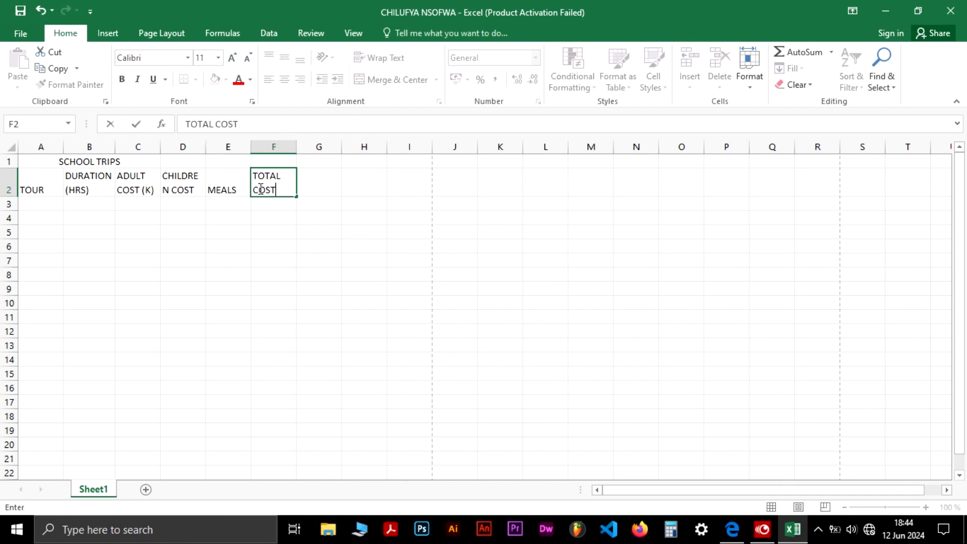
Widen column D slightly so CHILDREN fits on one line
key(alt+Tab)
key(alt+Tab)
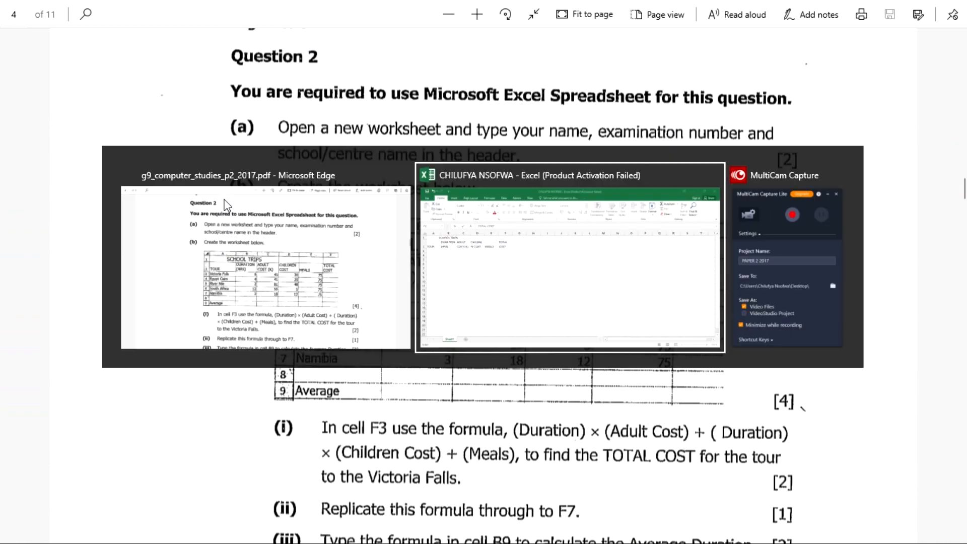
click(208, 147)
drag(206, 149, 207, 146)
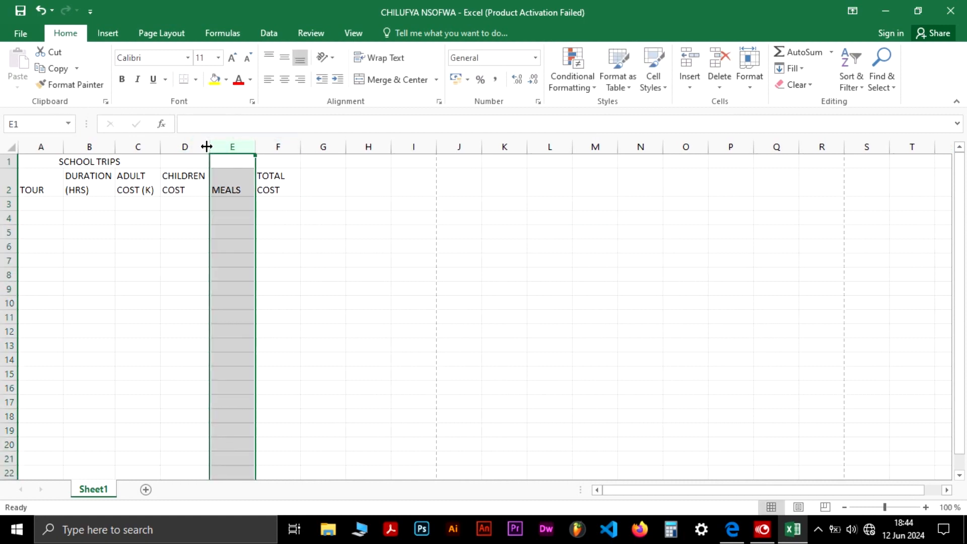
Compare the worksheet headings with the exam table
key(alt+Tab)
key(alt+Tab)
click(287, 216)
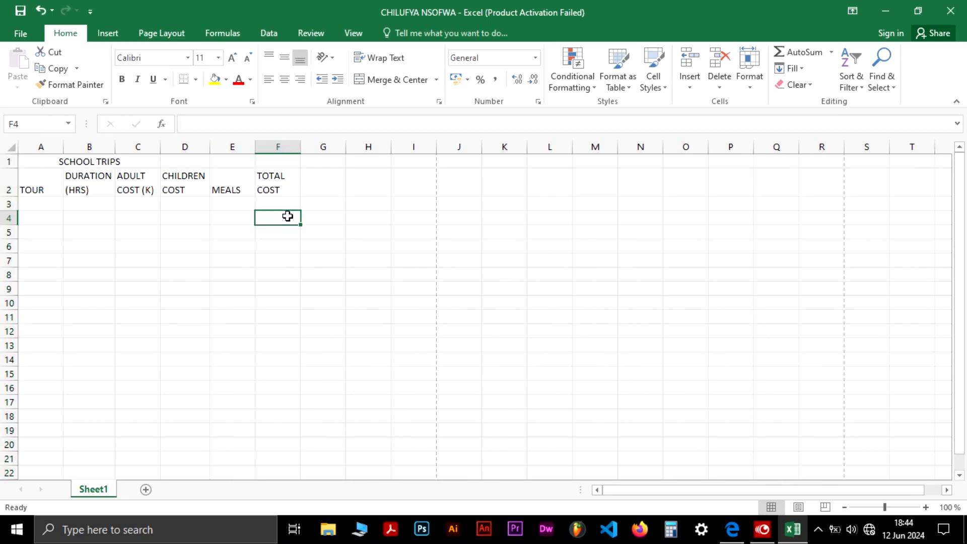
key(alt+Tab)
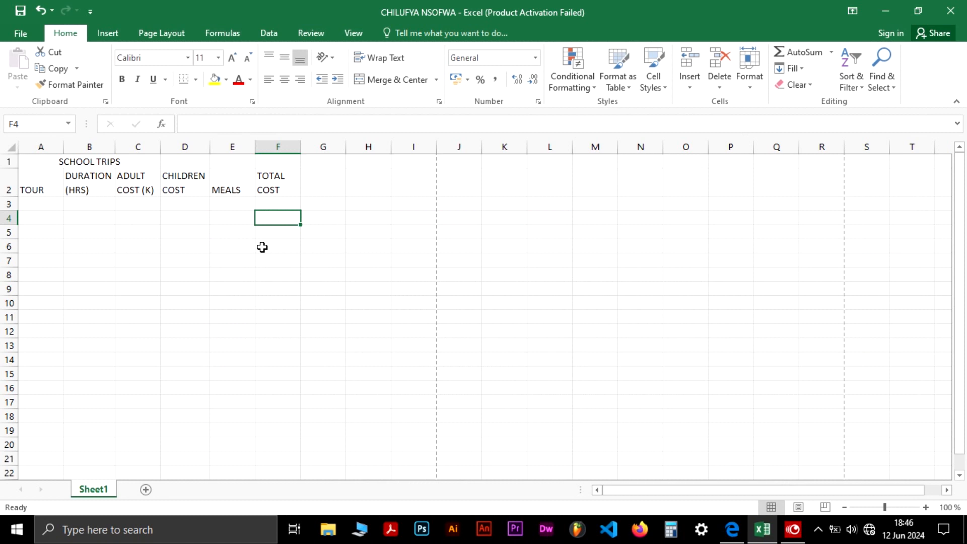
key(alt+Tab)
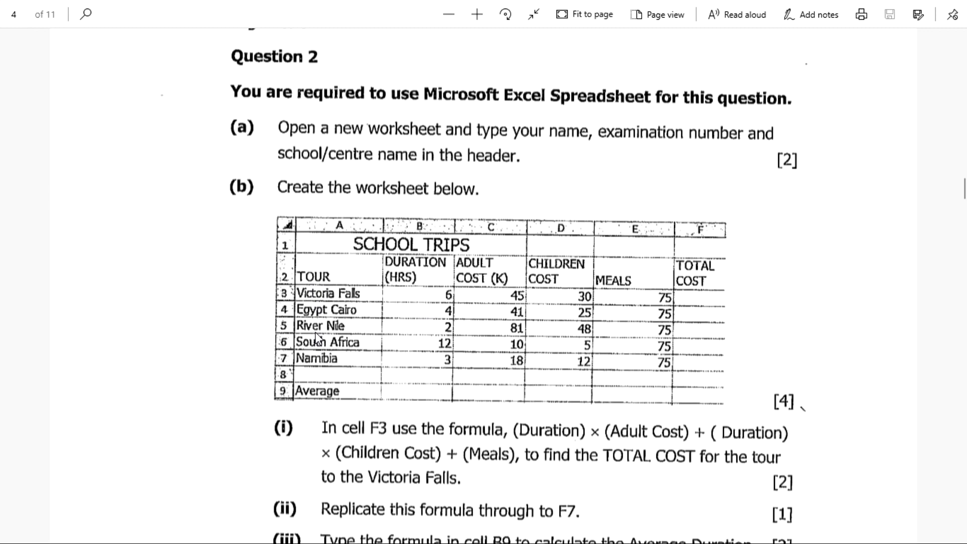
key(alt+Tab)
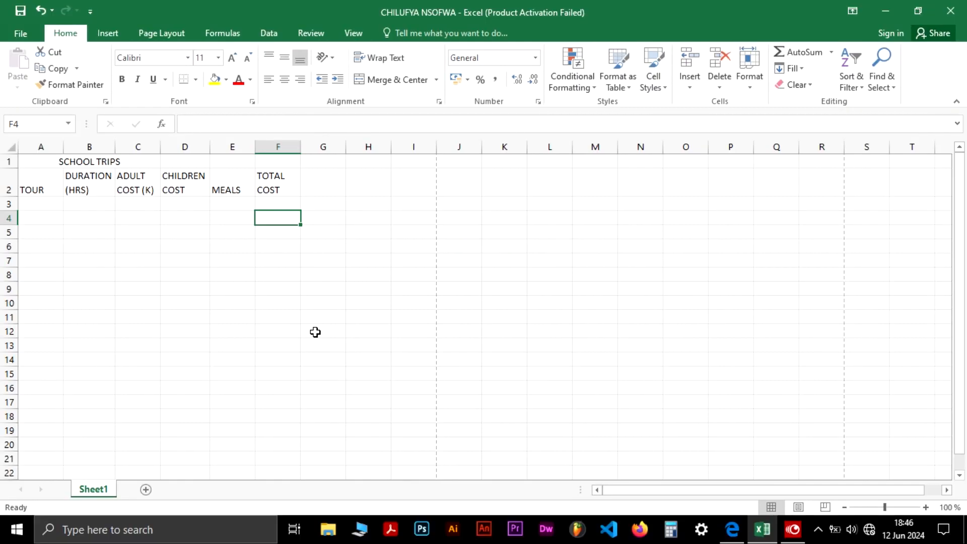
Enter the five tours with their duration, adult cost, children cost and meals values in rows 3 to 7, and Average in A9
click(42, 206)
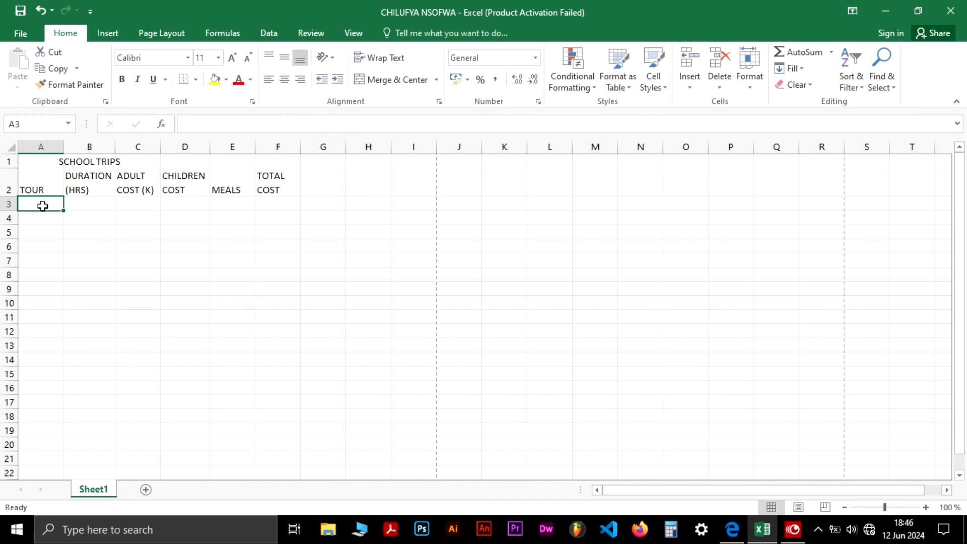
text(Victoria falls)
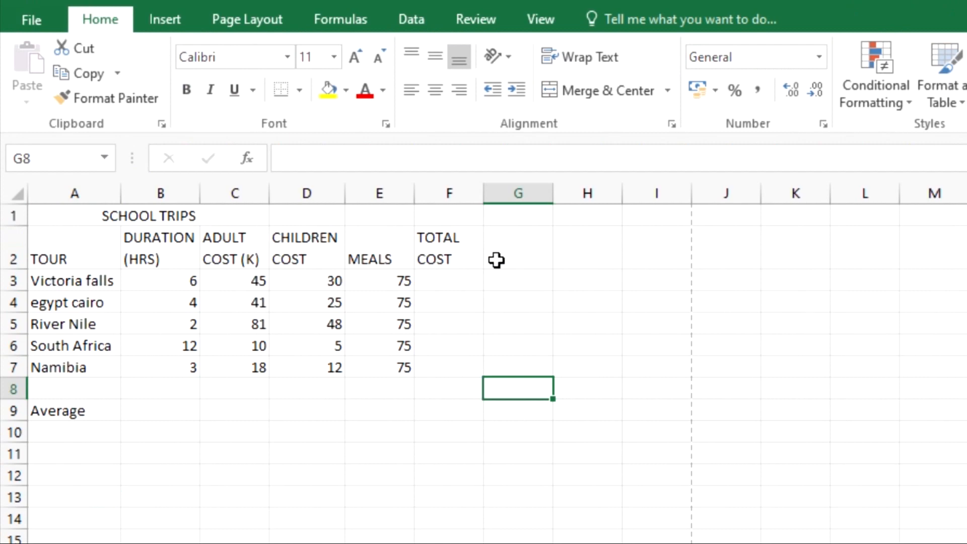
click(174, 352)
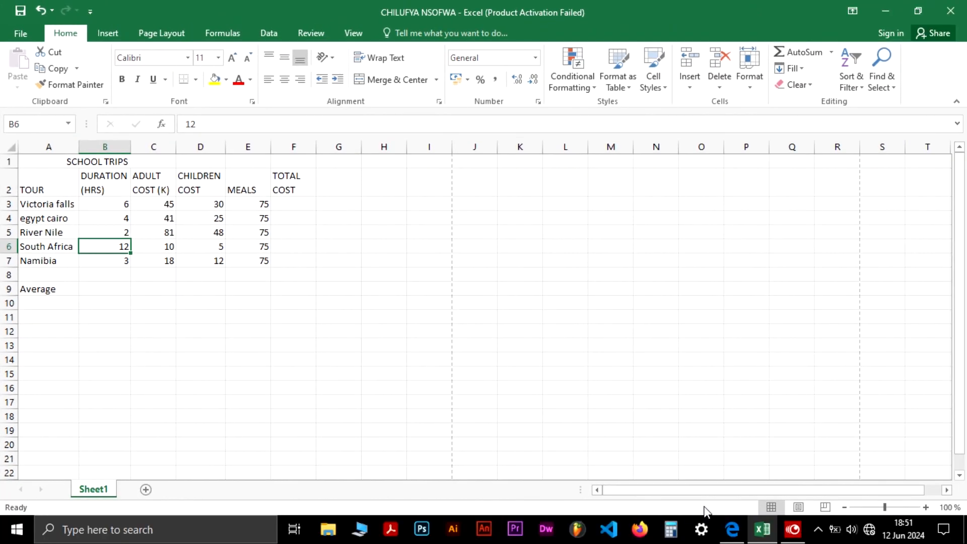
Enter the formula =B3*C3+B3*D3+E3 in F3 to calculate the total cost for Victoria falls
click(732, 529)
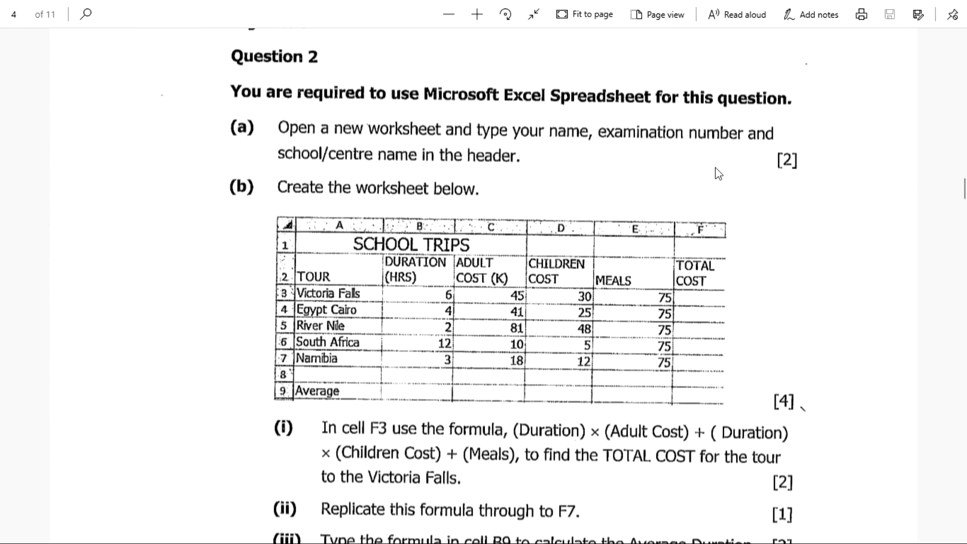
scroll(622, 332, down, 3)
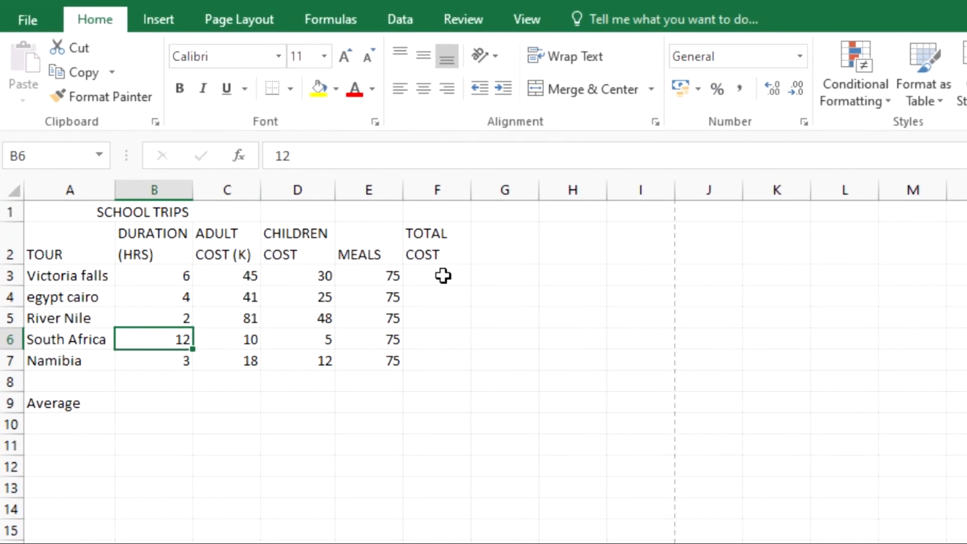
double_click(443, 276)
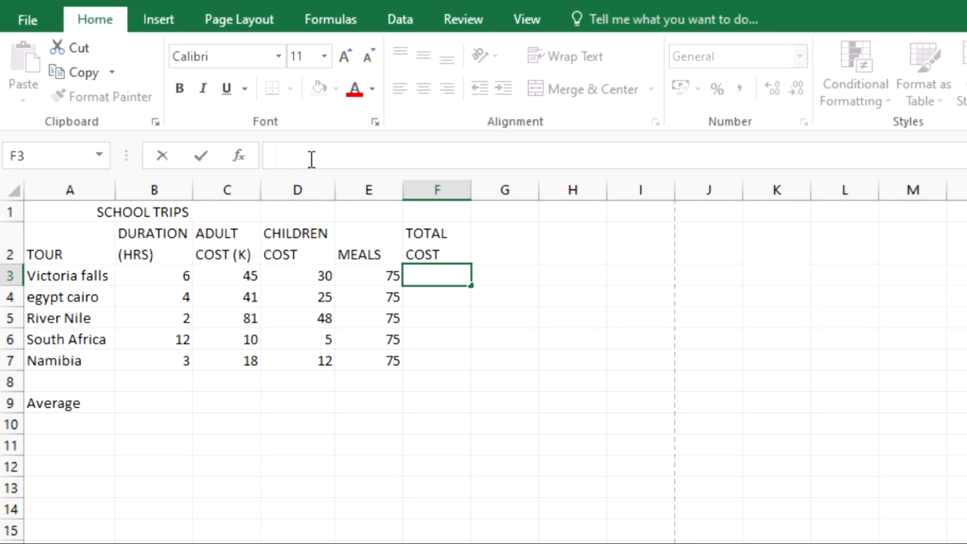
text(=)
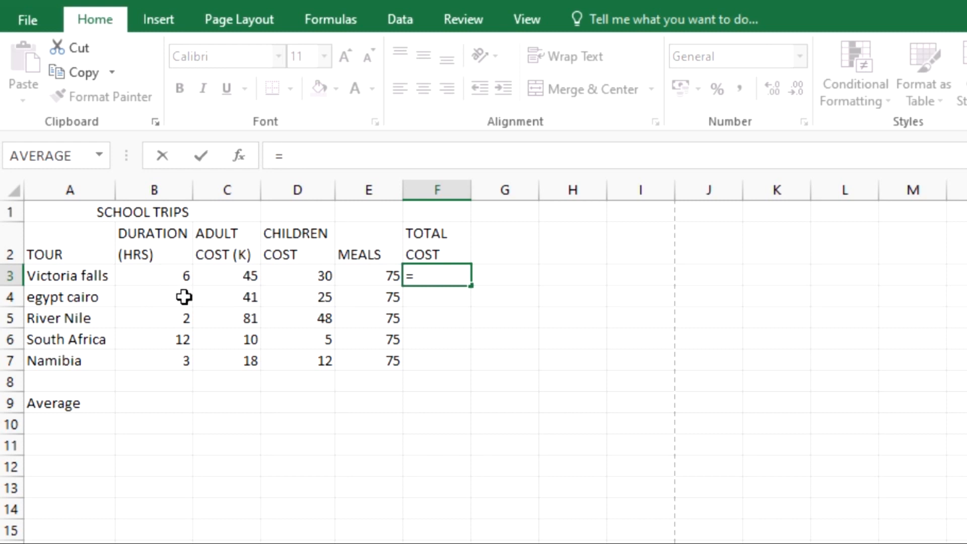
click(158, 272)
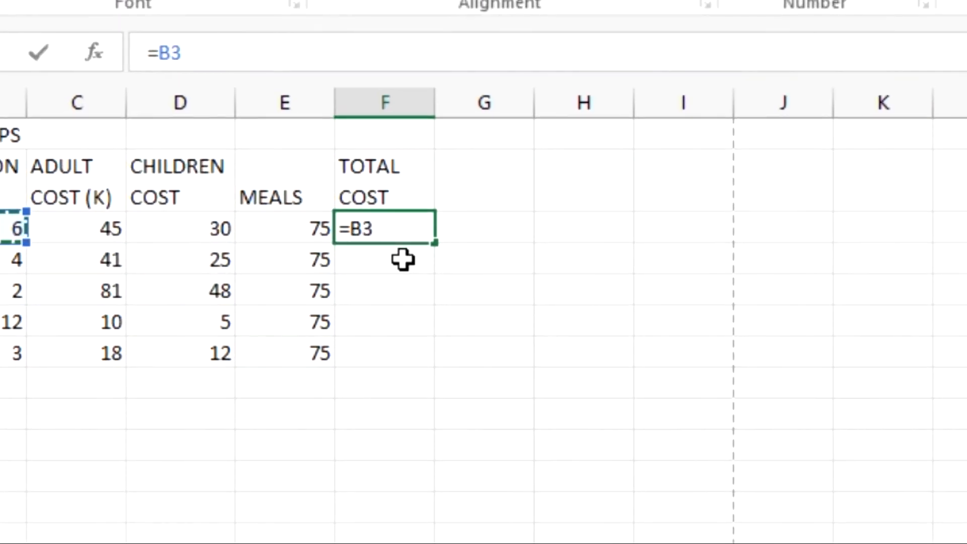
text(*)
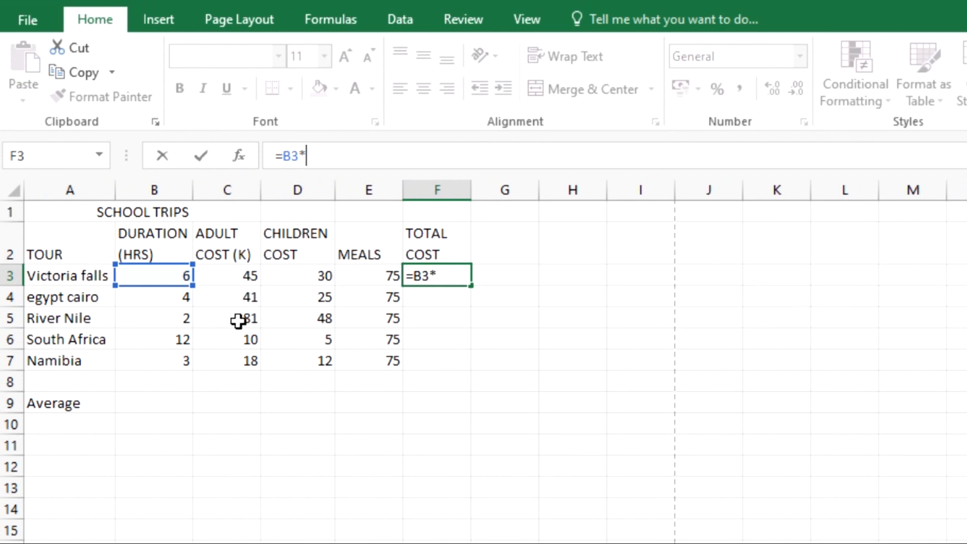
click(233, 275)
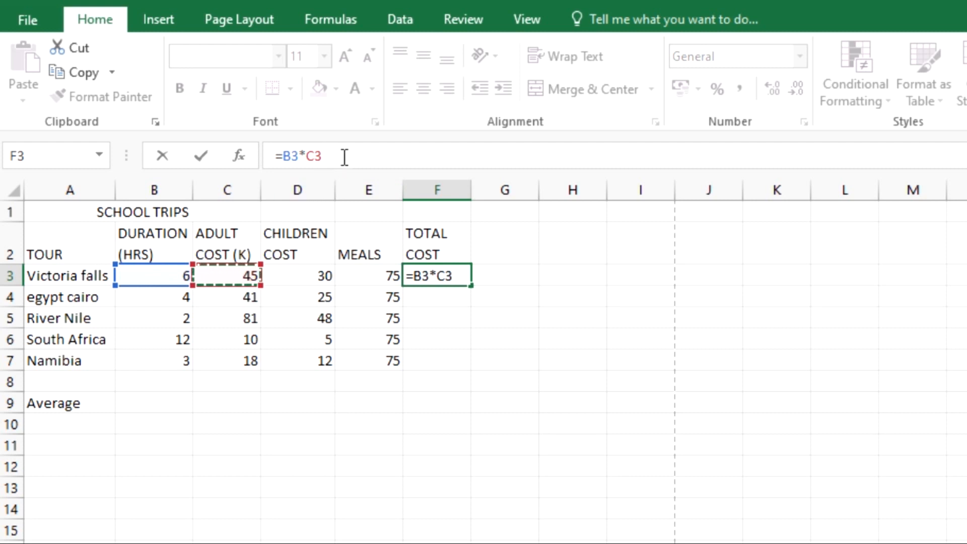
text(+)
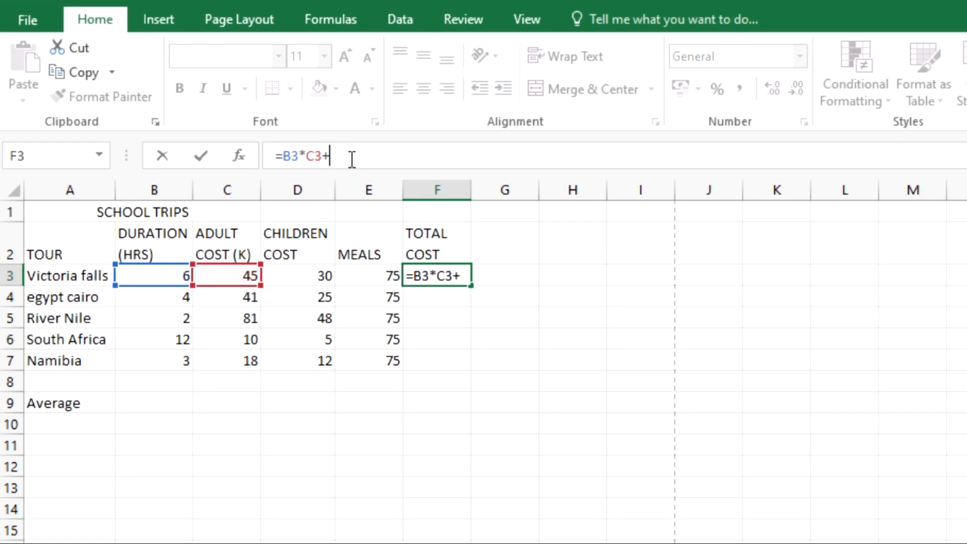
click(168, 276)
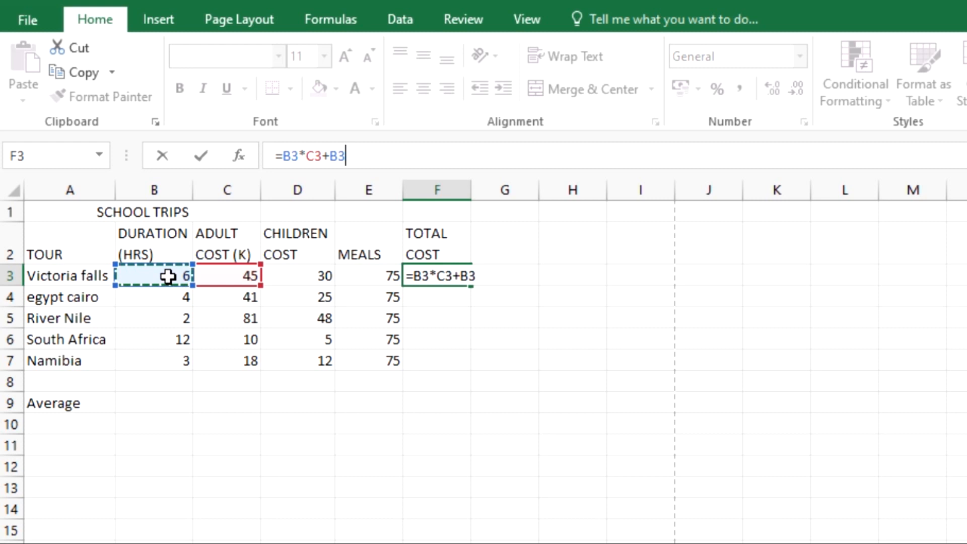
text(*)
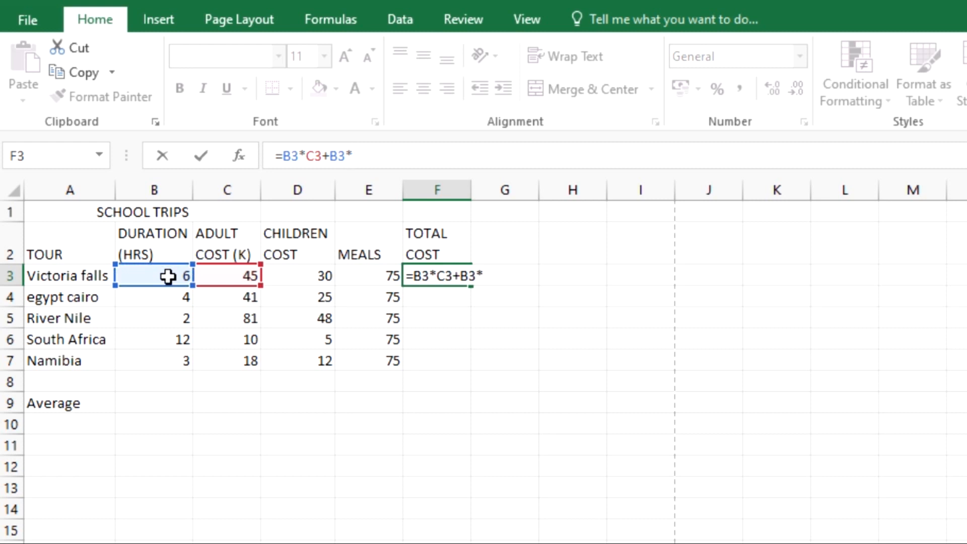
click(294, 276)
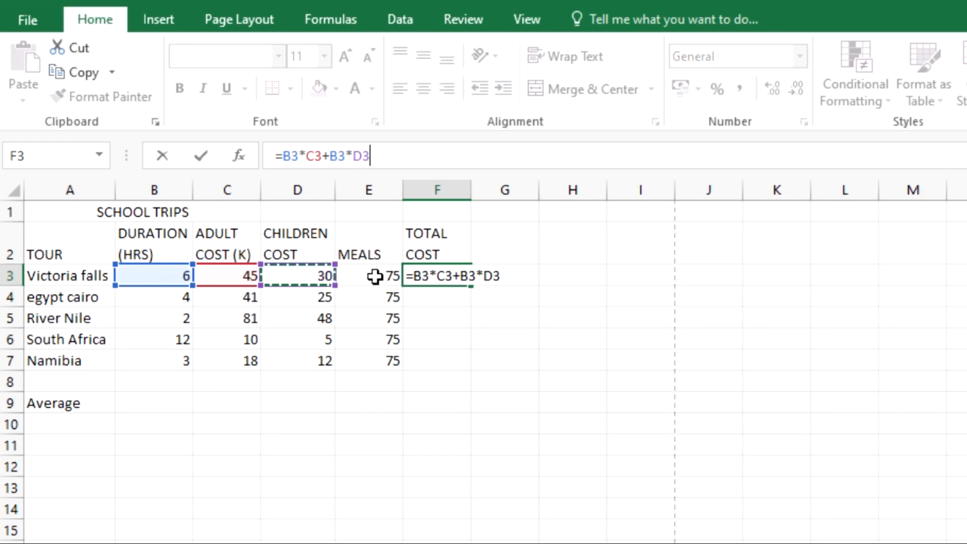
text(+)
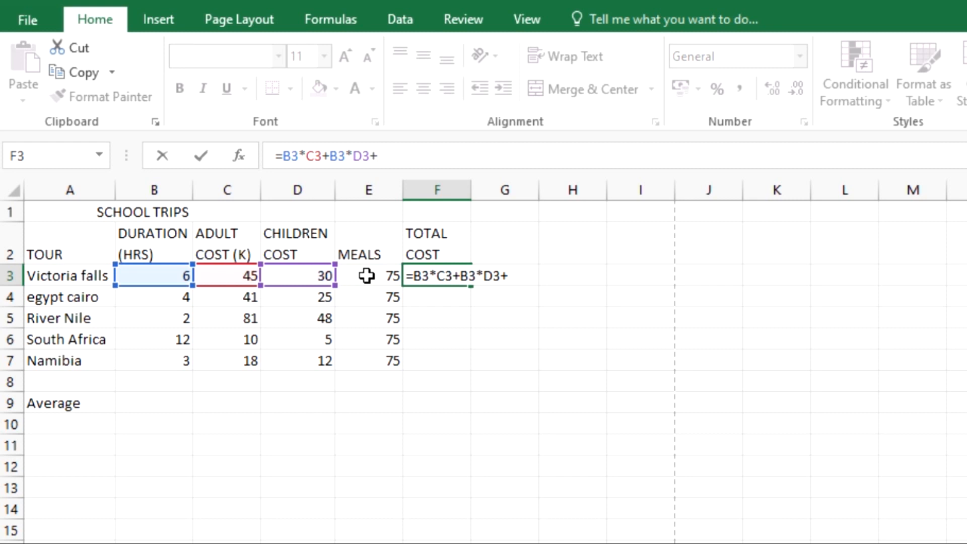
click(366, 275)
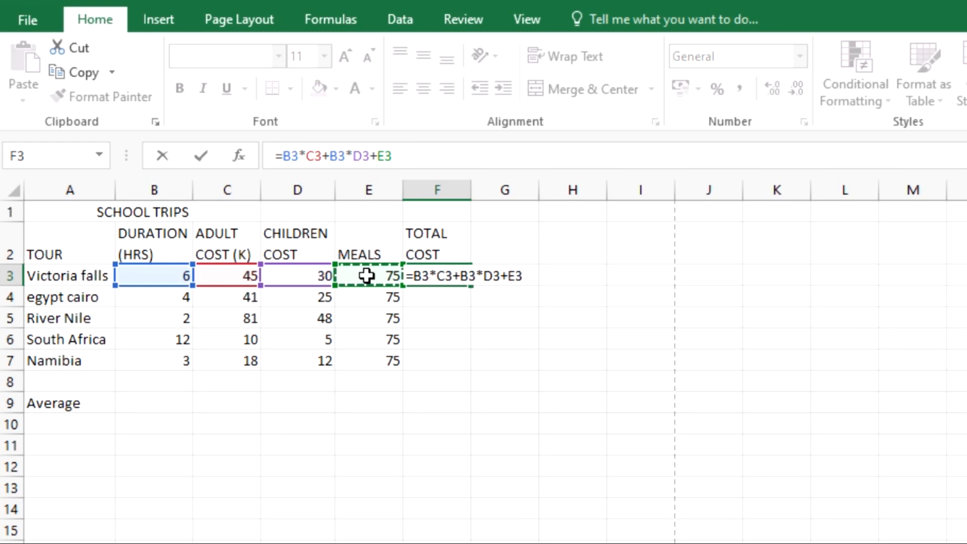
key(Return)
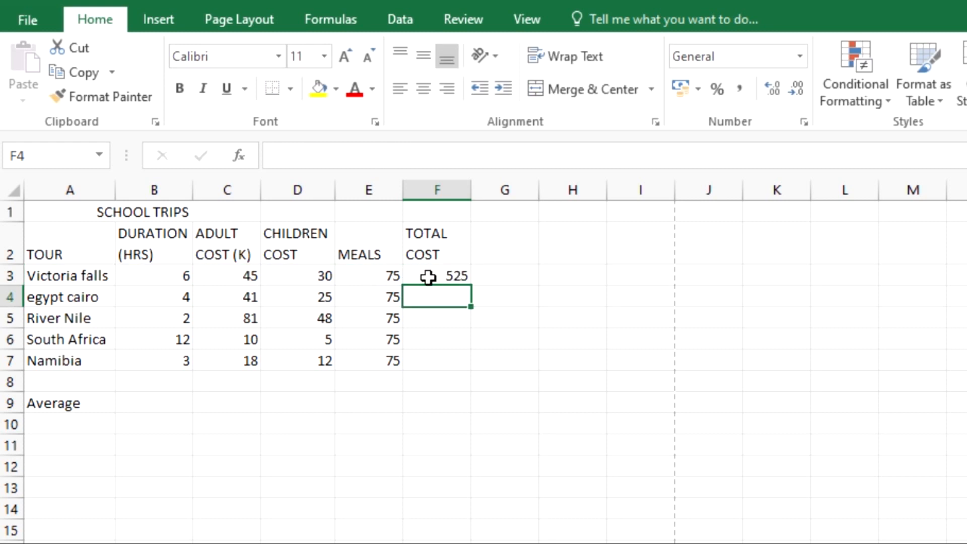
Replicate the F3 total cost formula down through F7
click(458, 275)
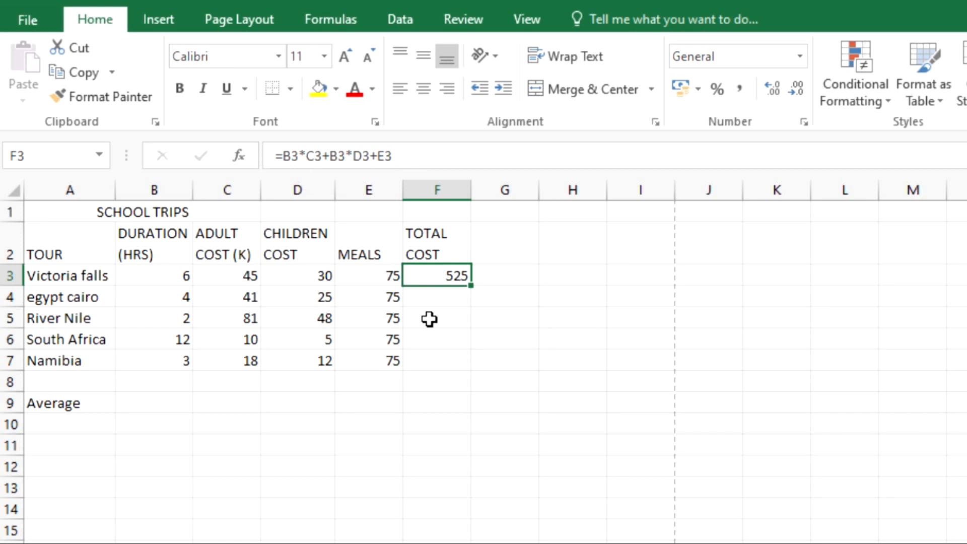
key(alt+Tab)
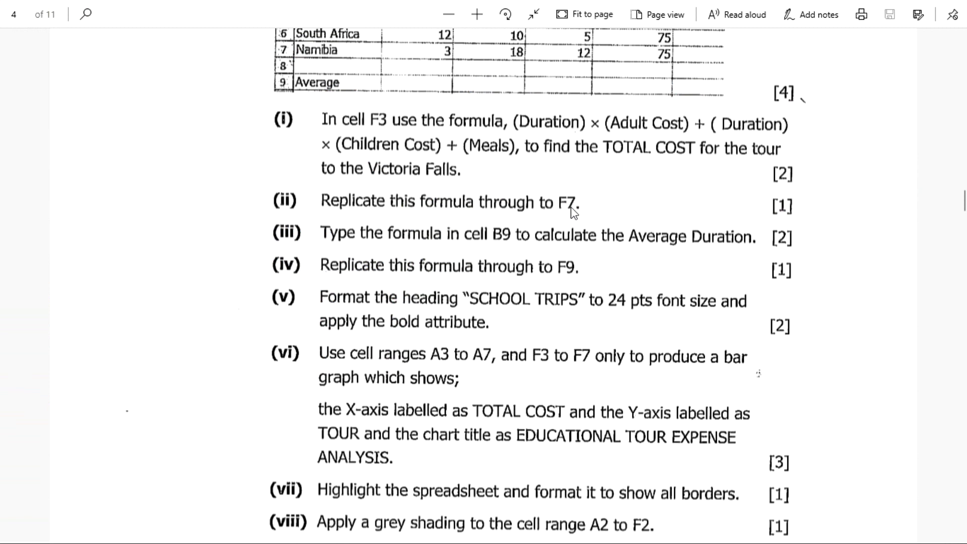
key(alt+Tab)
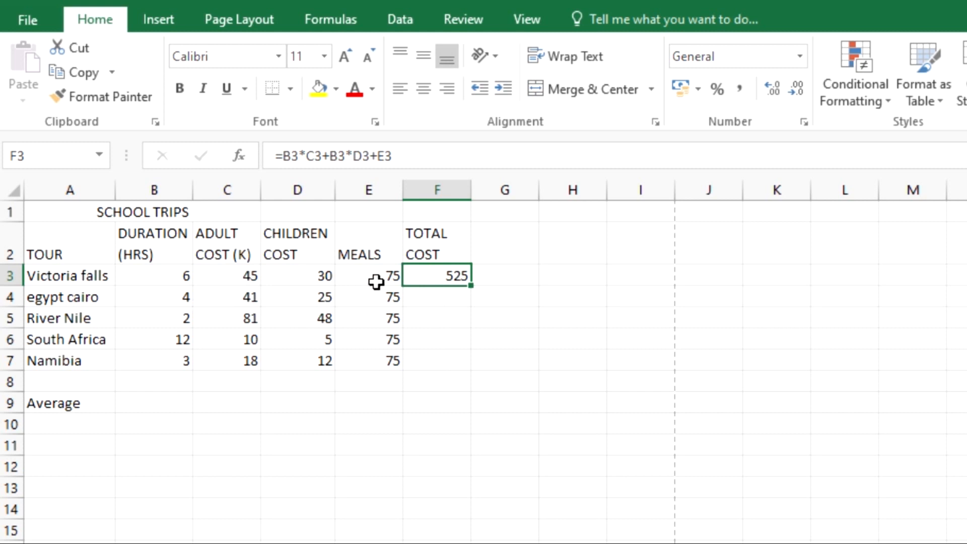
click(472, 286)
drag(472, 286, 472, 365)
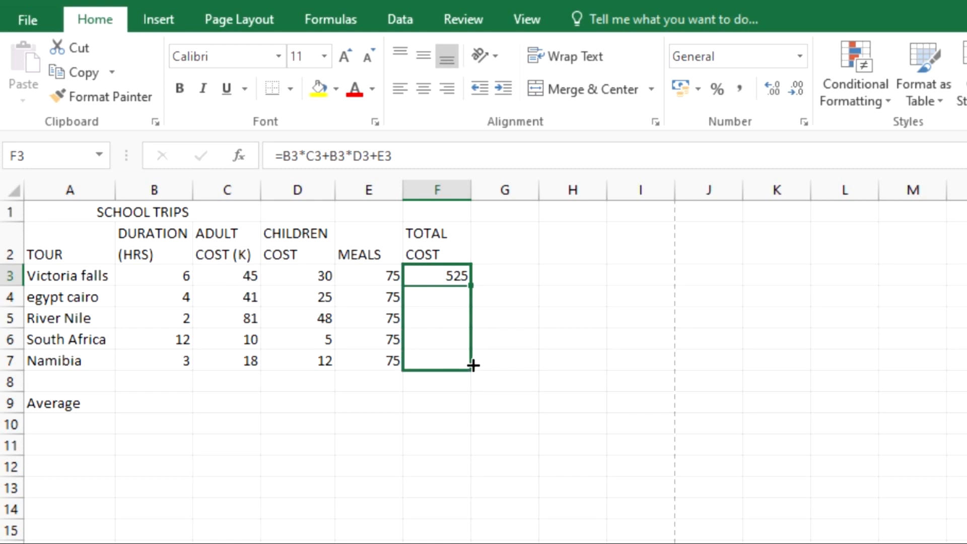
drag(473, 365, 473, 365)
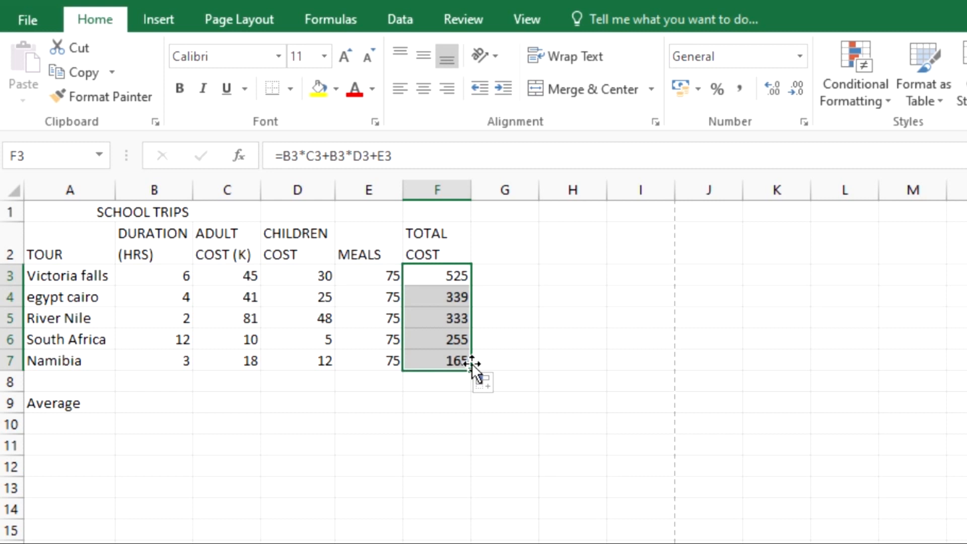
click(449, 406)
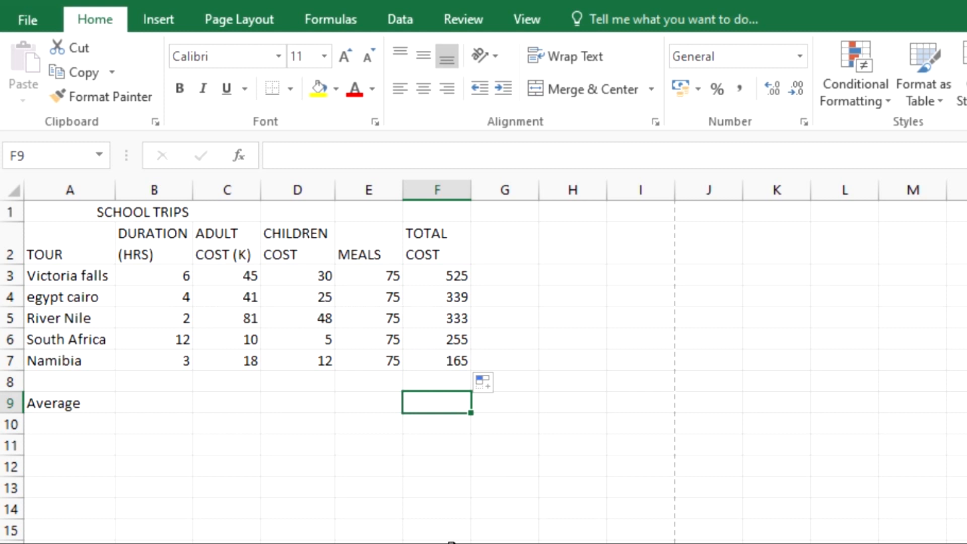
click(449, 541)
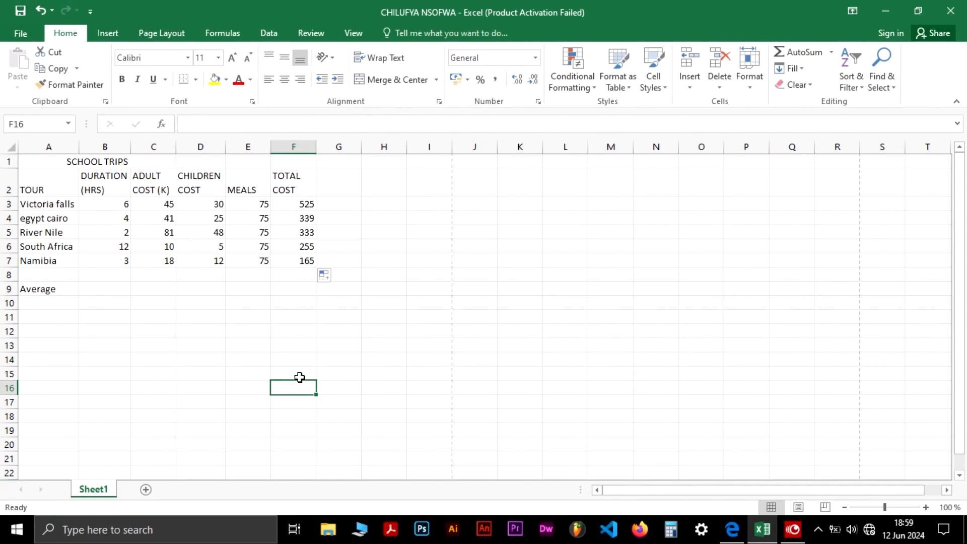
Format the SCHOOL TRIPS heading to 24 pt font size and bold
key(alt+Tab)
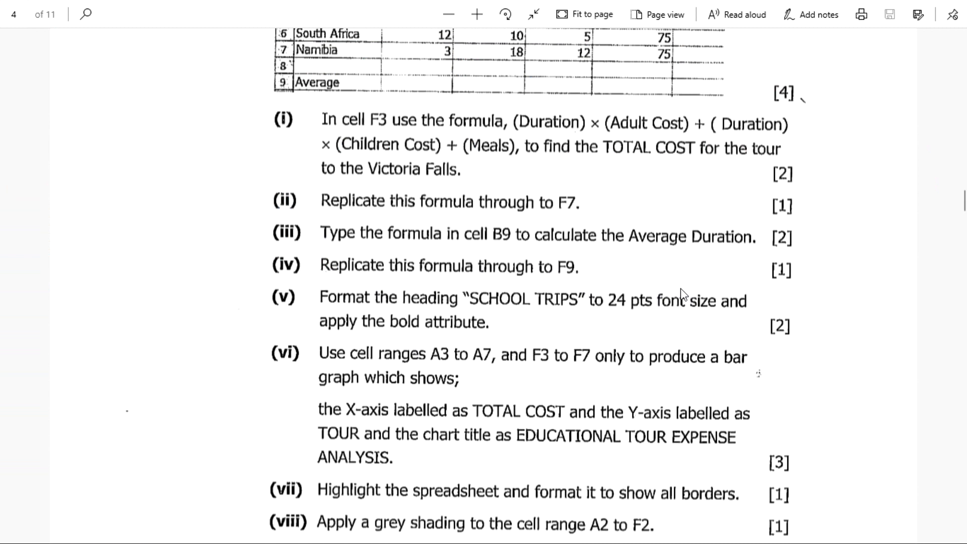
scroll(394, 305, down, 3)
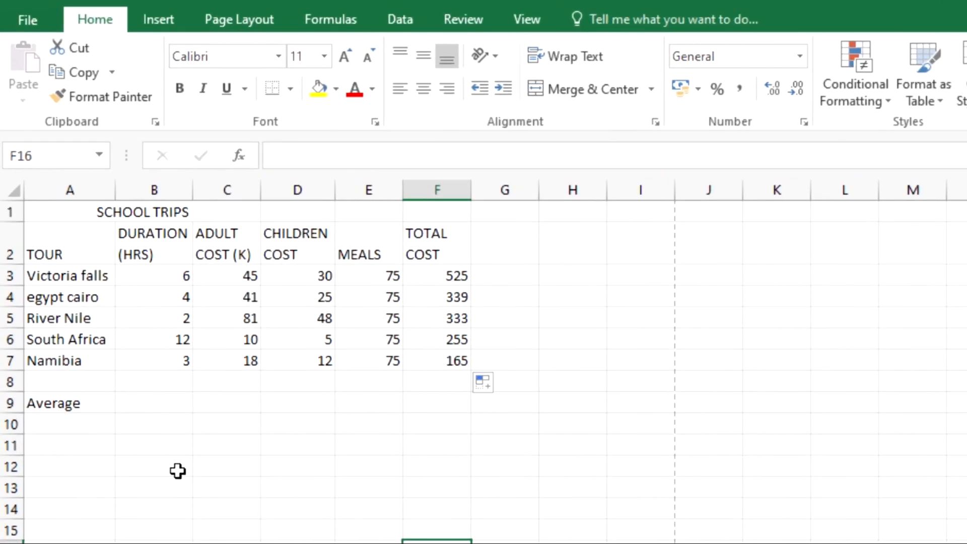
click(165, 214)
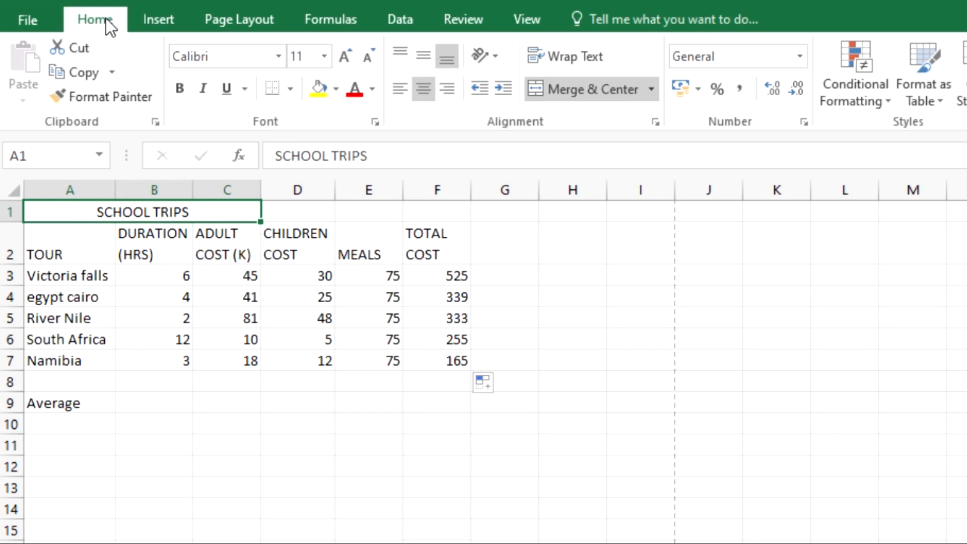
click(326, 55)
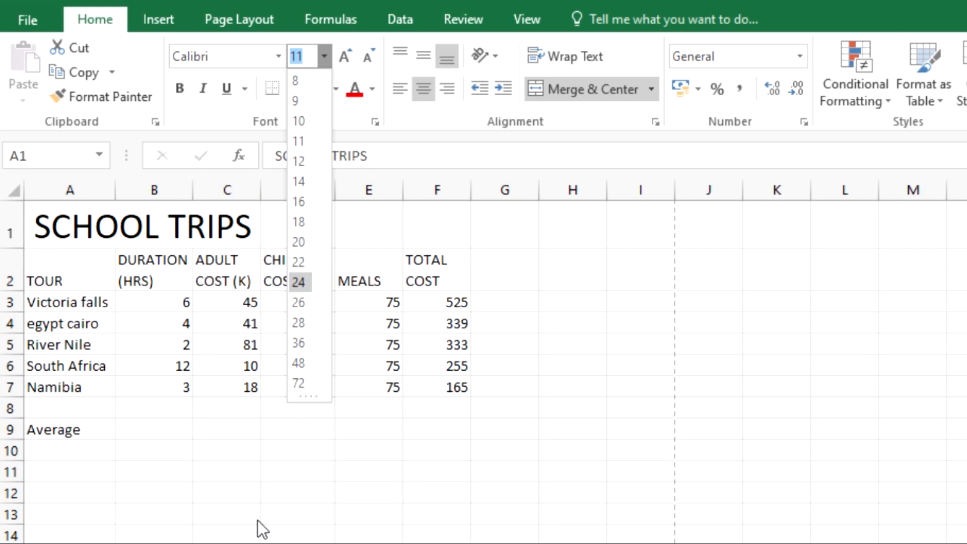
key(Return)
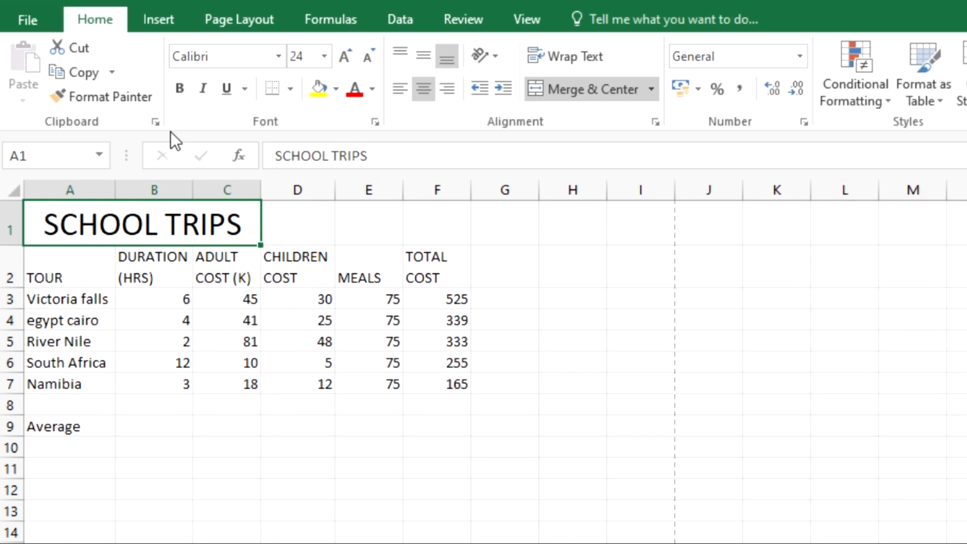
click(181, 95)
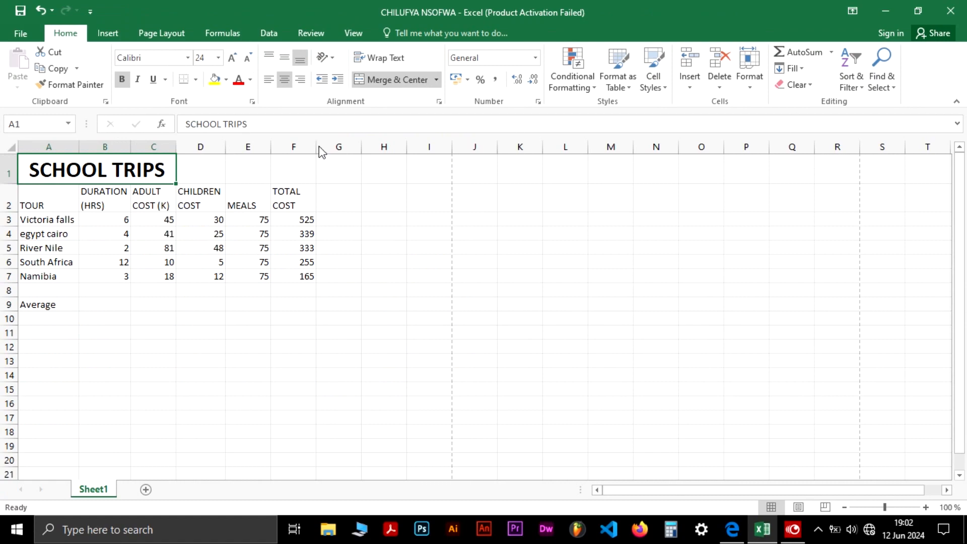
Read the bar graph task in the question paper and inspect the tour names and total cost ranges
key(alt+Tab)
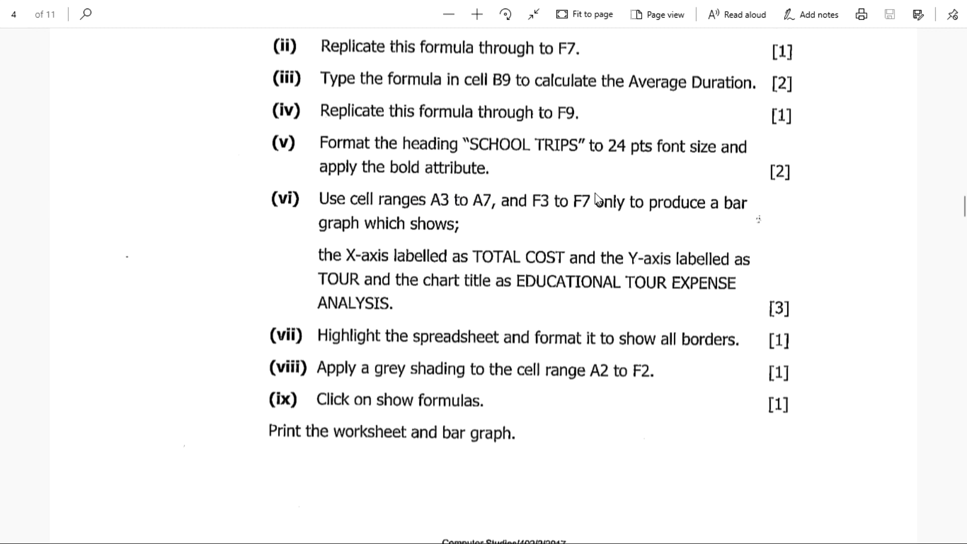
key(alt+Tab)
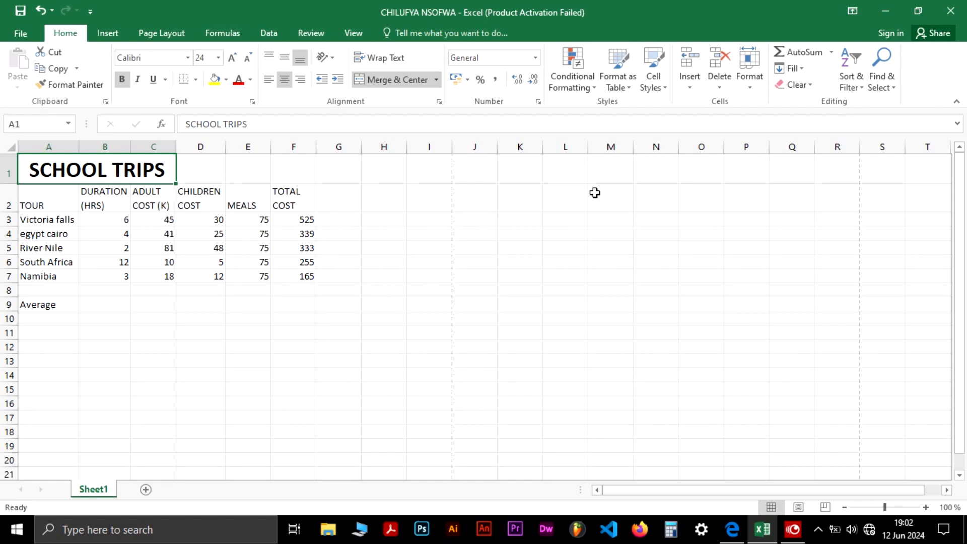
click(392, 543)
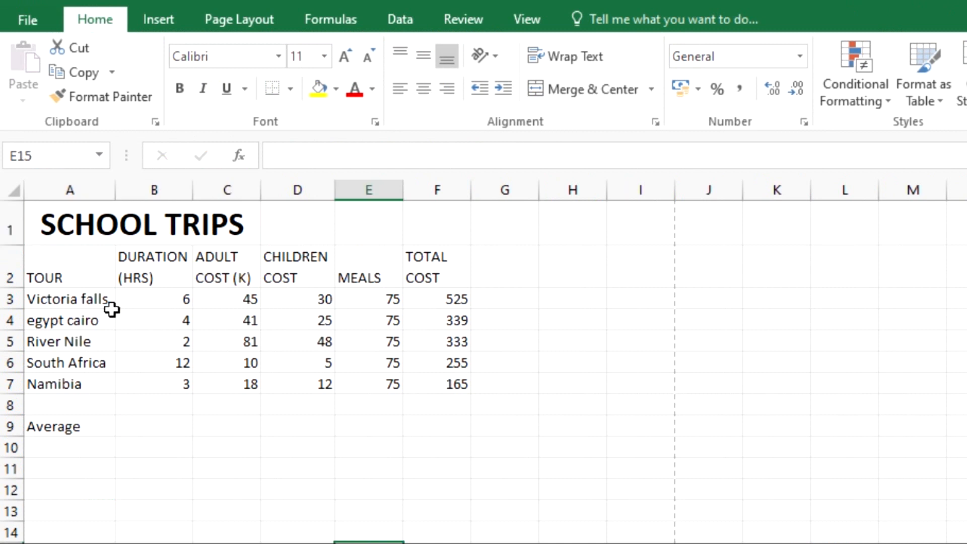
drag(75, 300, 77, 384)
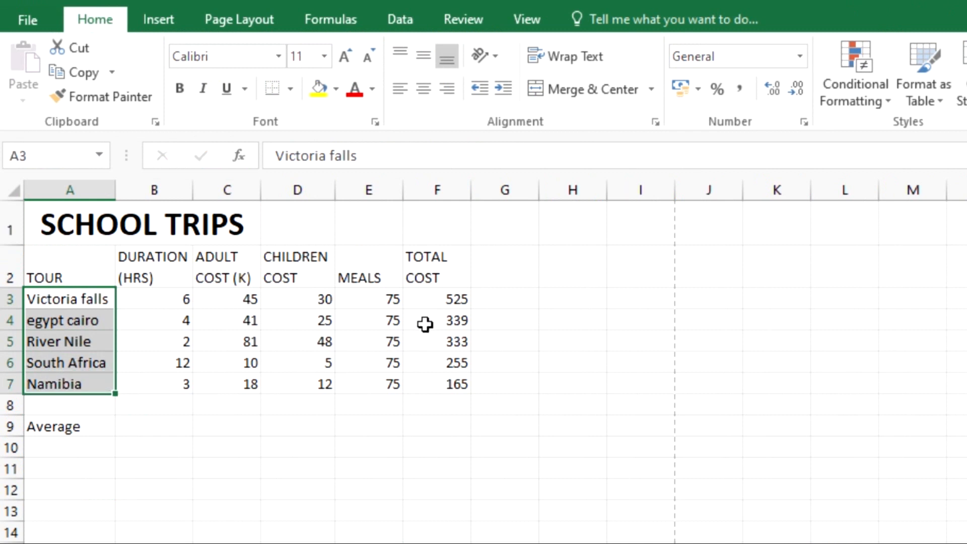
click(438, 300)
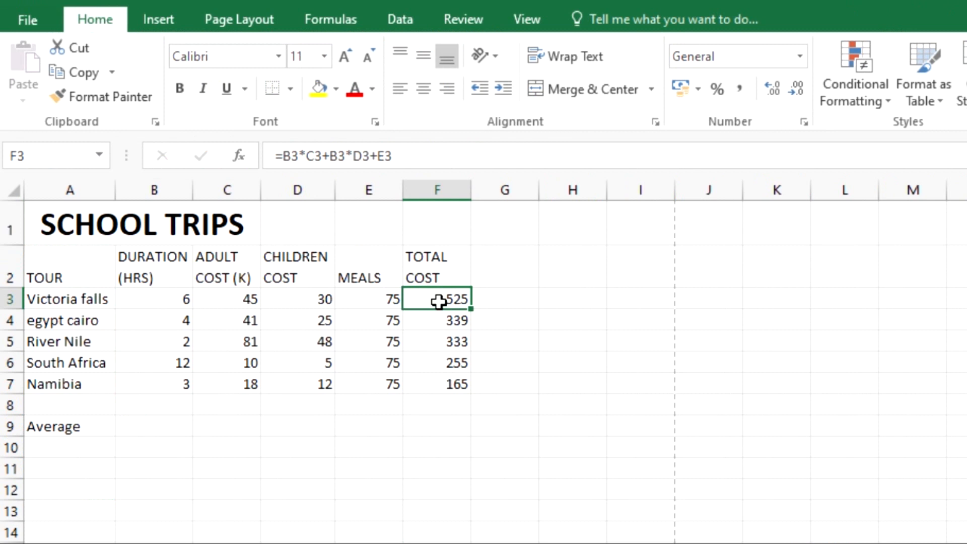
drag(438, 301, 438, 384)
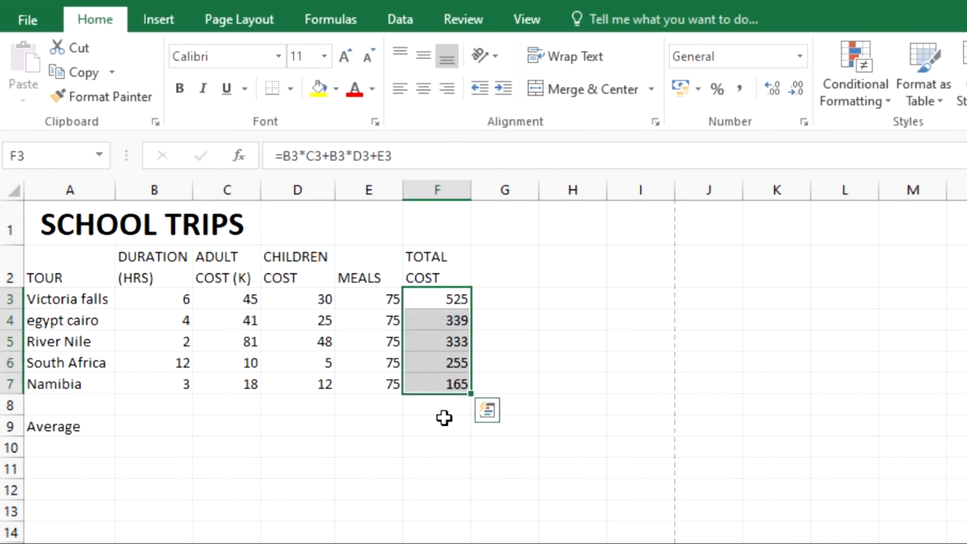
click(483, 492)
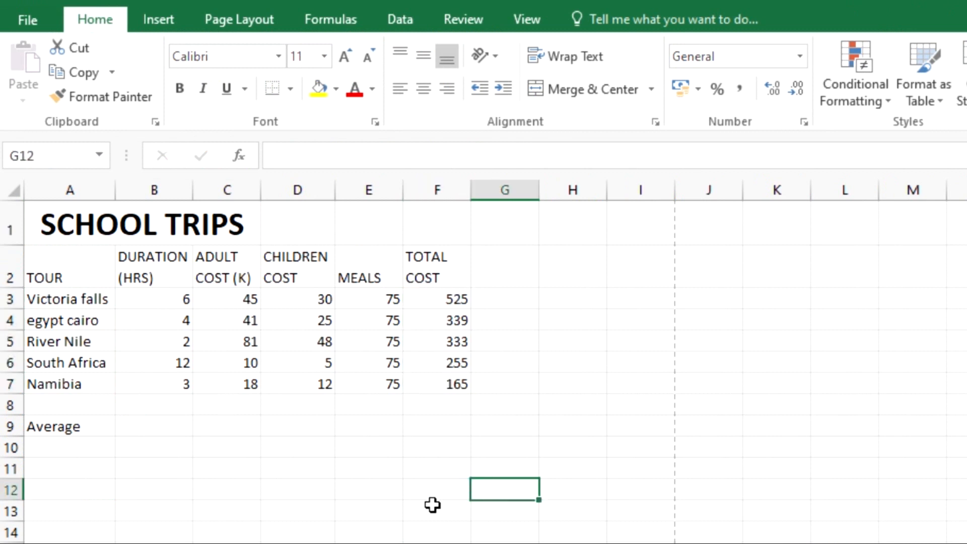
Insert an empty 2-D clustered bar chart on the sheet
click(168, 16)
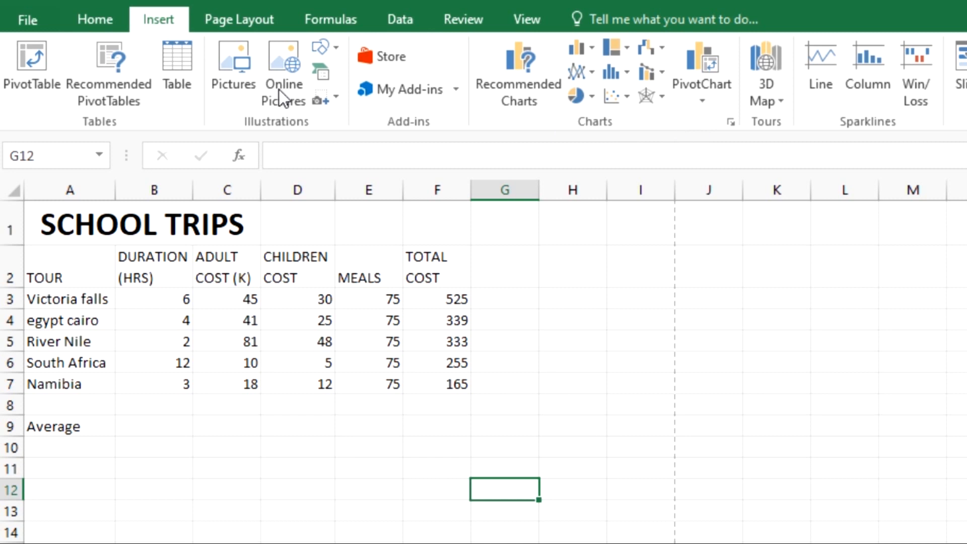
click(591, 46)
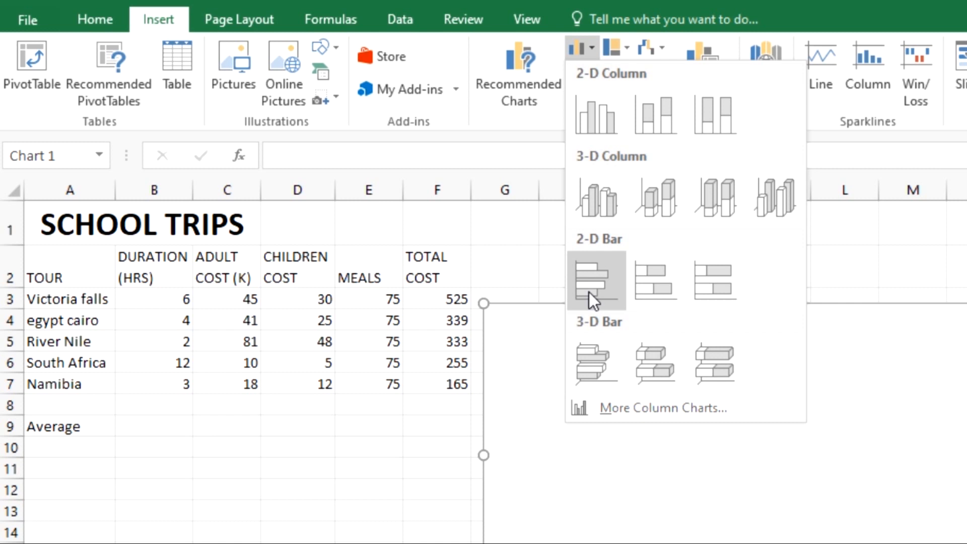
click(588, 292)
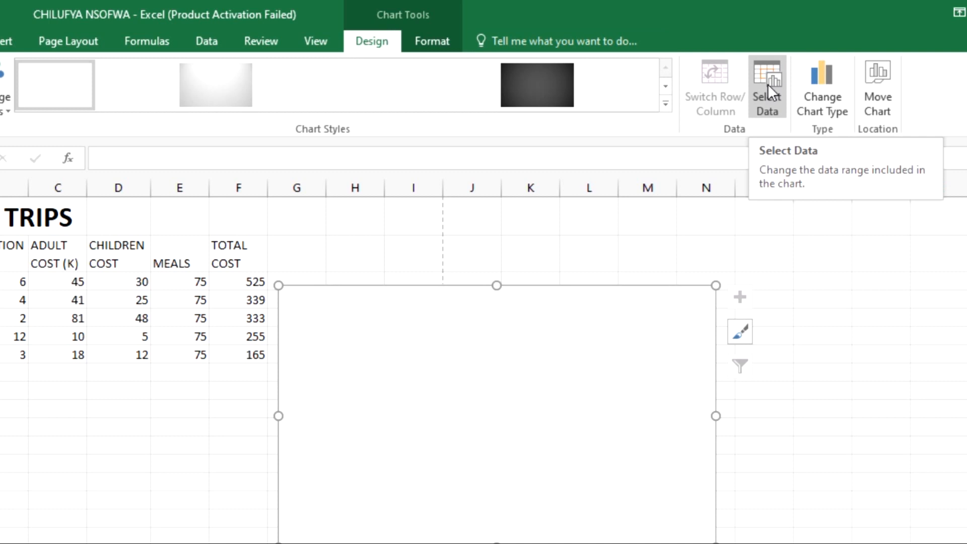
Set the chart's data range to F3:F7 through Select Data
right_click(525, 357)
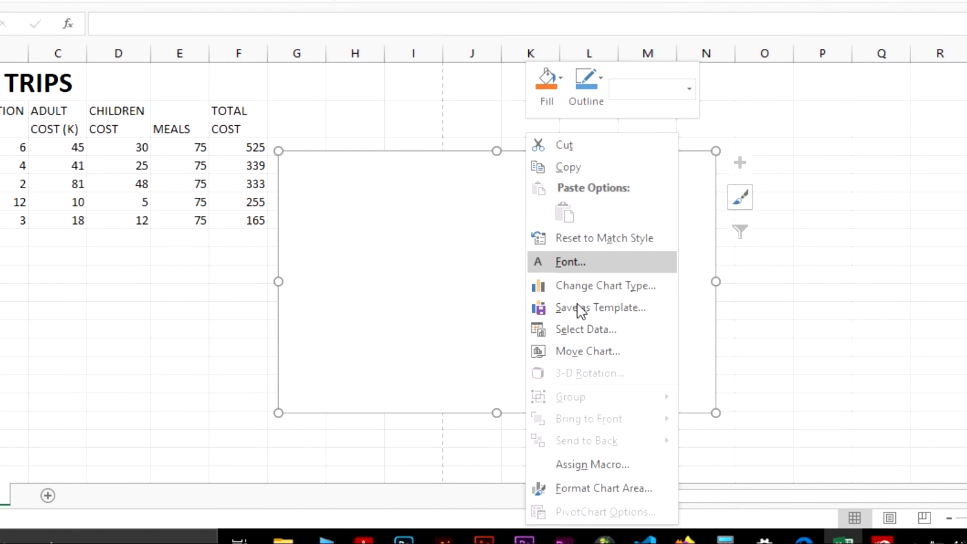
click(595, 325)
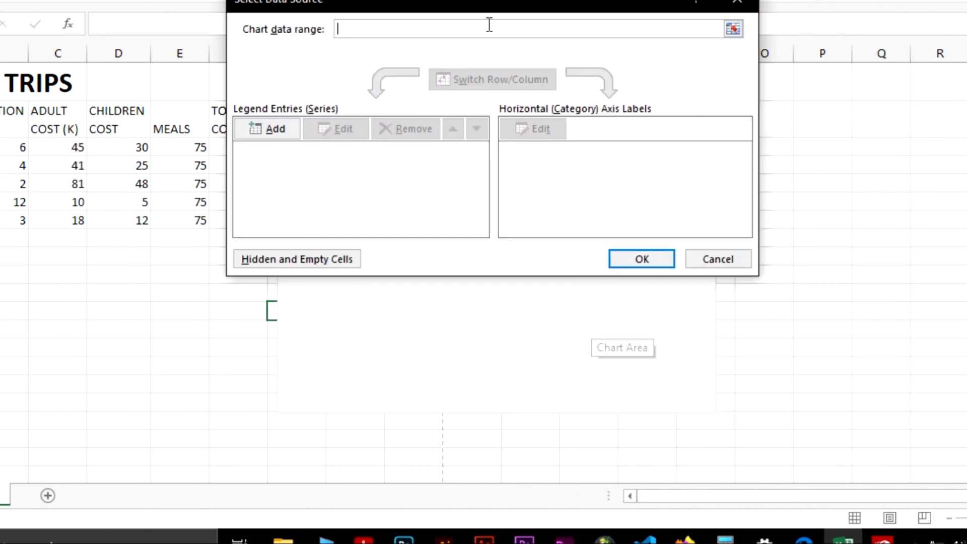
drag(466, 3, 598, 34)
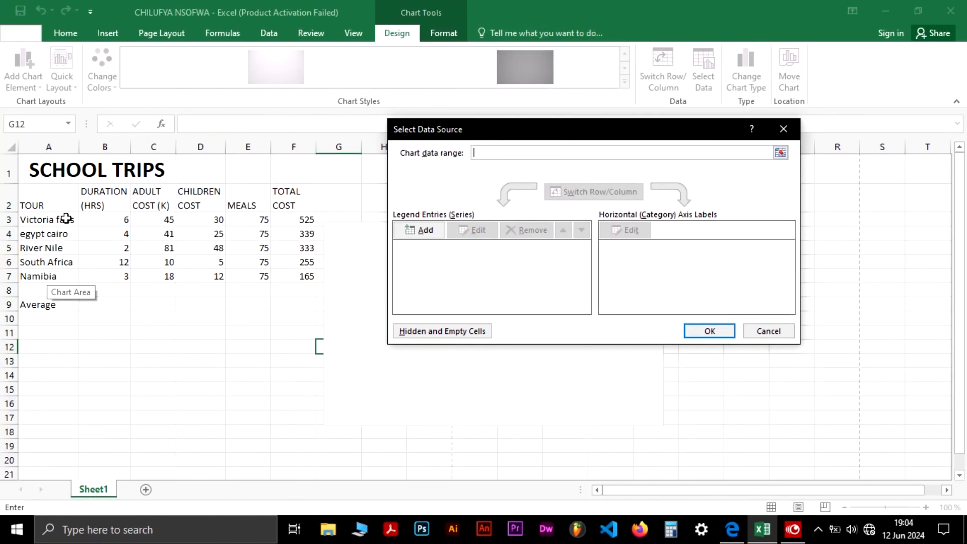
drag(65, 218, 64, 272)
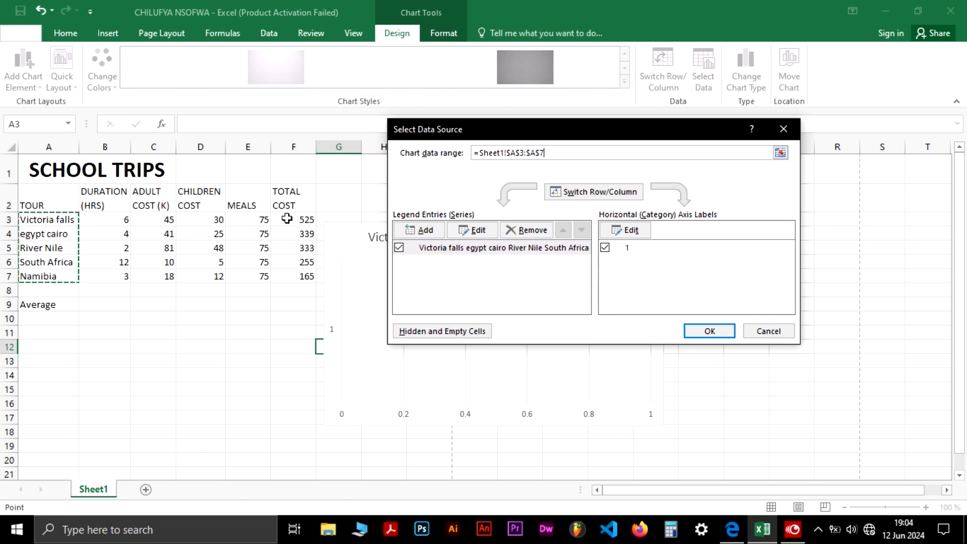
drag(287, 218, 285, 271)
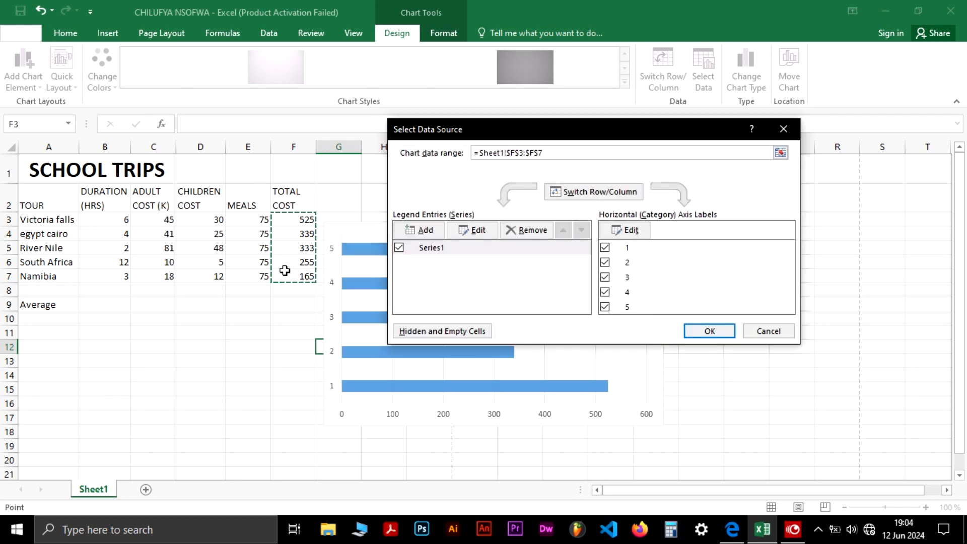
drag(529, 125, 651, 127)
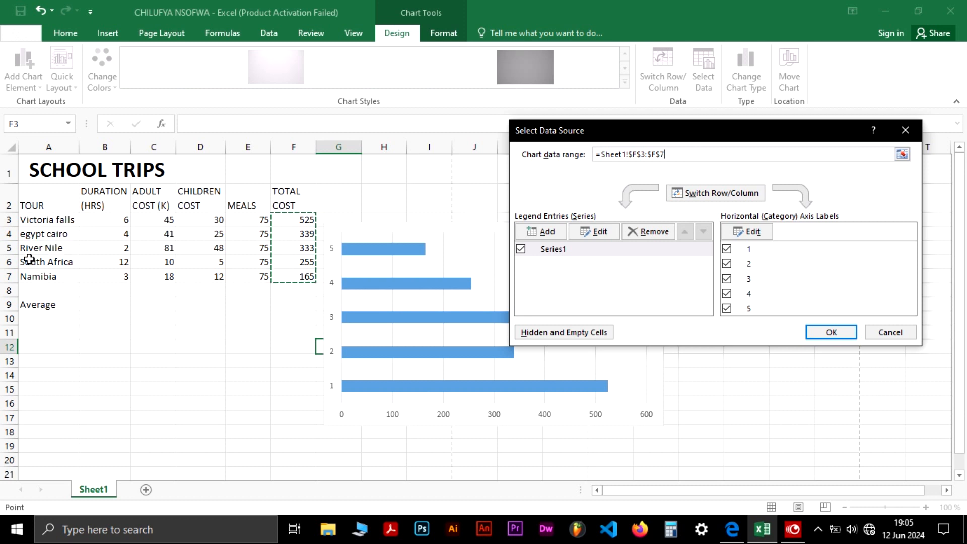
Set the chart's category axis labels to the tour names in A3:A7 and close the data source dialog
click(750, 231)
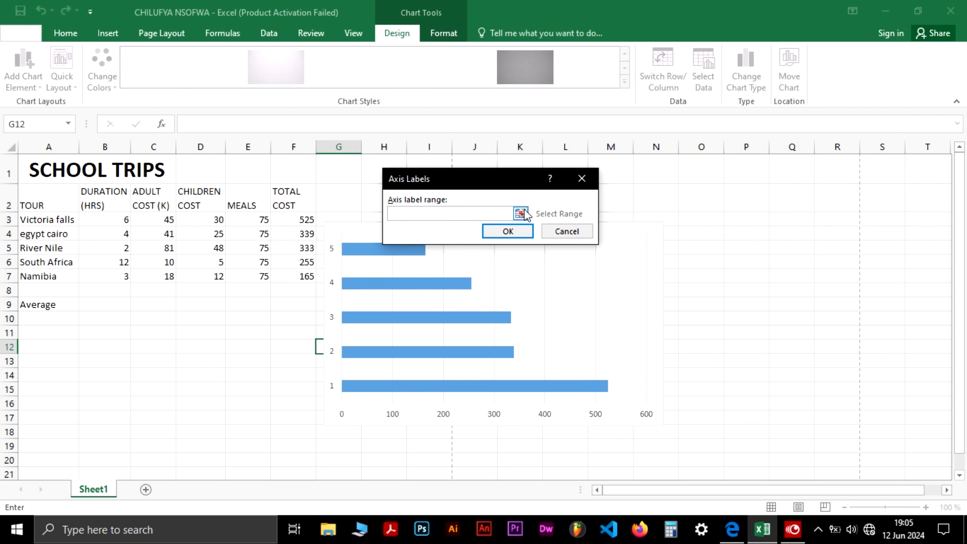
click(520, 214)
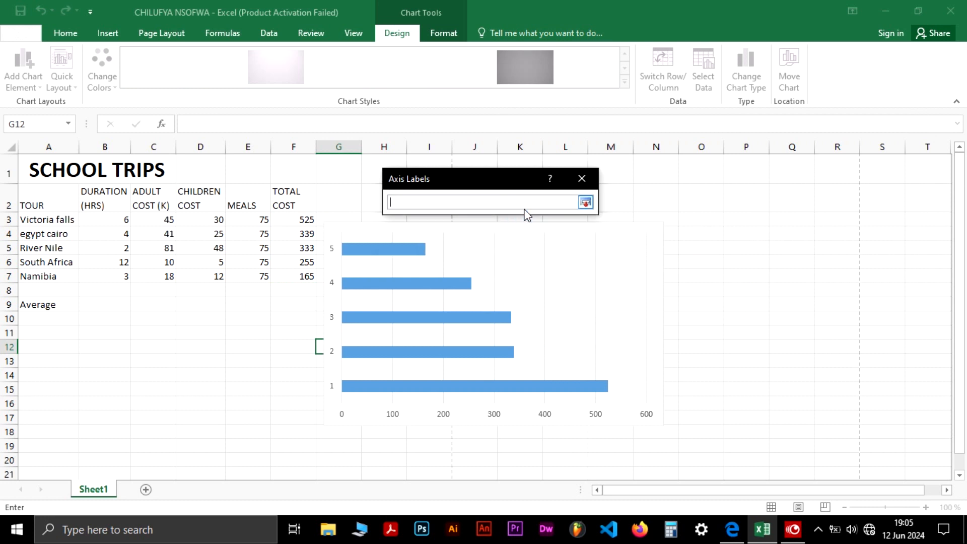
click(46, 220)
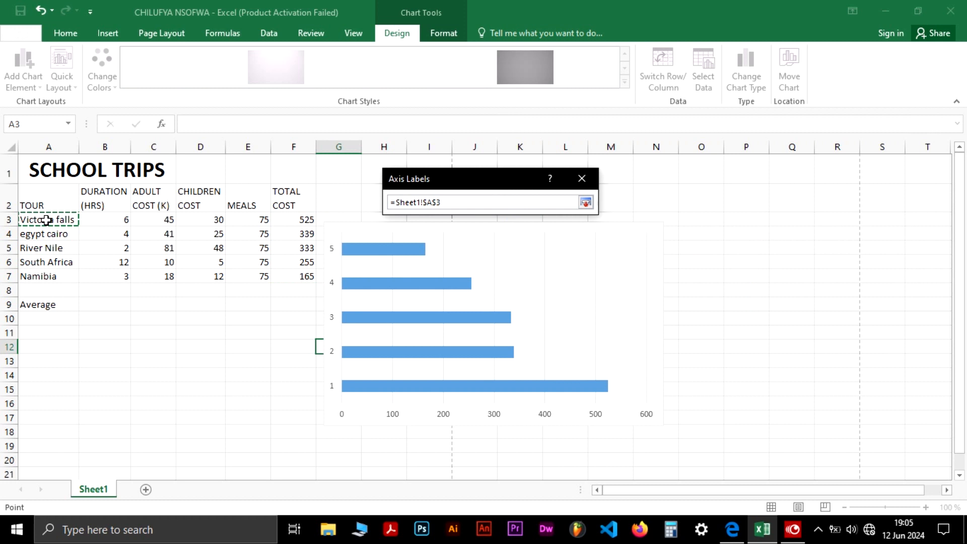
drag(46, 220, 50, 270)
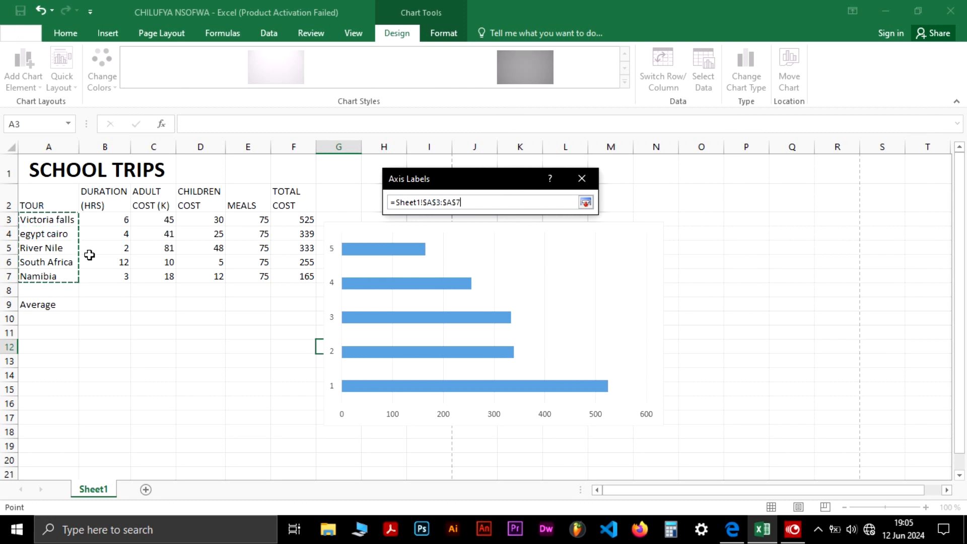
key(Return)
key(Return)
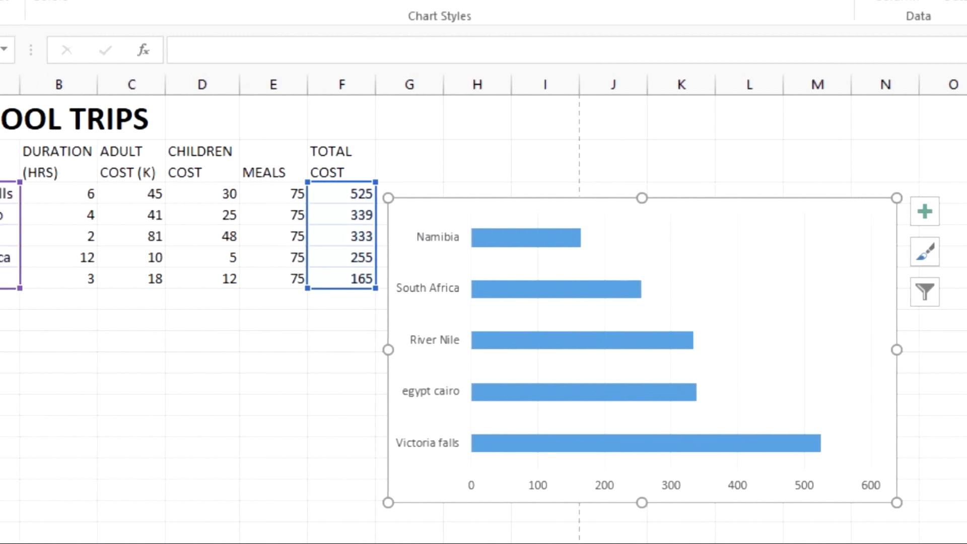
Capitalise the tour name in A4 so it reads Egypt cairo
click(70, 369)
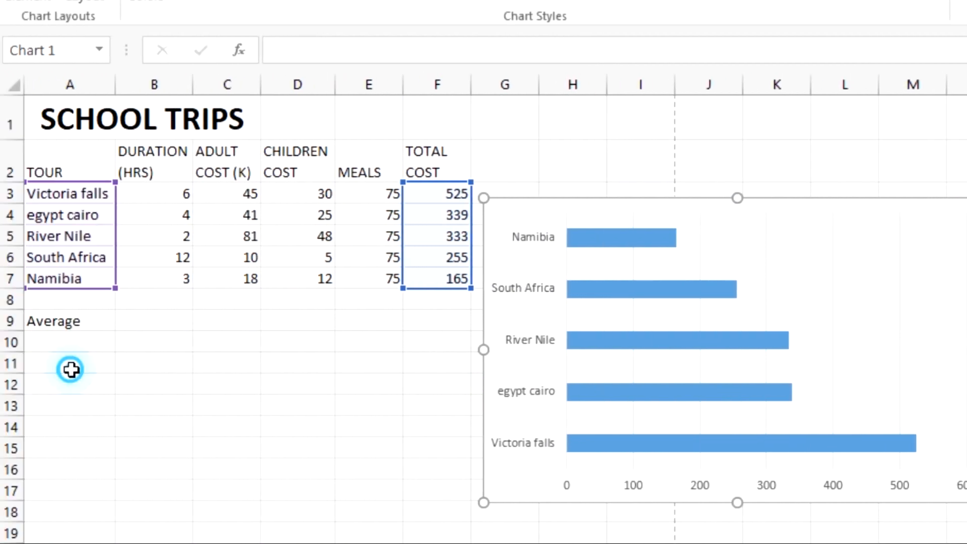
click(19, 211)
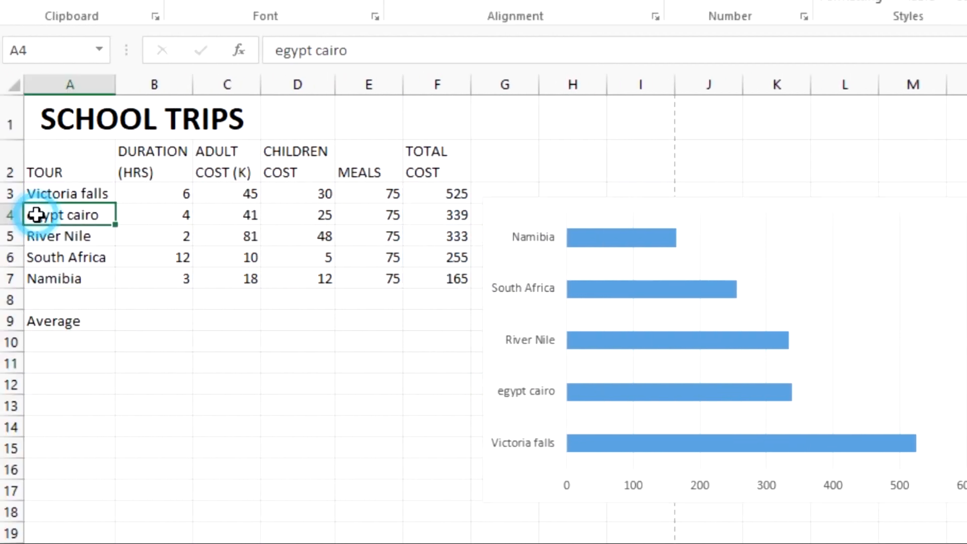
double_click(38, 215)
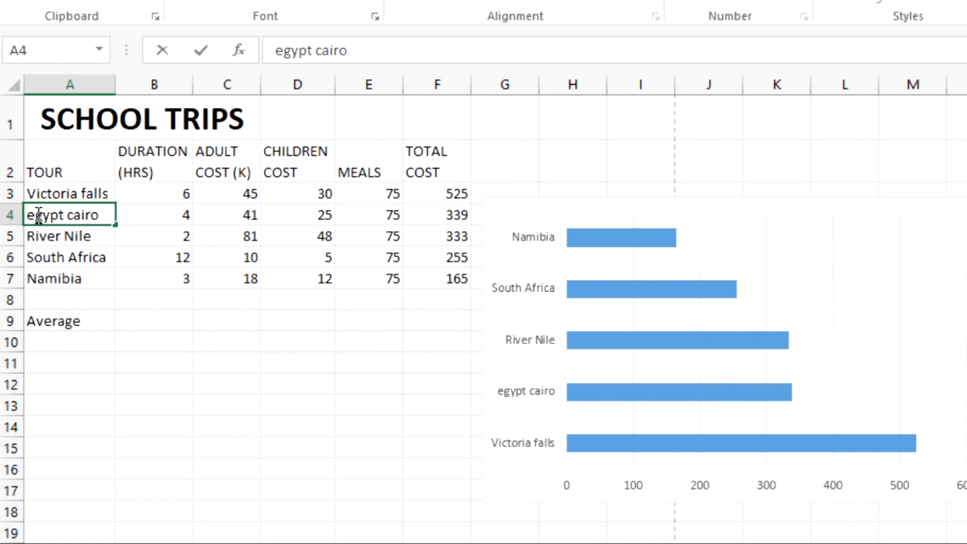
key(BackSpace)
text(E)
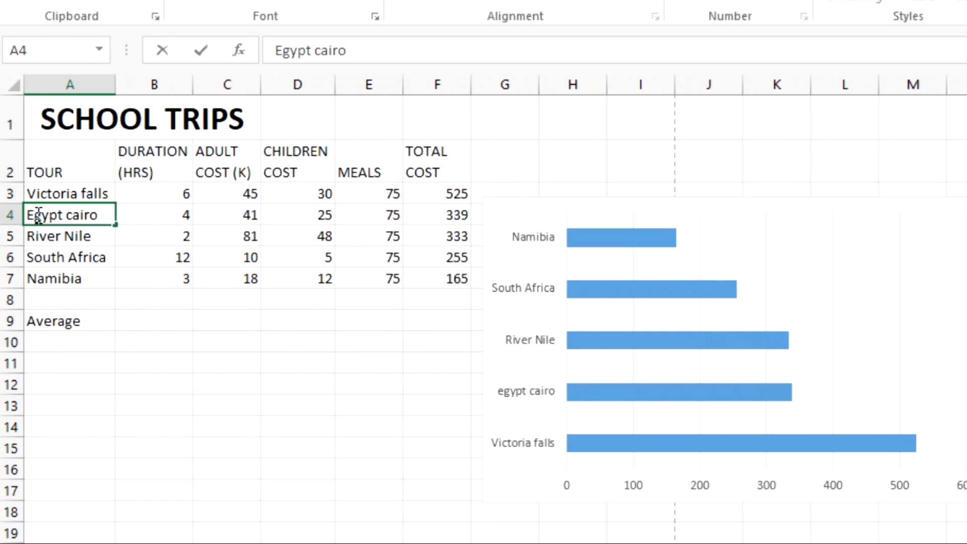
click(25, 1)
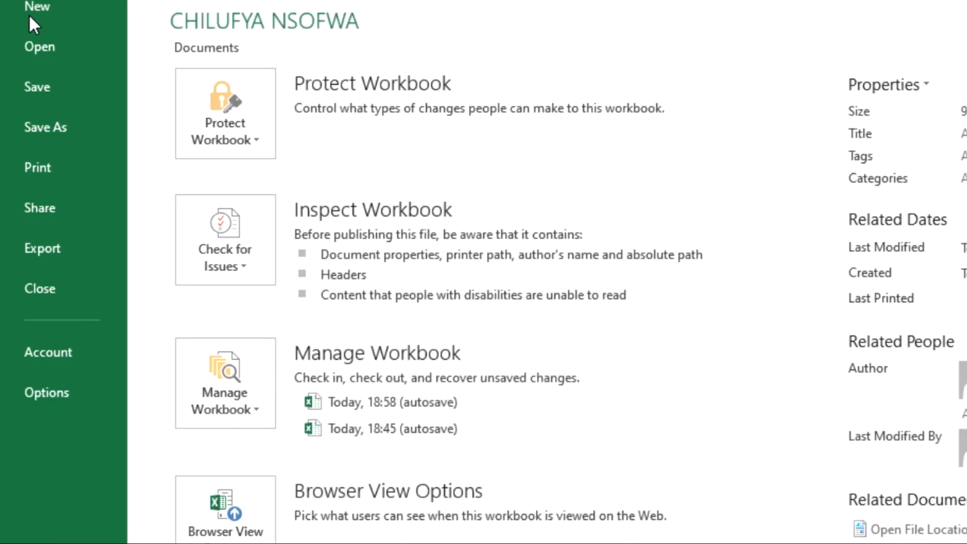
click(57, 100)
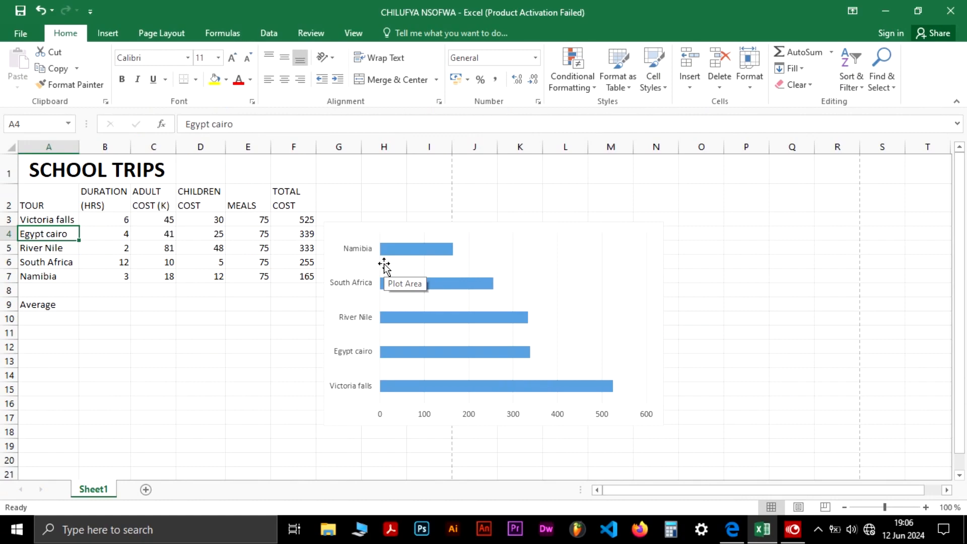
Check the question paper and add axis titles to the bar chart
key(alt+Tab)
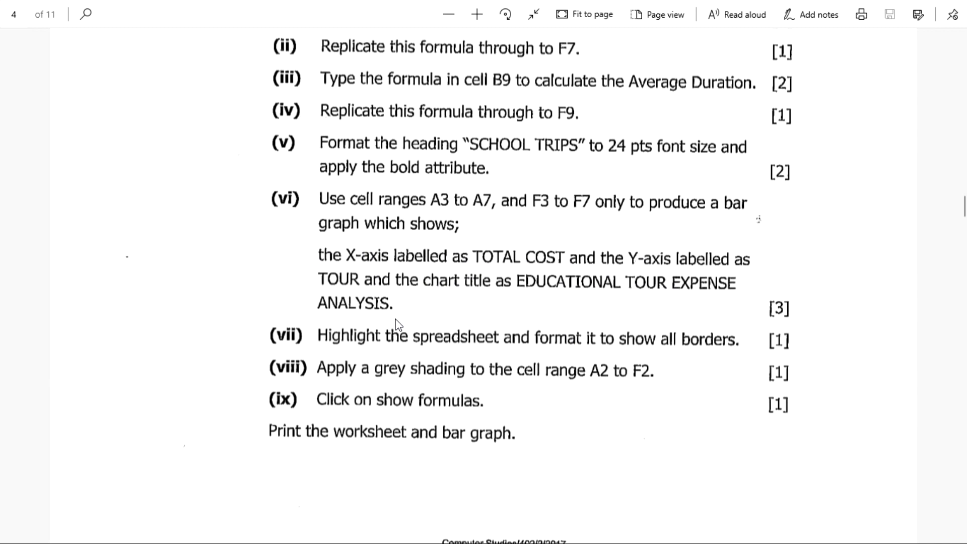
key(alt+Tab)
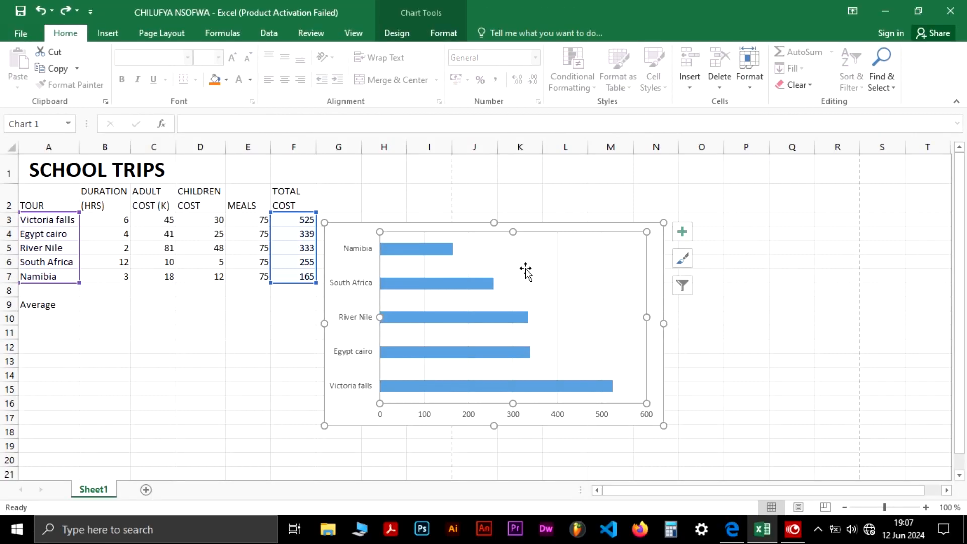
click(681, 234)
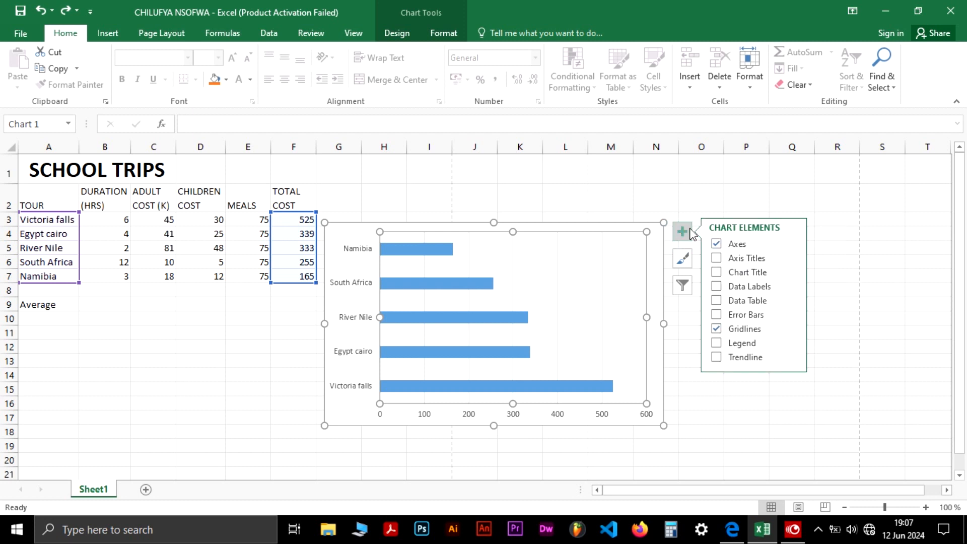
click(740, 259)
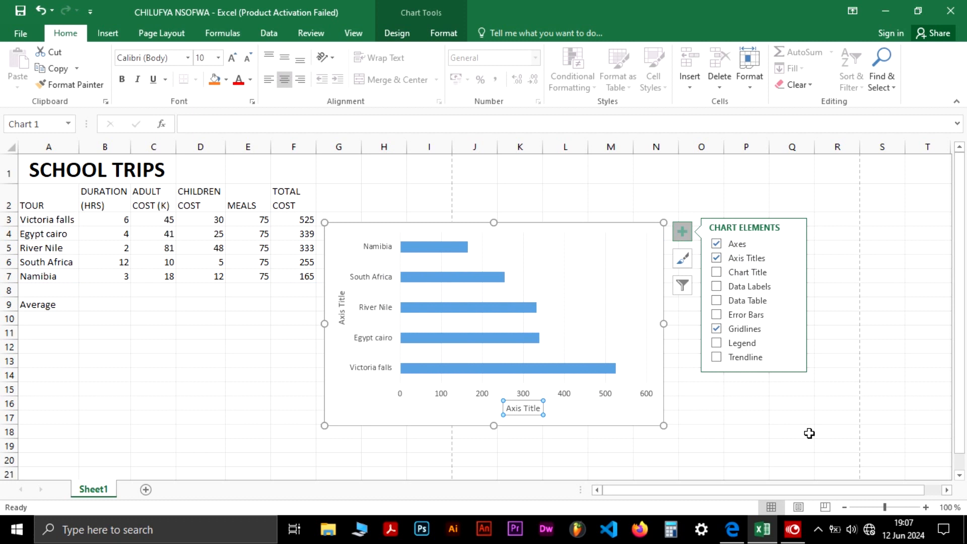
click(777, 432)
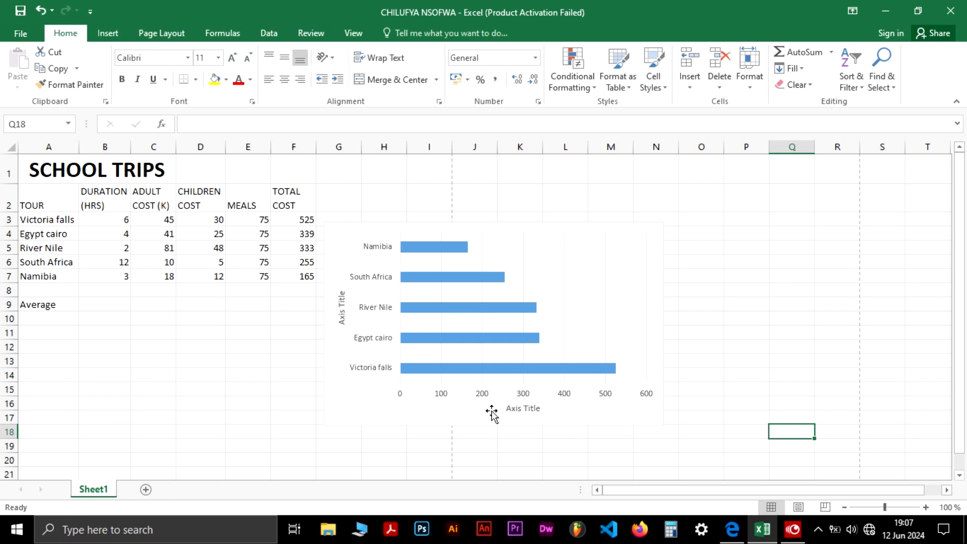
Rename the horizontal axis title of the bar chart to TOTAL COST
key(alt+Tab)
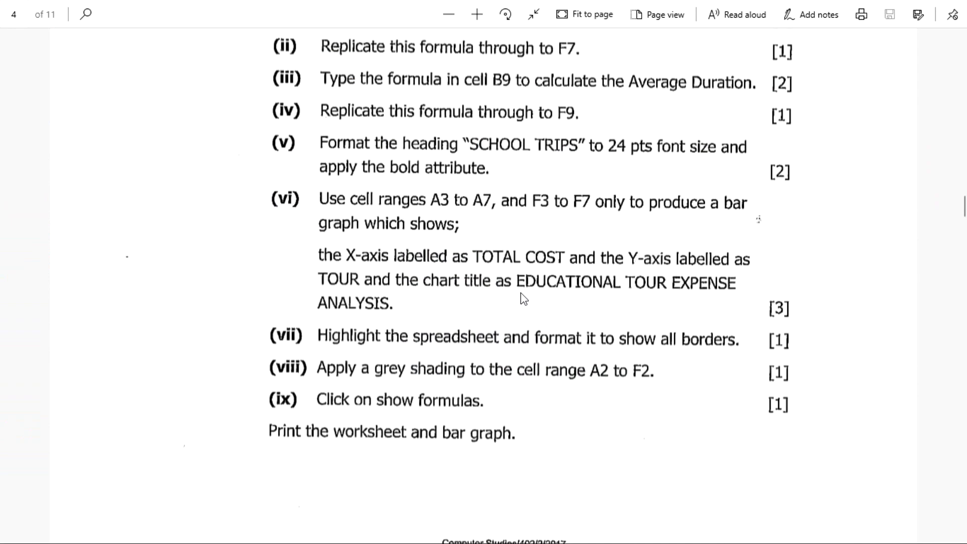
key(alt+Tab)
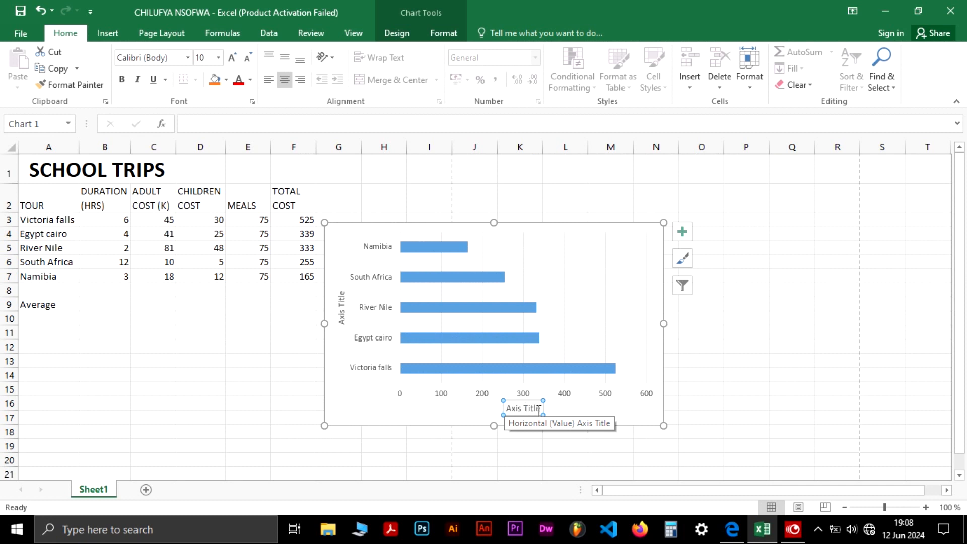
click(538, 409)
key(BackSpace)
key(BackSpace)
key(BackSpace)
key(BackSpace)
key(BackSpace)
key(BackSpace)
key(BackSpace)
key(BackSpace)
key(BackSpace)
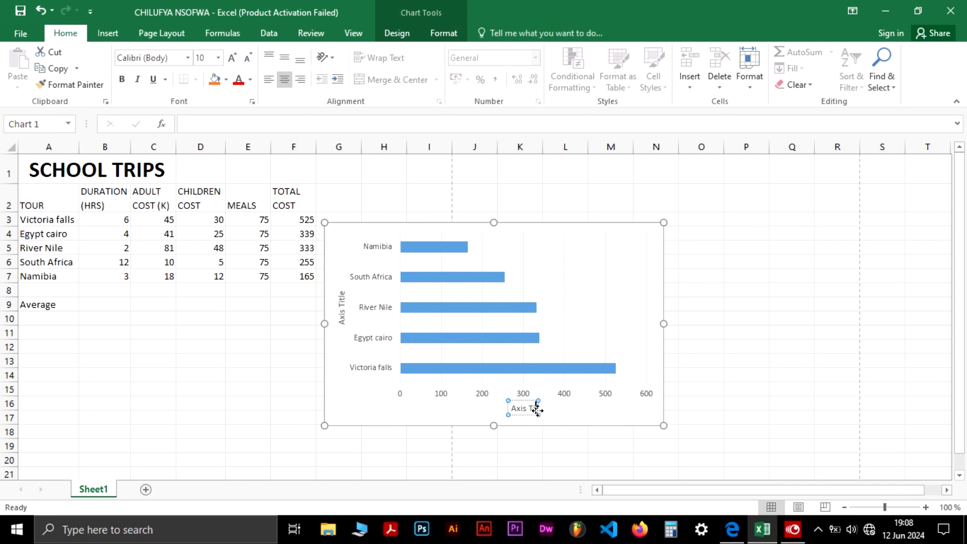
key(BackSpace)
text(T)
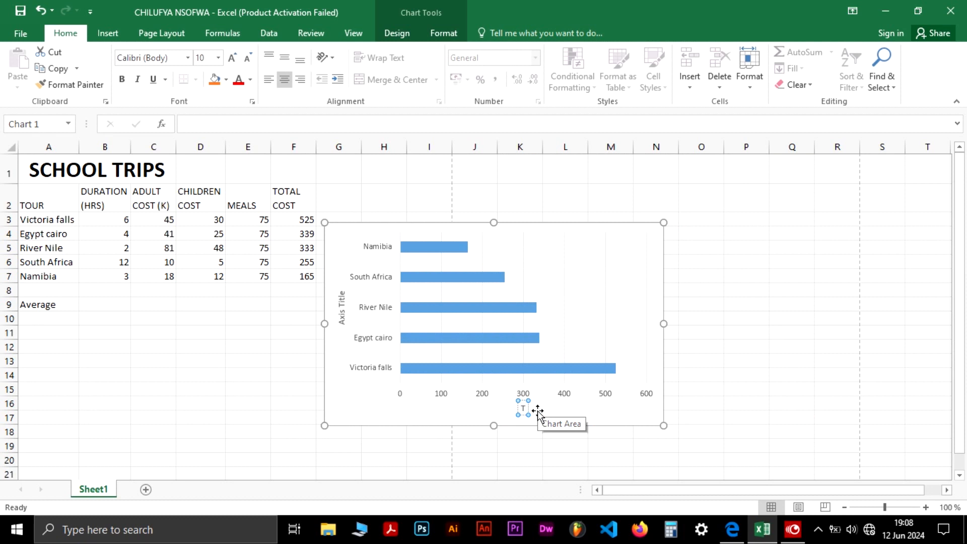
key(alt+Tab)
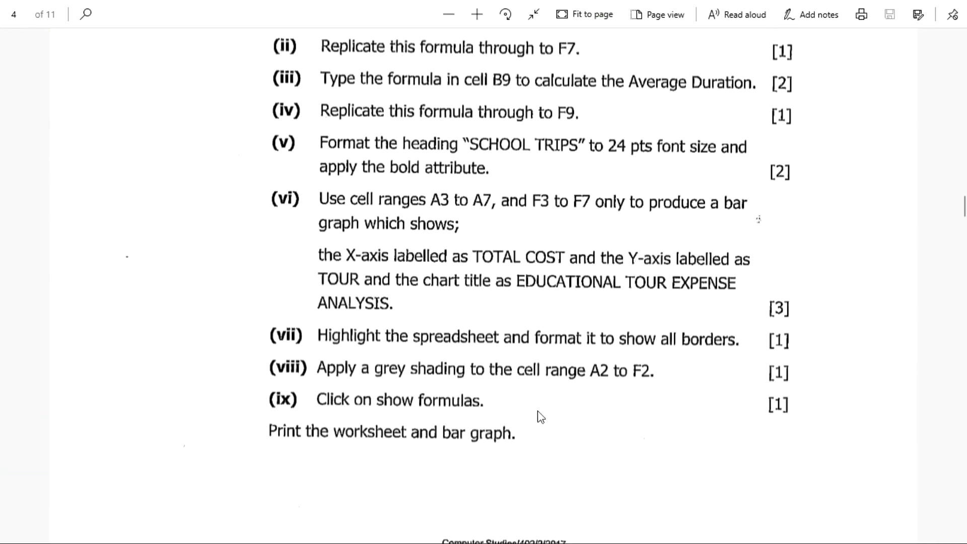
key(alt+Tab)
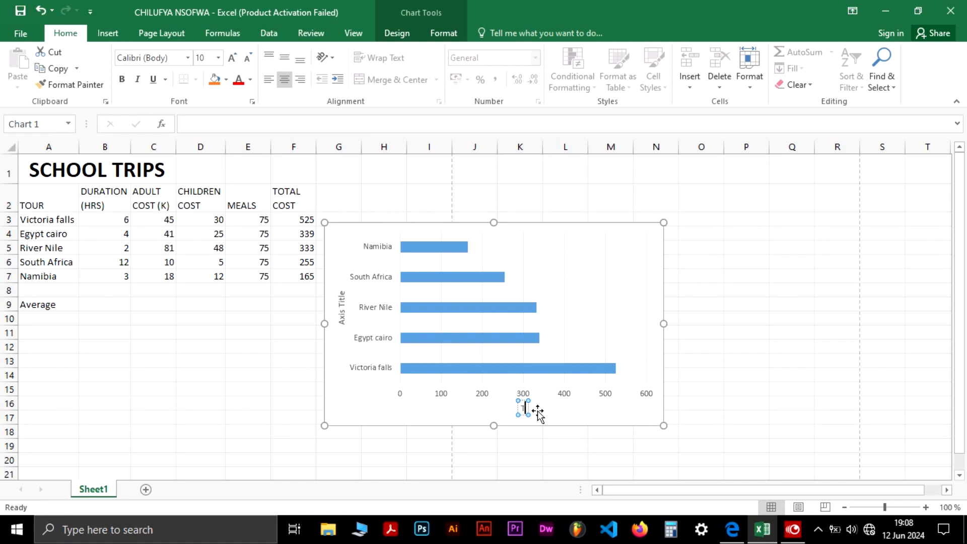
text(OTAL COS)
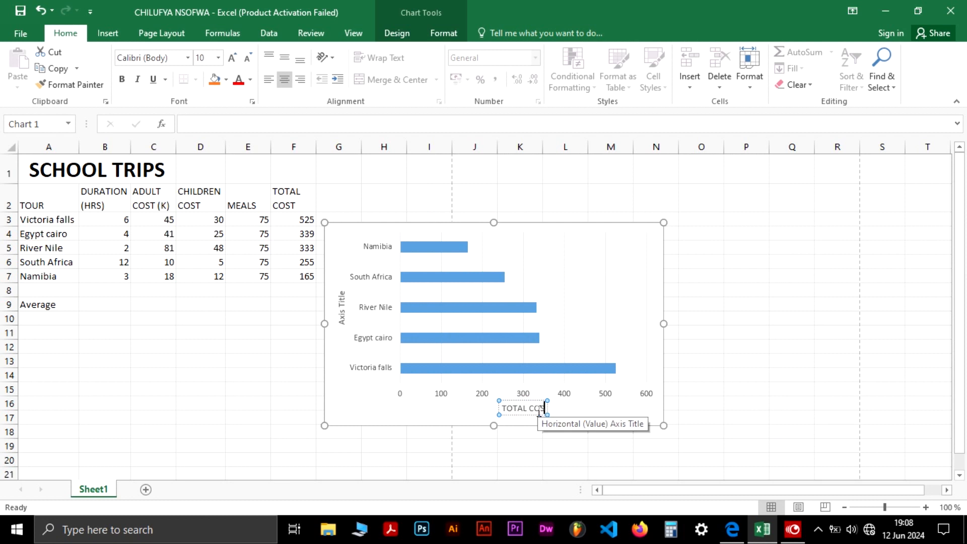
text(T)
click(704, 375)
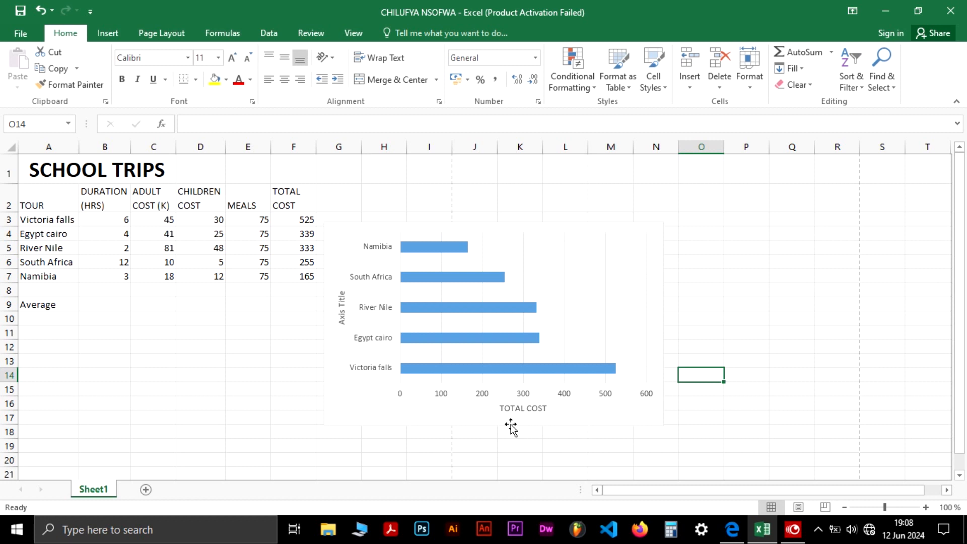
Rename the vertical axis title of the bar chart to TOUR
click(342, 313)
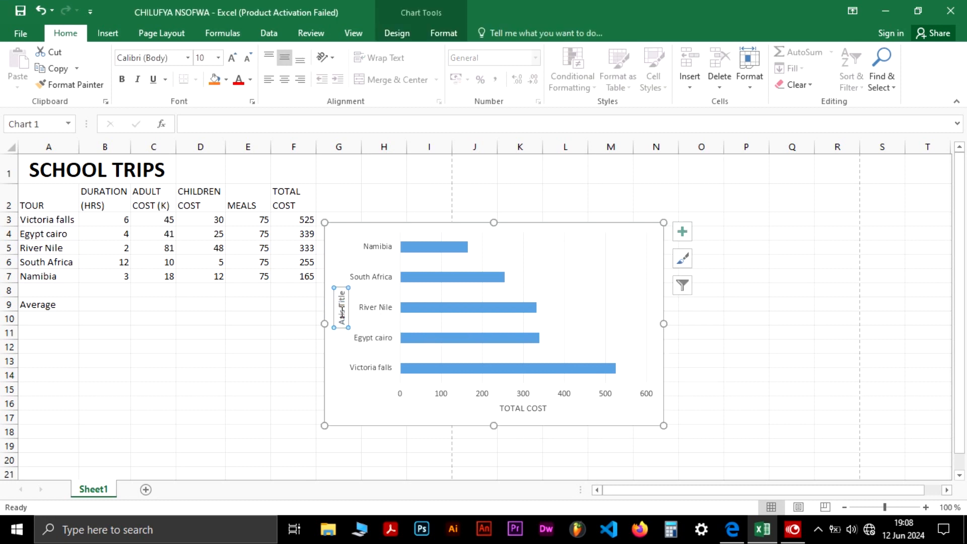
click(343, 311)
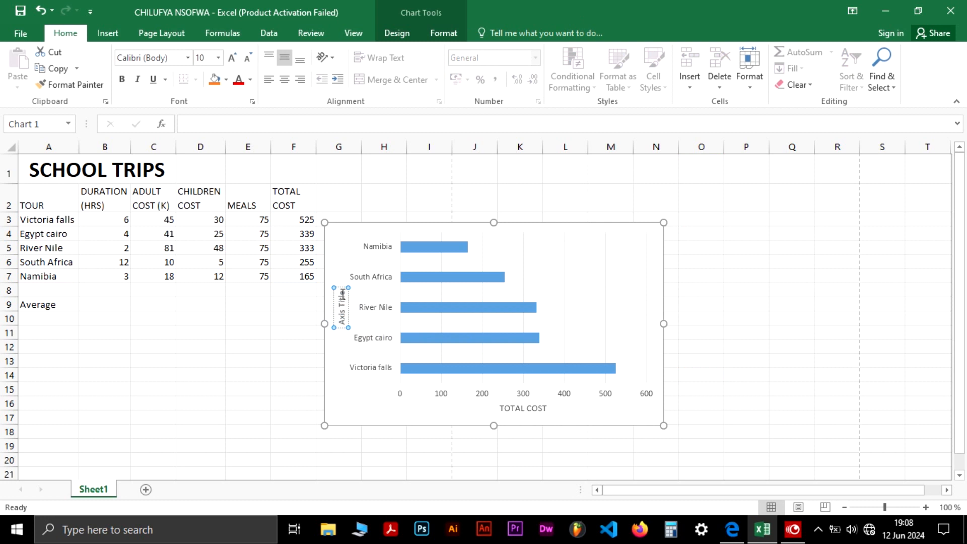
double_click(343, 296)
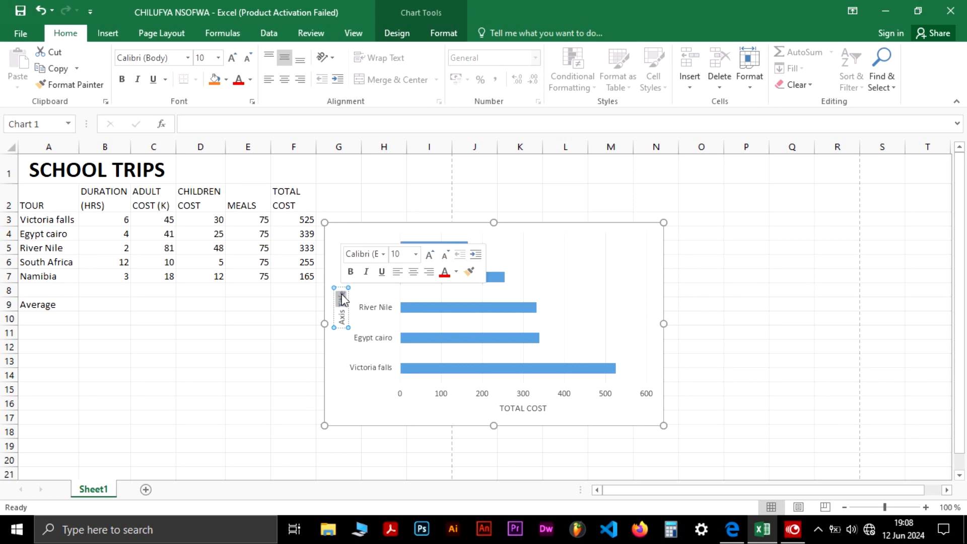
click(341, 291)
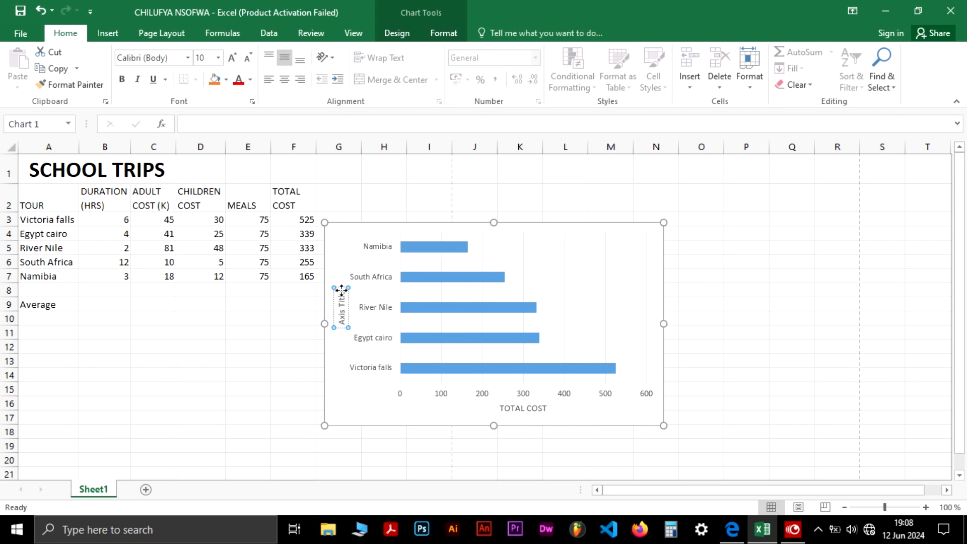
key(BackSpace)
key(BackSpace)
key(BackSpace)
key(BackSpace)
key(BackSpace)
key(BackSpace)
key(BackSpace)
key(BackSpace)
key(BackSpace)
key(BackSpace)
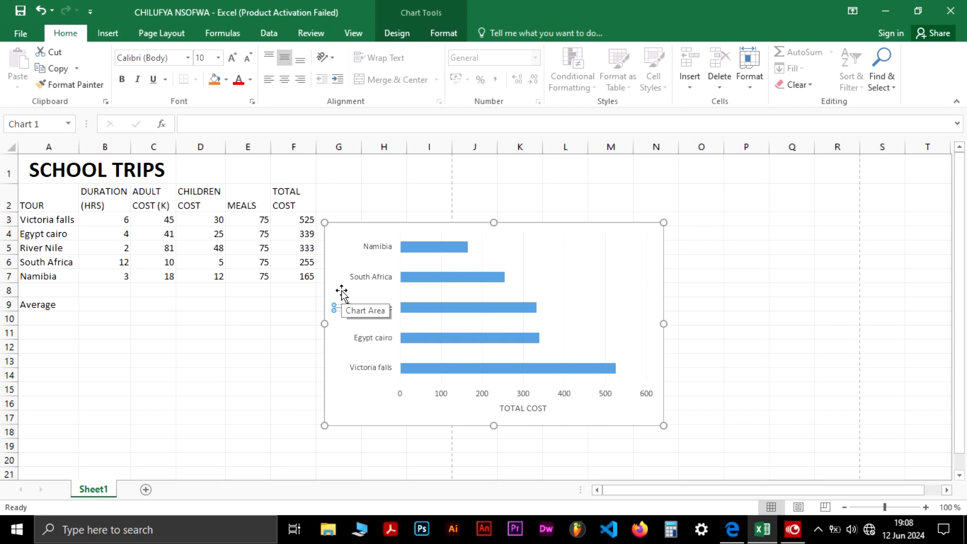
text(TOUR)
click(780, 301)
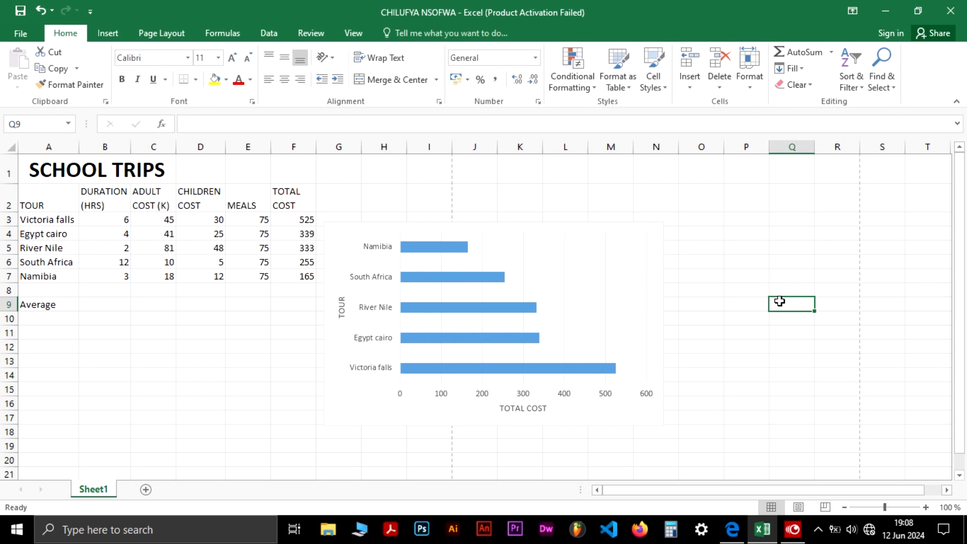
Apply all borders to the worksheet table range A1:F9
key(alt+Tab)
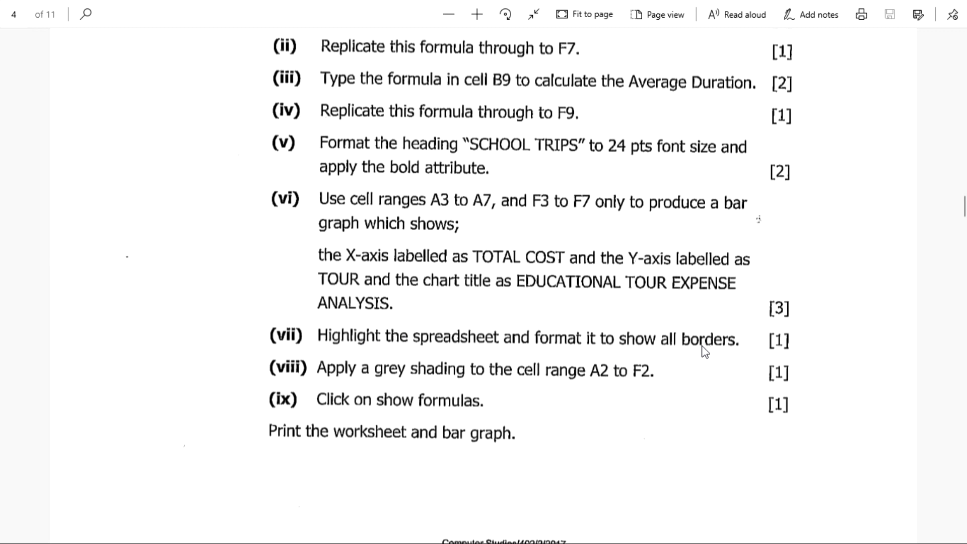
key(alt+Tab)
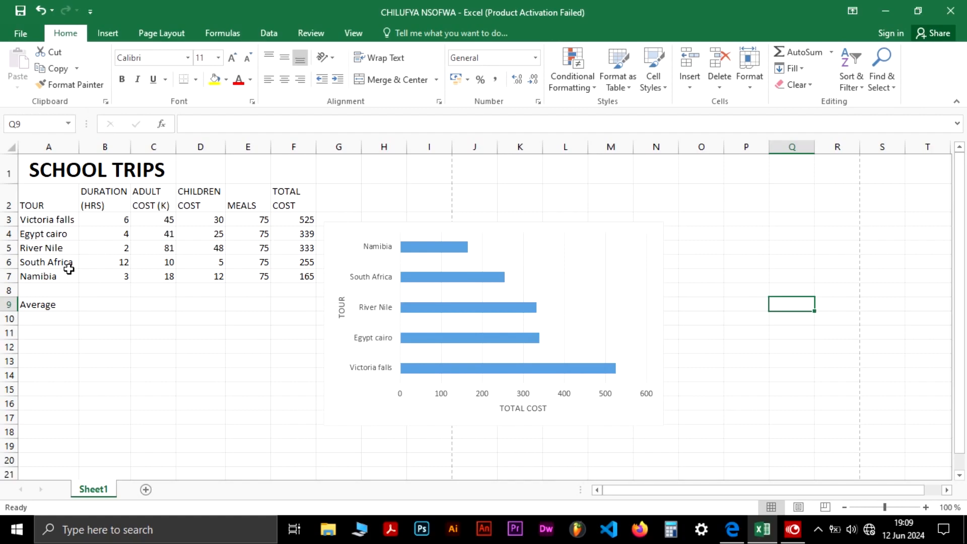
key(alt+Tab)
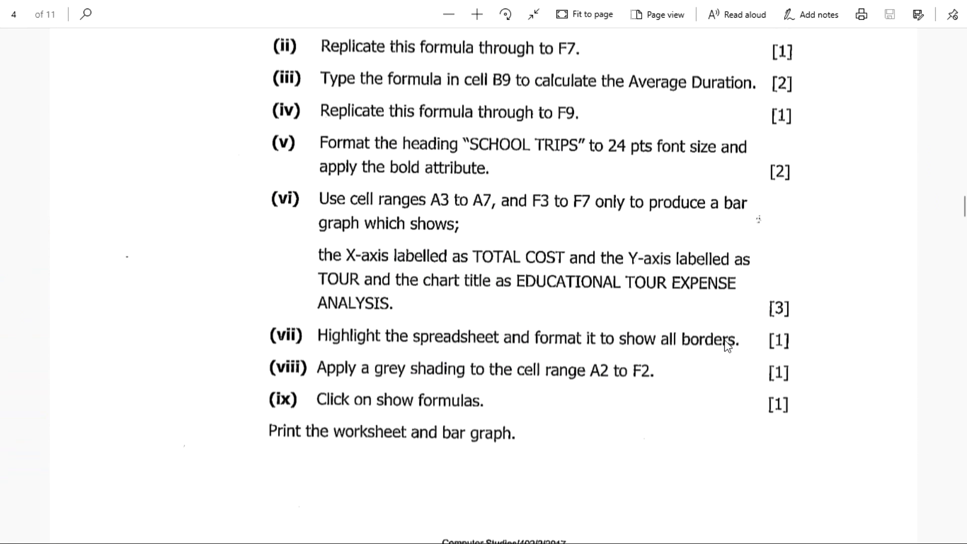
key(alt+Tab)
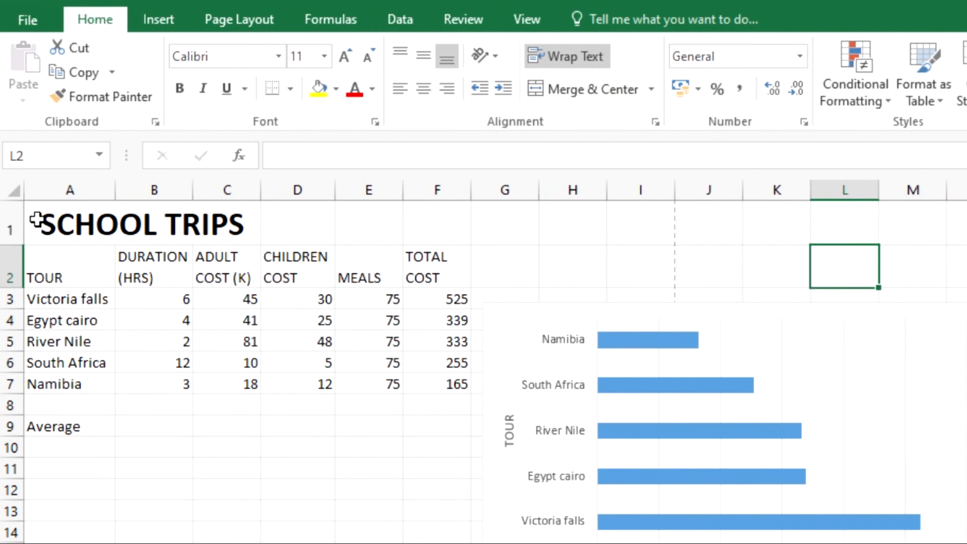
click(34, 211)
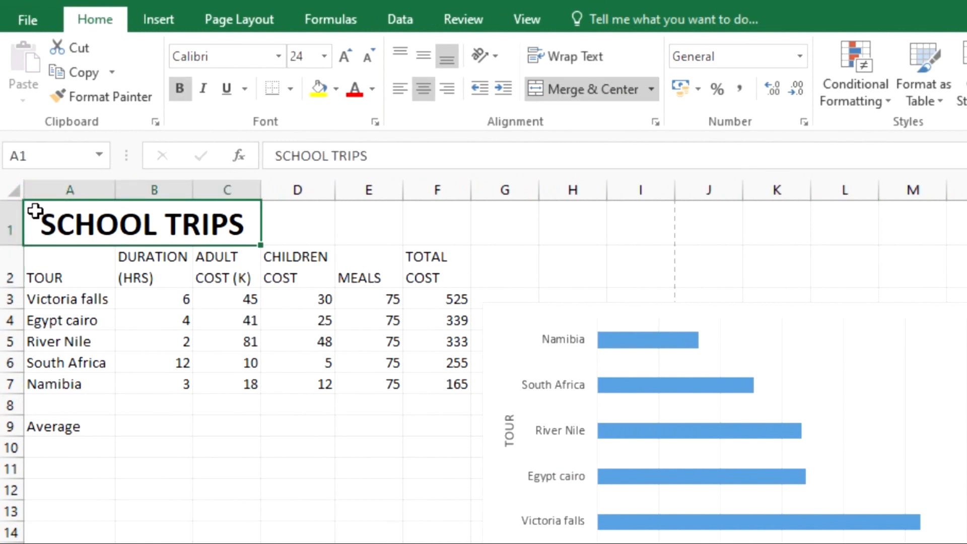
drag(123, 278, 455, 419)
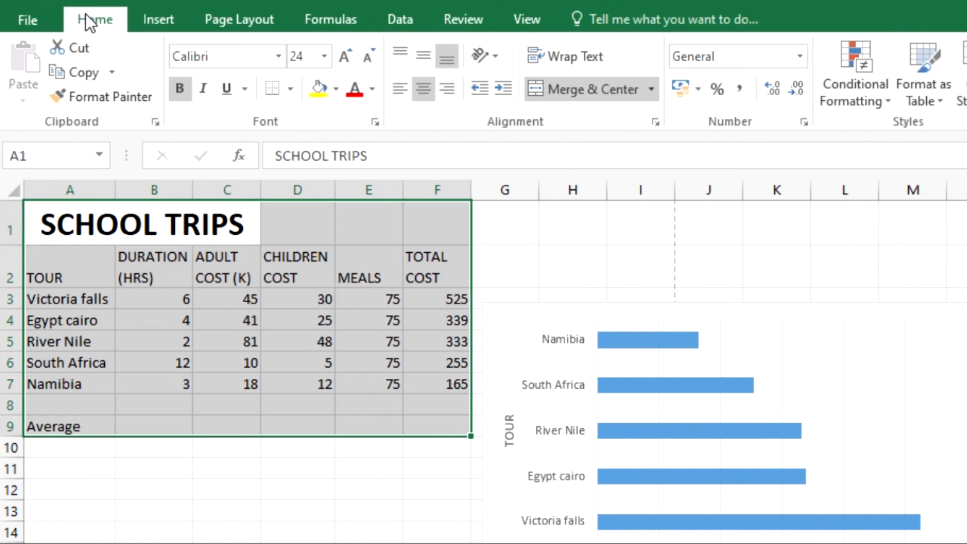
click(288, 89)
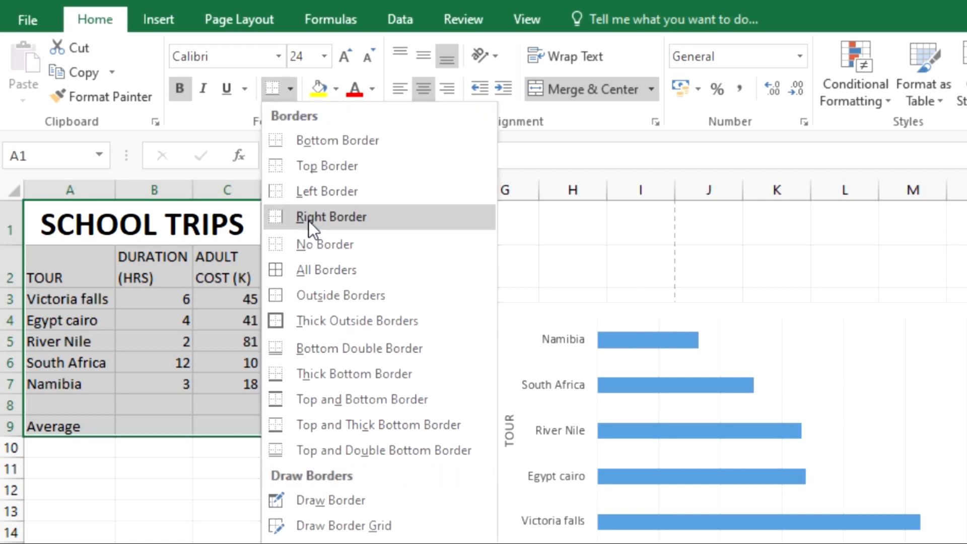
click(312, 271)
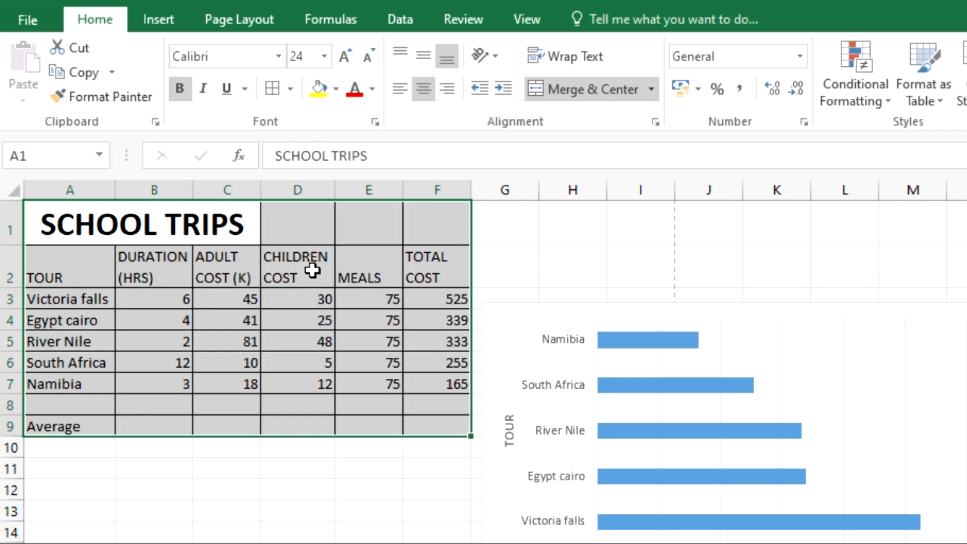
click(566, 254)
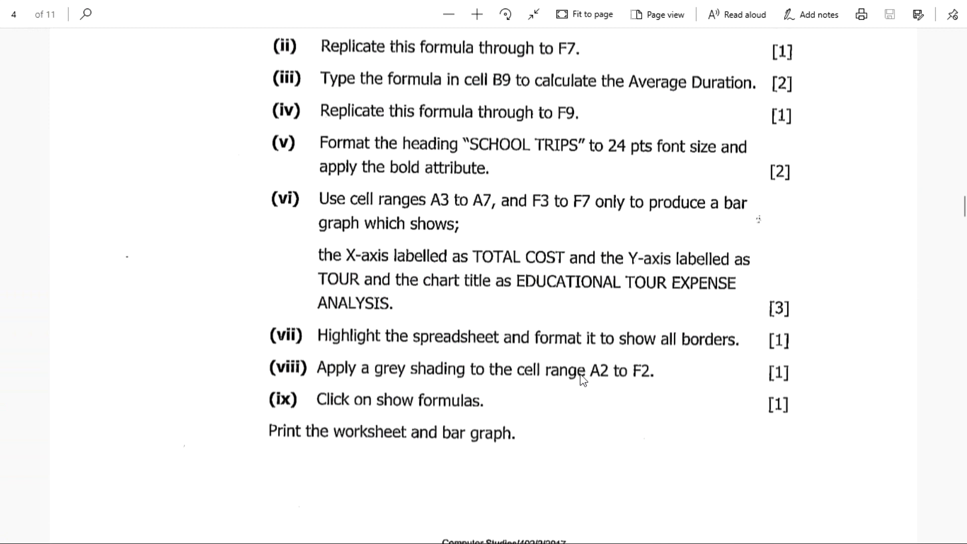
Apply a grey fill shading to the header cells A2 to F2
key(alt+Tab)
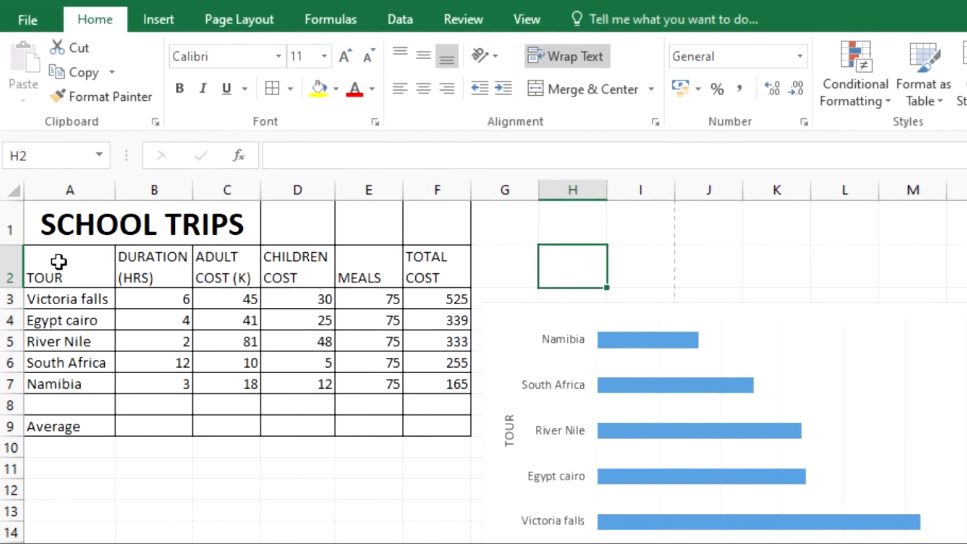
drag(59, 261, 415, 269)
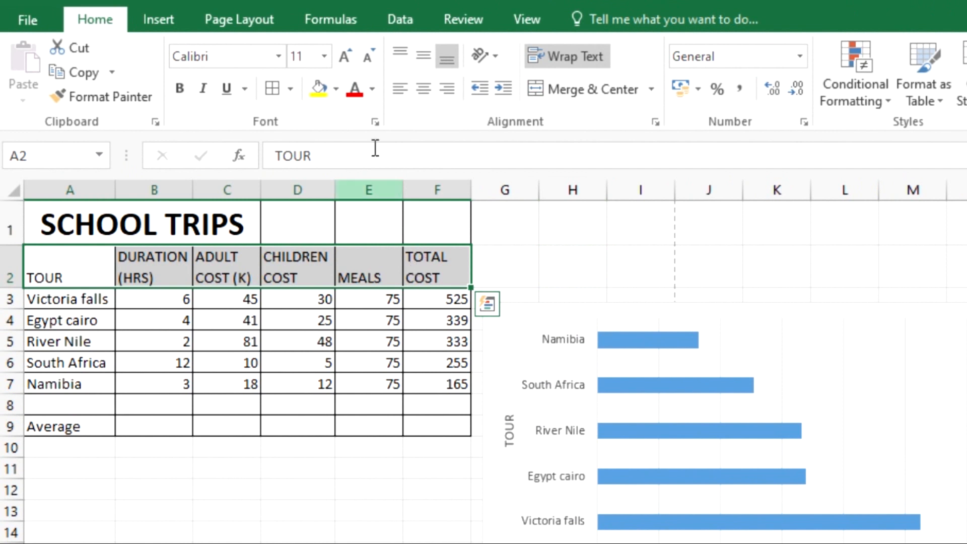
click(335, 91)
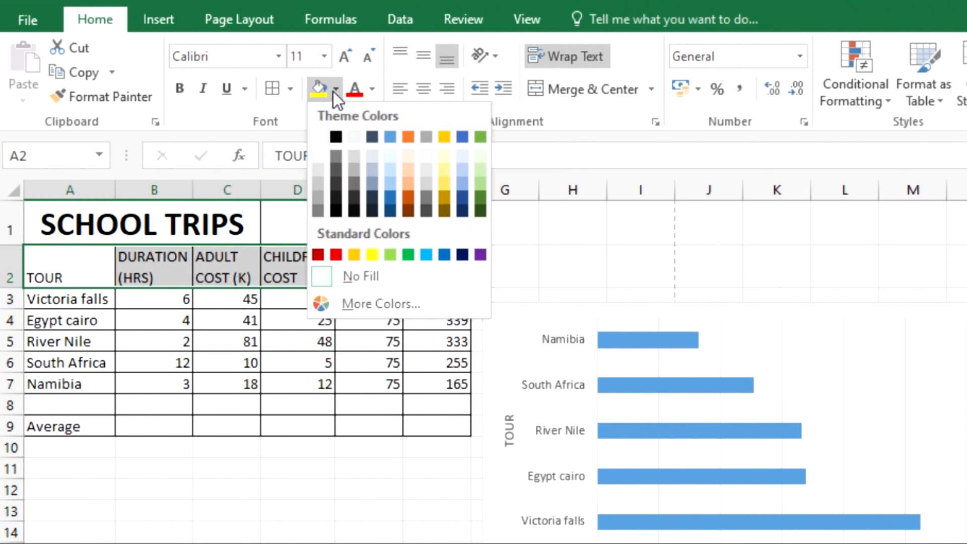
click(353, 171)
click(343, 516)
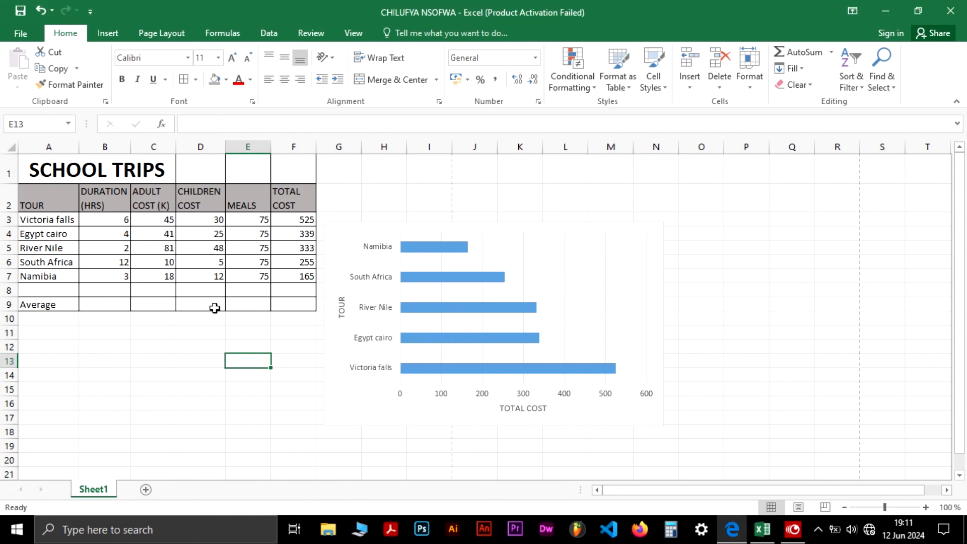
click(7, 34)
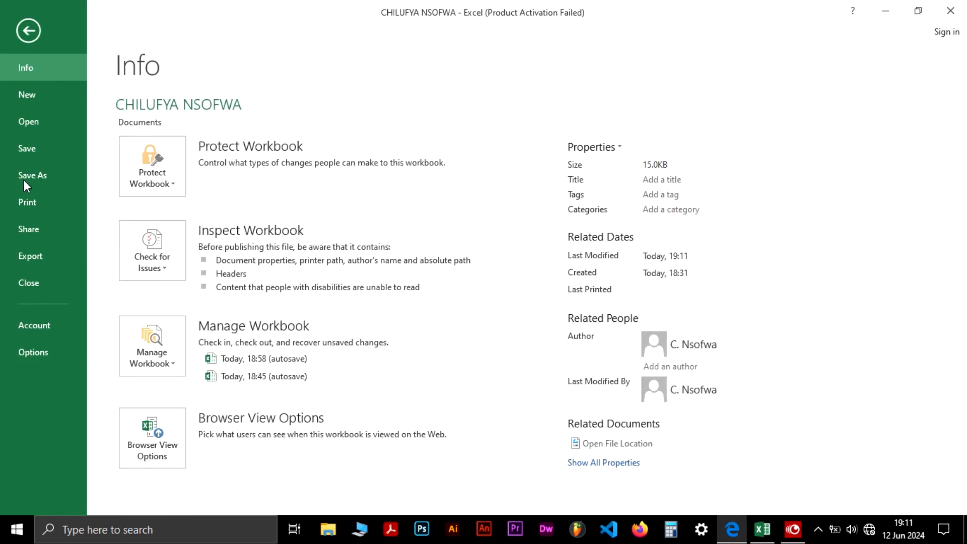
key(Escape)
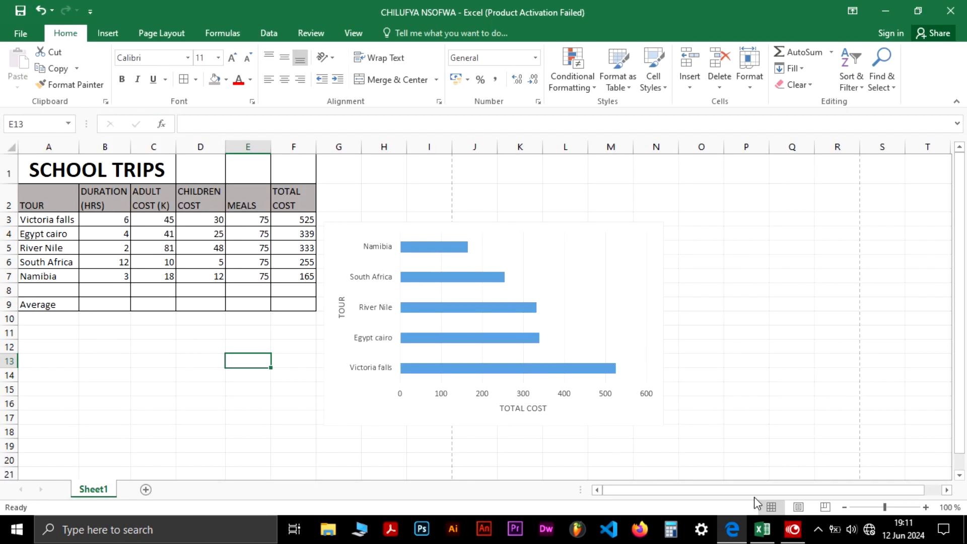
Enter the formula for the average duration in cell B9
click(773, 530)
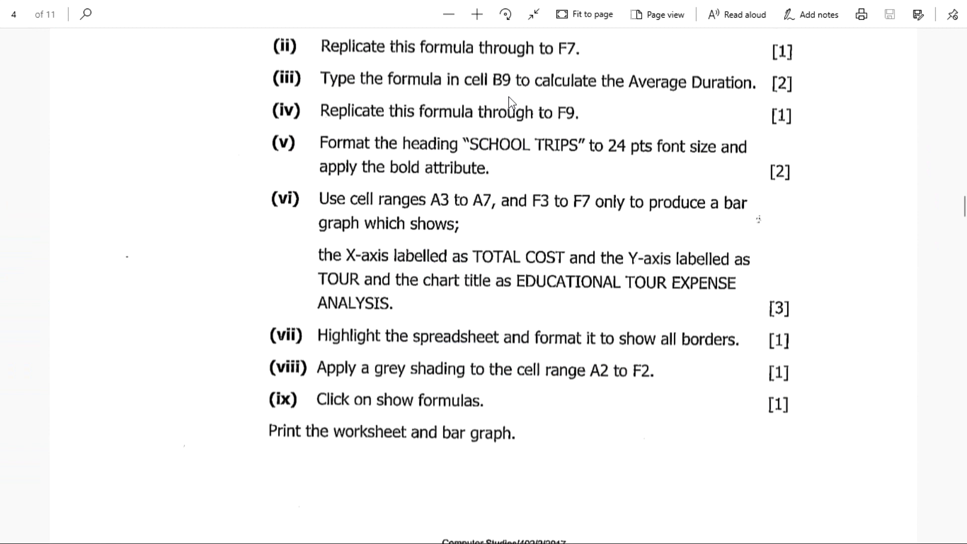
scroll(385, 310, up, 3)
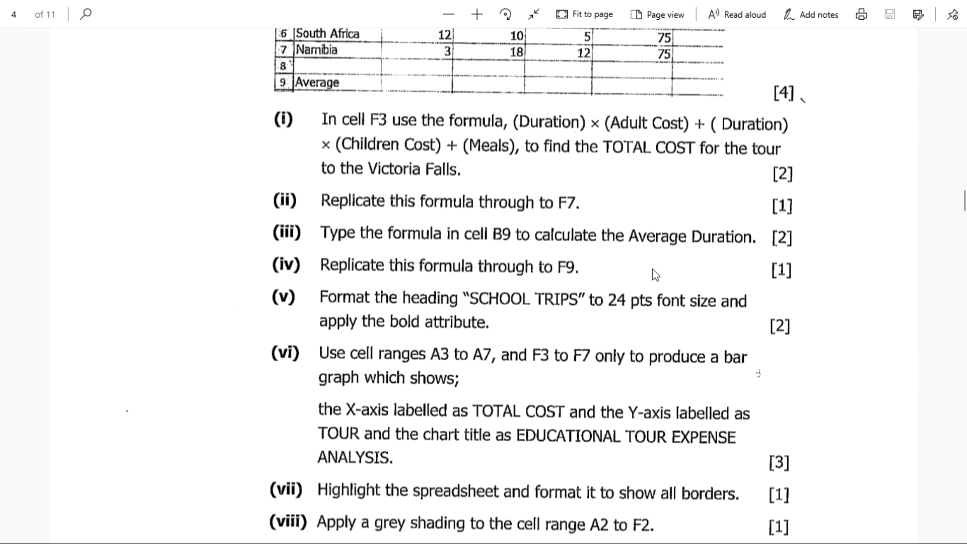
key(alt+Tab)
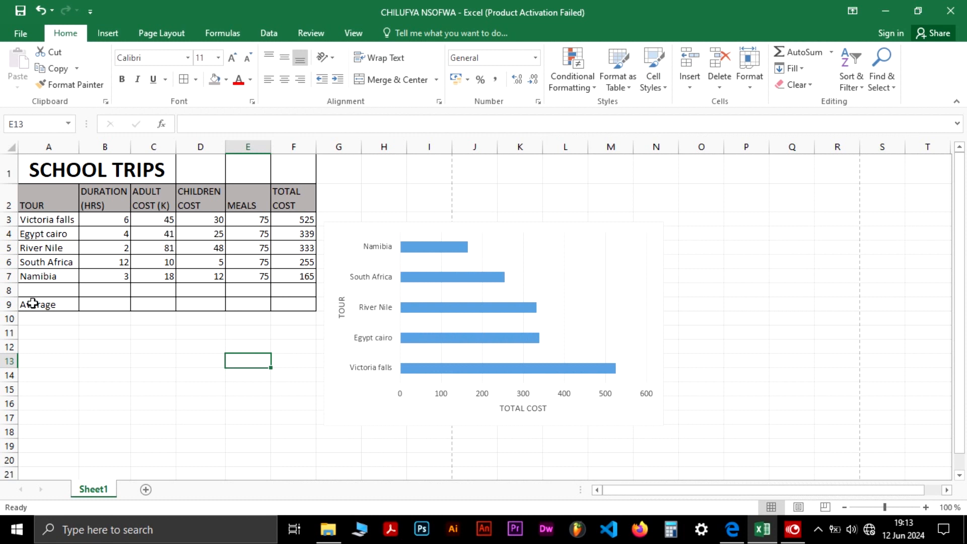
click(98, 301)
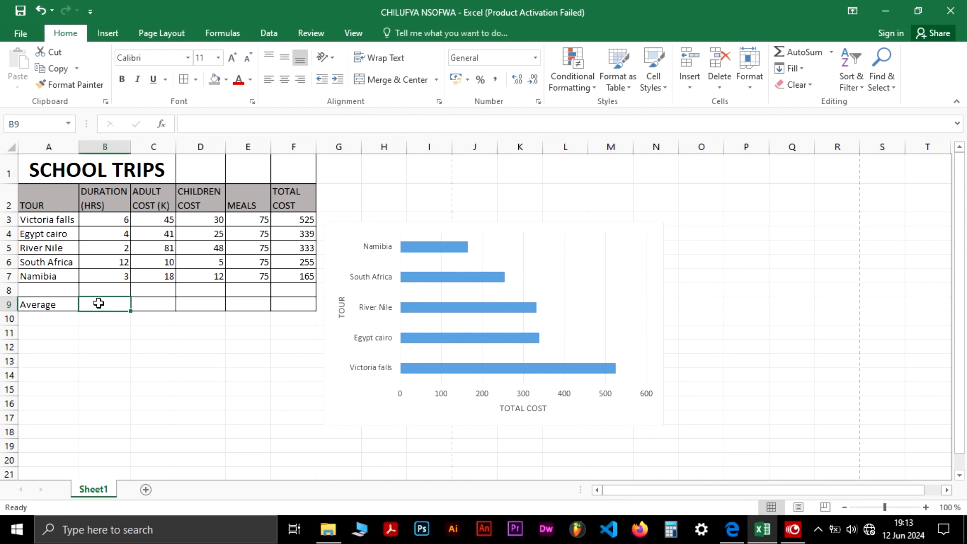
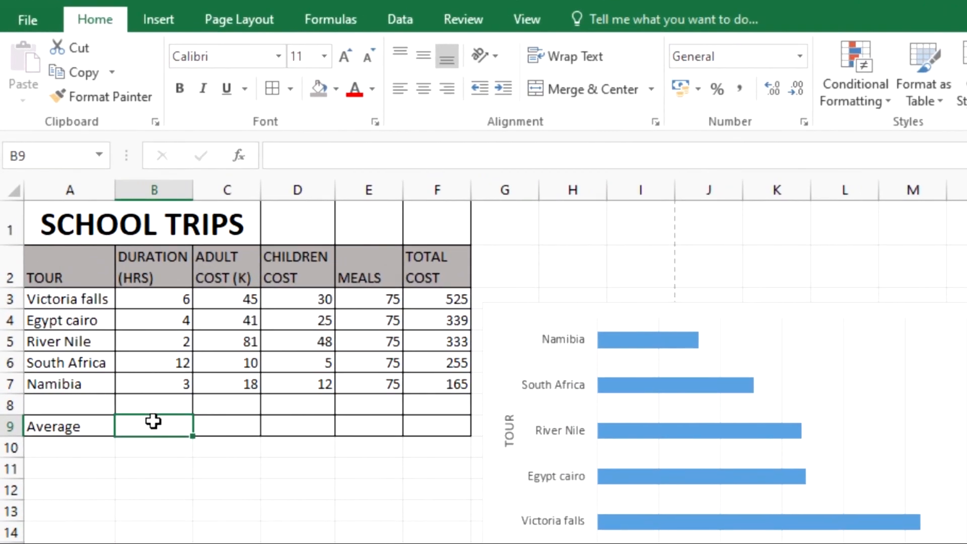
Enter an AVERAGE formula over B3:B7 in cell B9 and undo it
text(=)
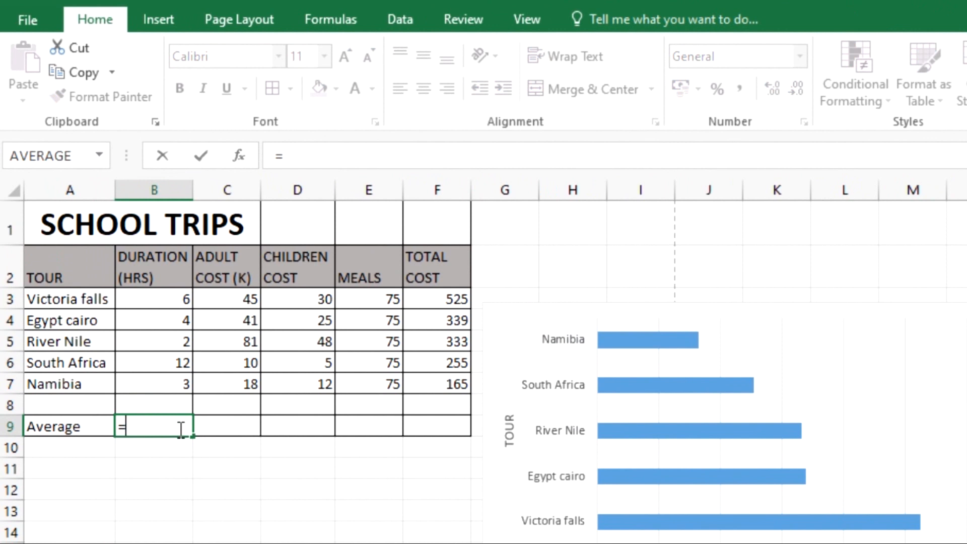
text(A)
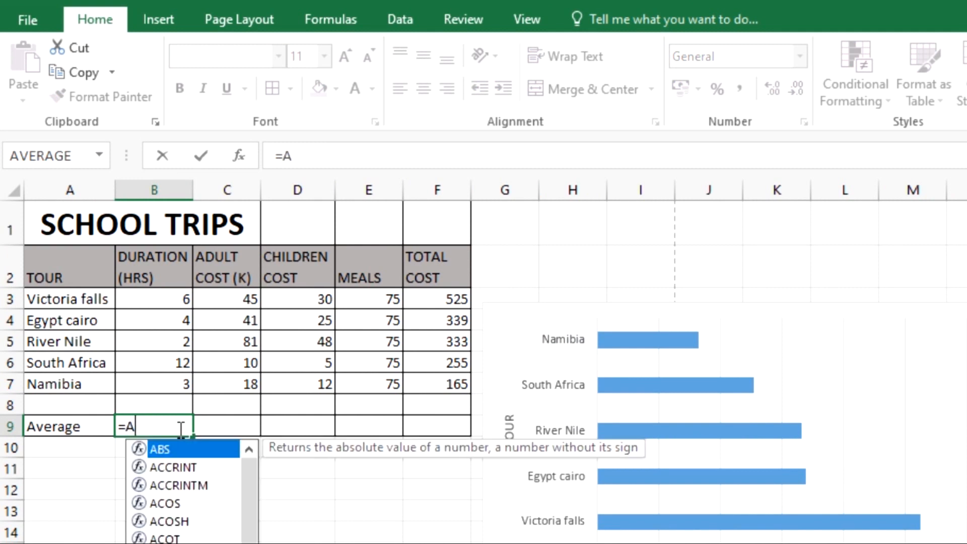
text(V)
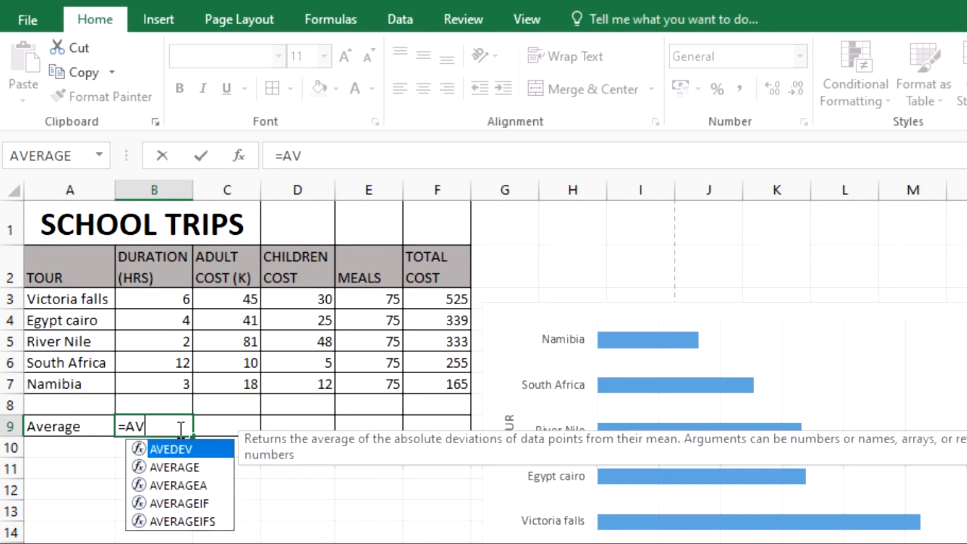
text(ER)
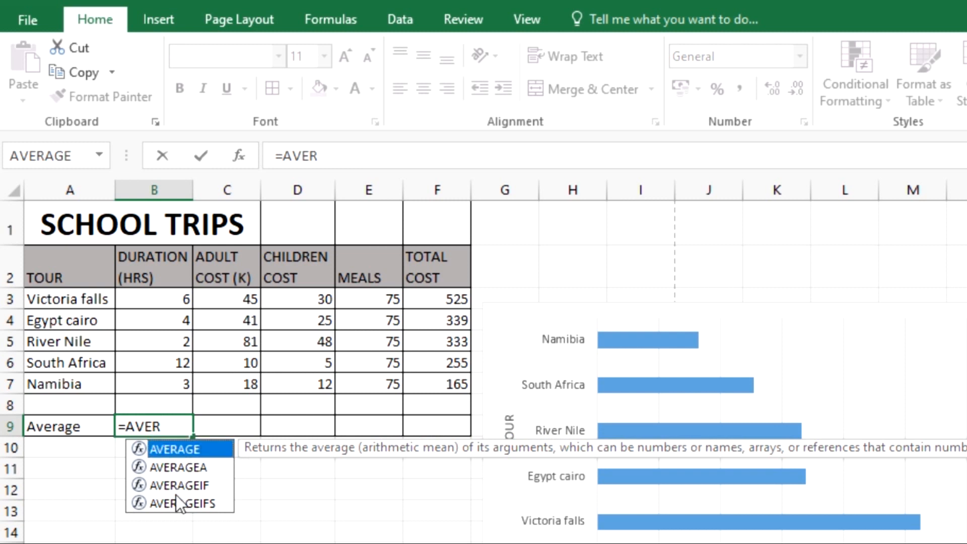
key(Tab)
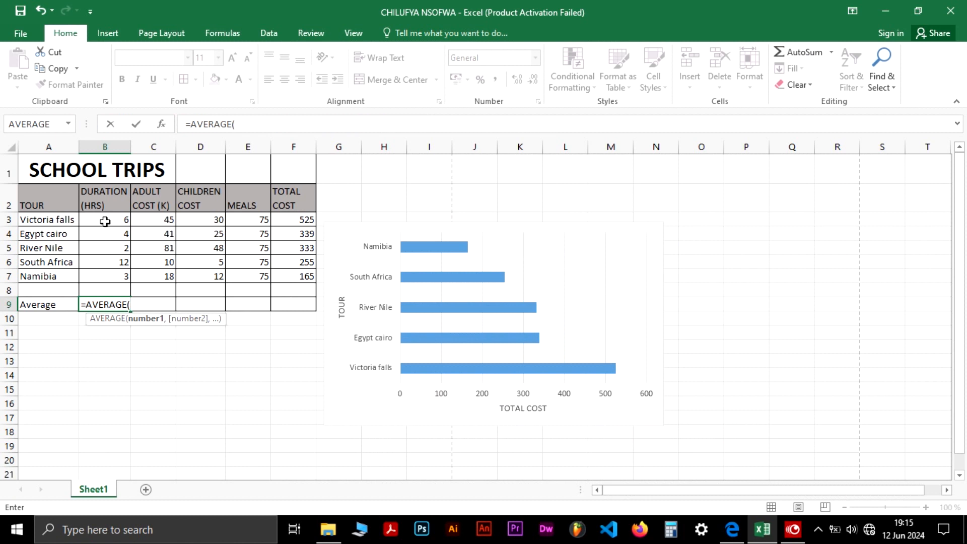
drag(105, 222, 108, 277)
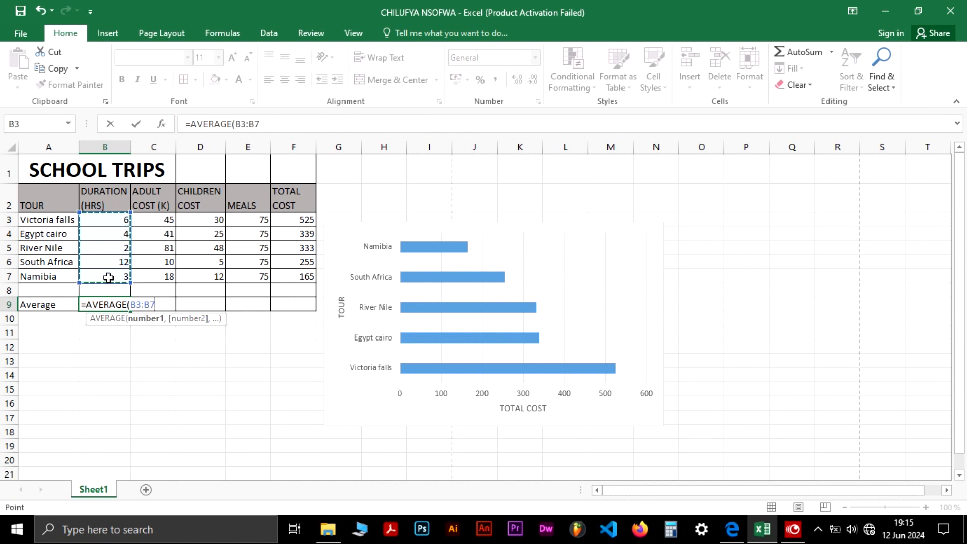
key(Return)
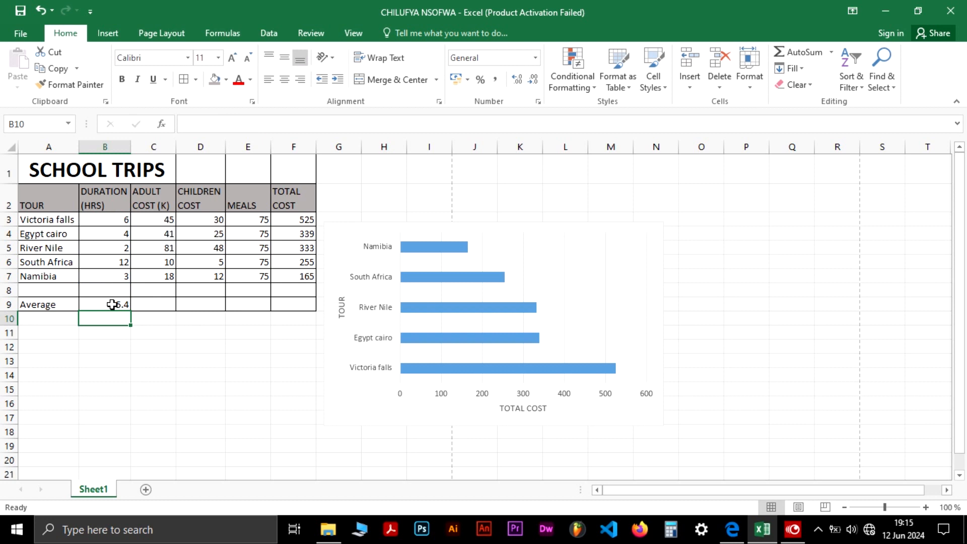
key(ctrl+z)
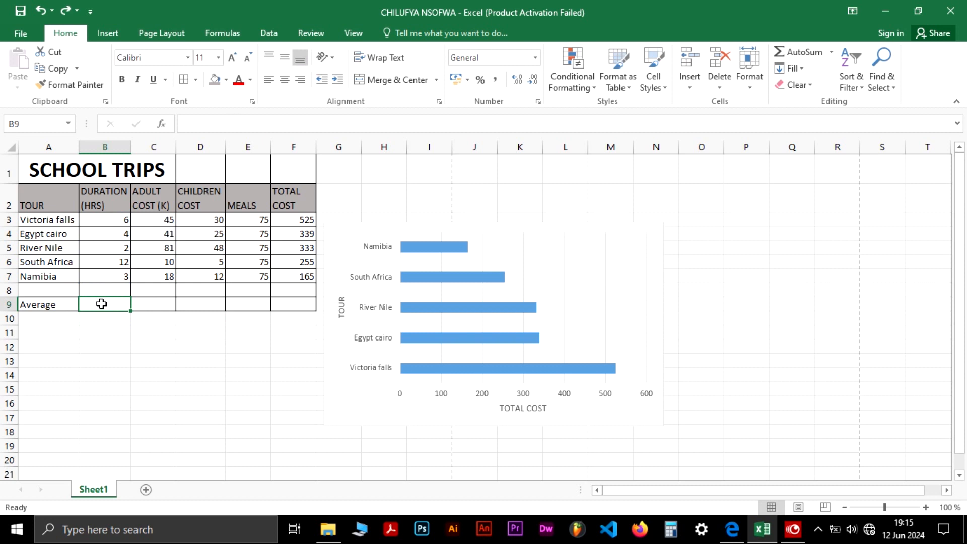
Type the formula =AVERAGE(B3:B7) in cell B9 to calculate the average duration
text(=)
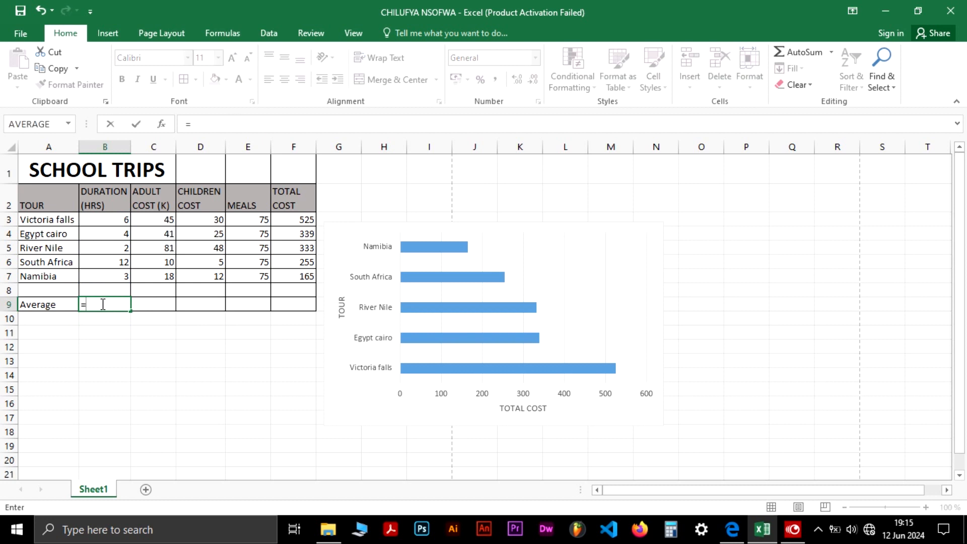
text(AVER)
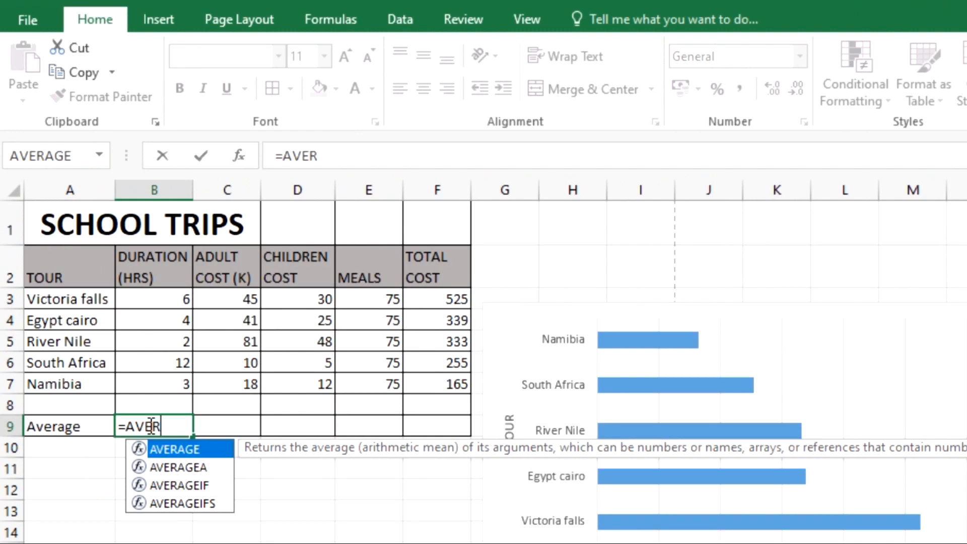
text(AGE)
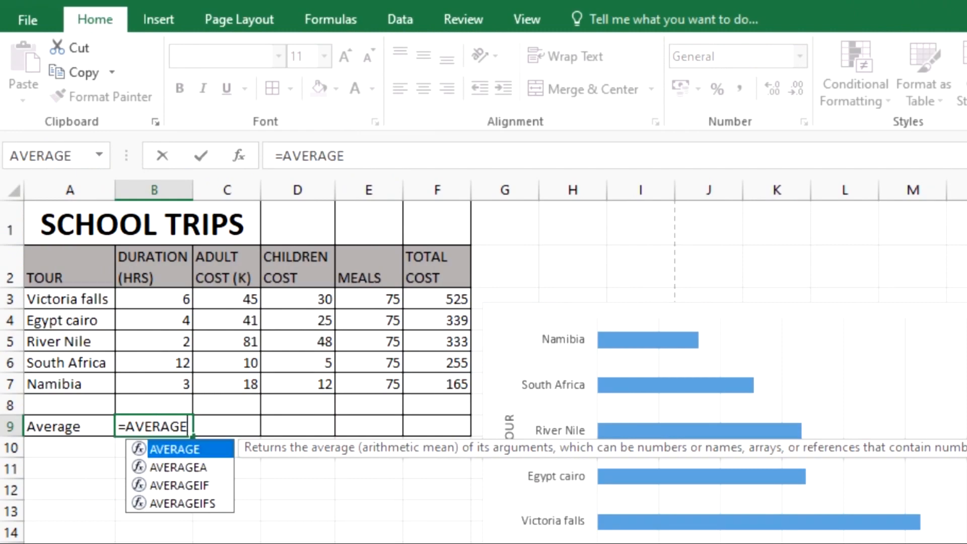
click(359, 156)
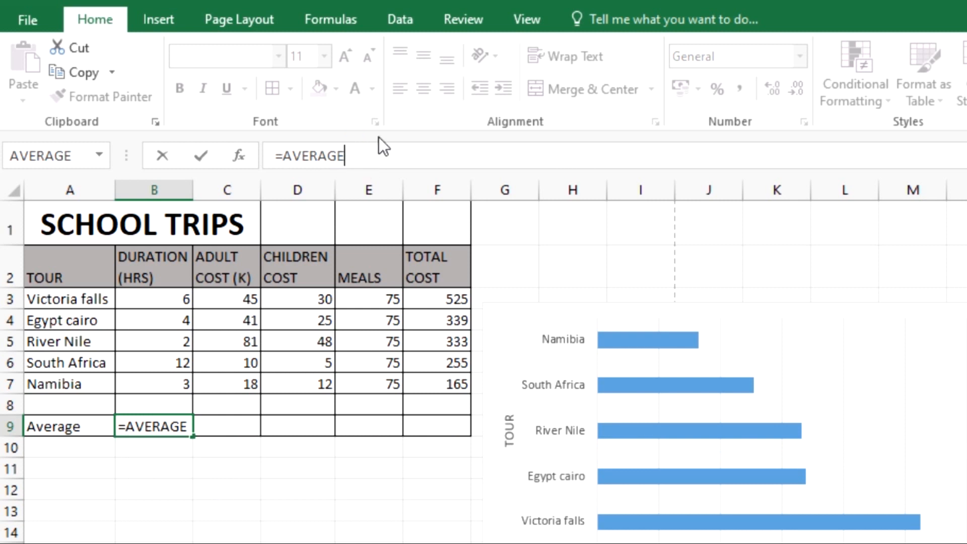
text(9)
key(BackSpace)
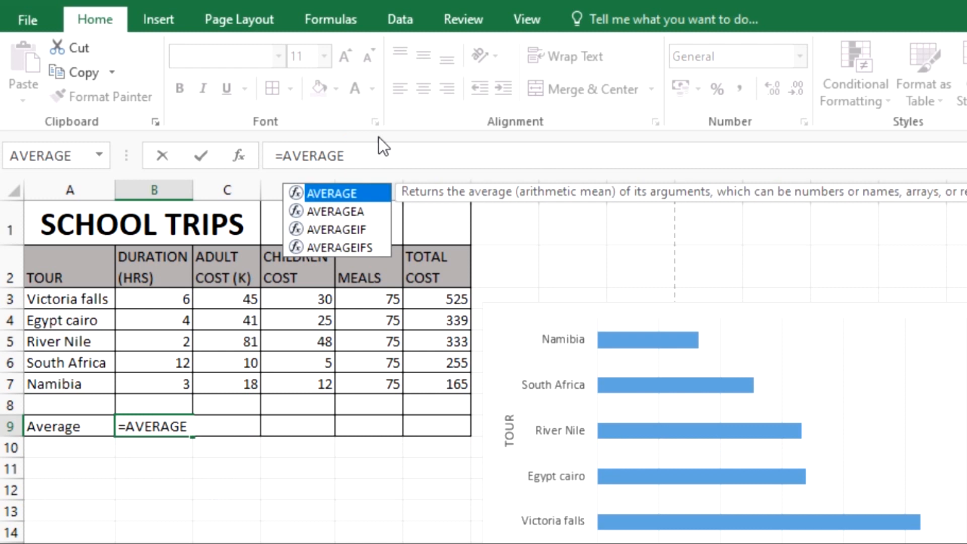
text(()
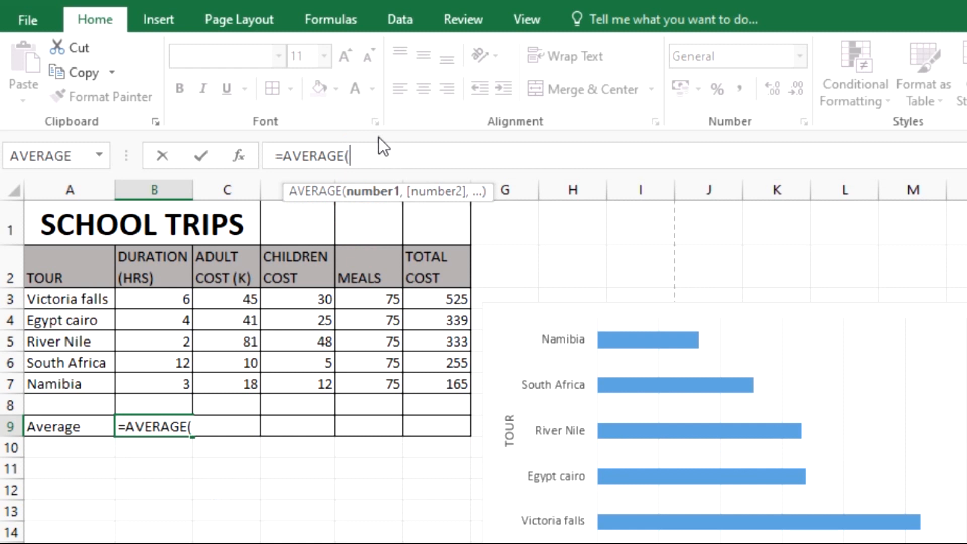
text())
click(349, 156)
text(B3)
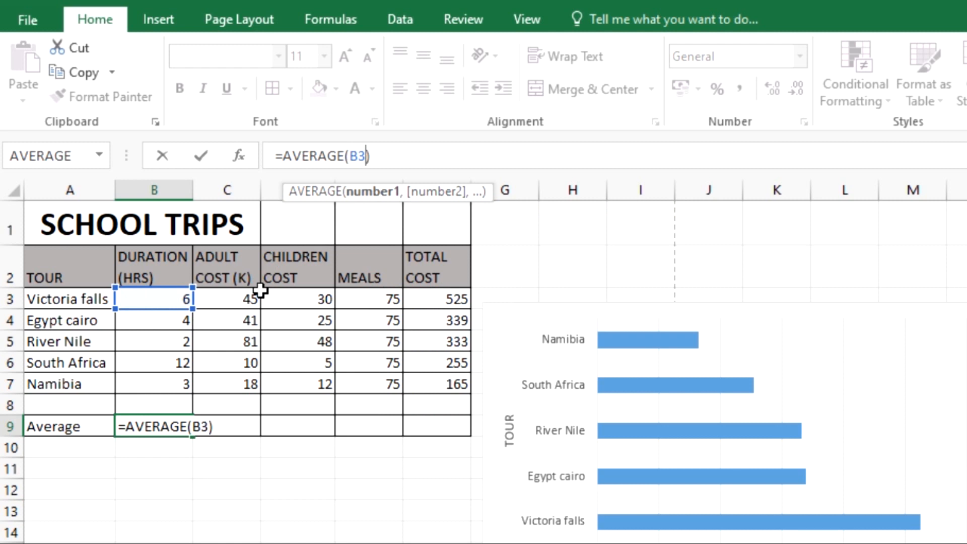
text(:)
text(B7)
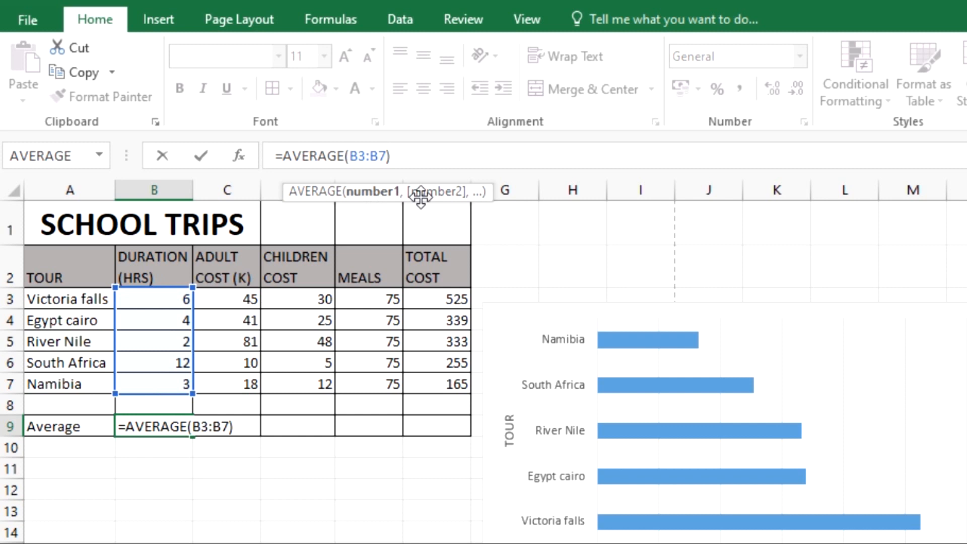
key(Return)
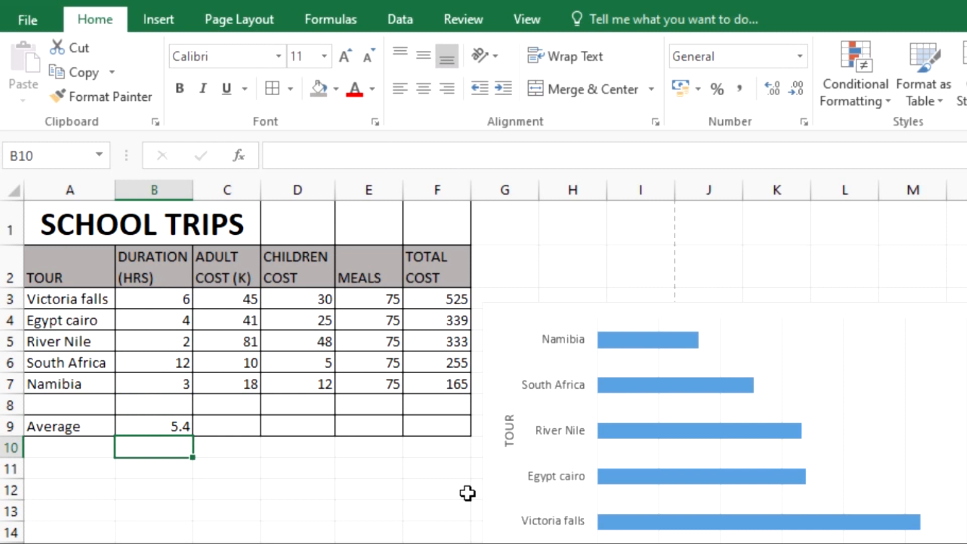
Switch to the exam question paper and read through the remaining task list
click(382, 510)
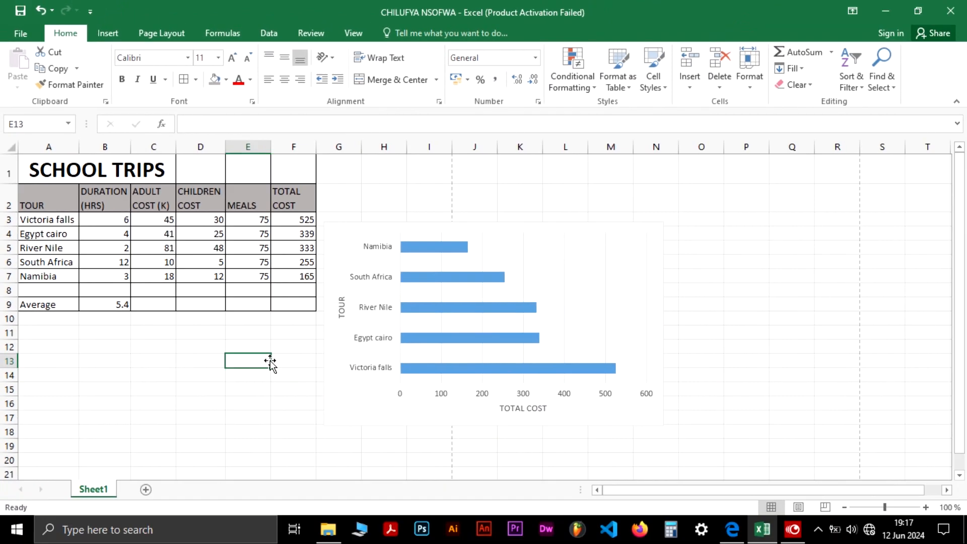
key(super+Tab)
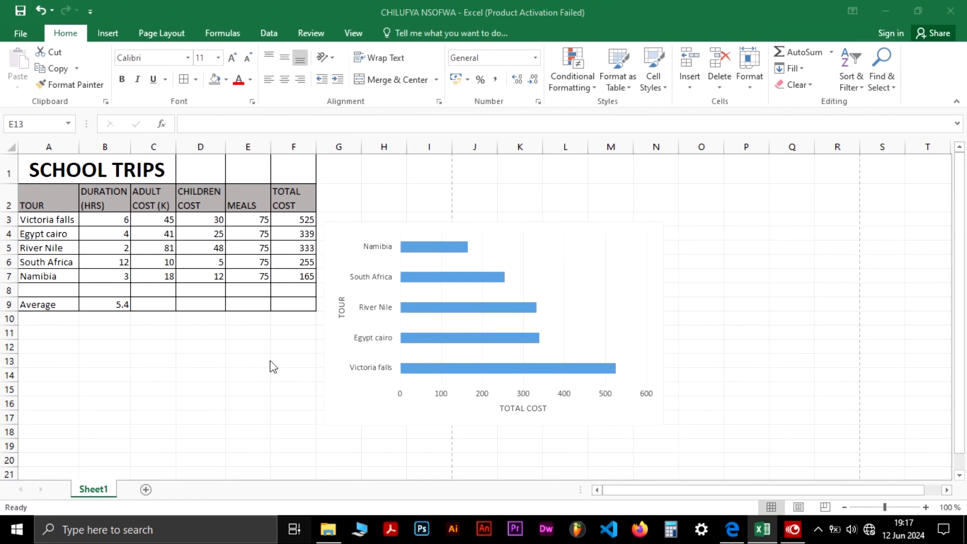
key(alt+Tab)
key(alt+Tab)
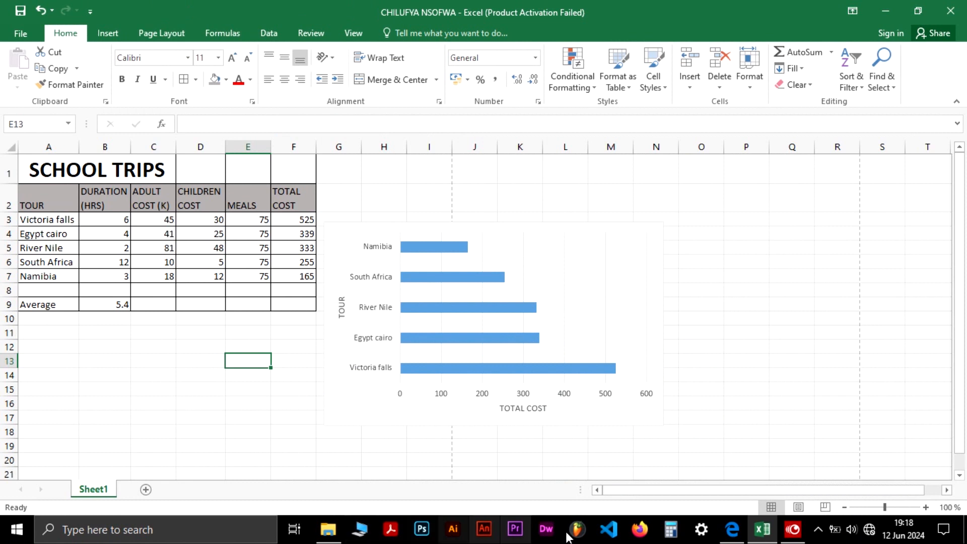
click(726, 528)
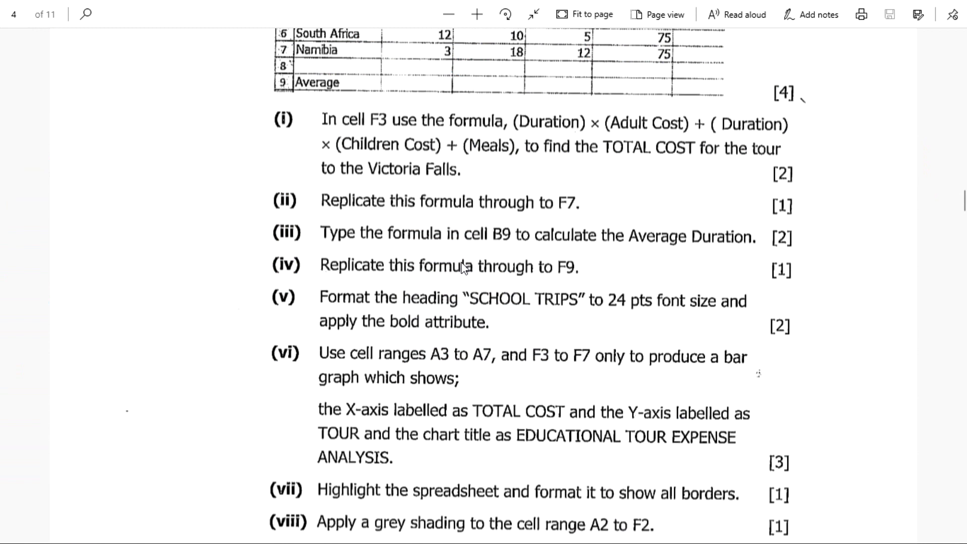
scroll(461, 267, down, 8)
scroll(460, 268, up, 5)
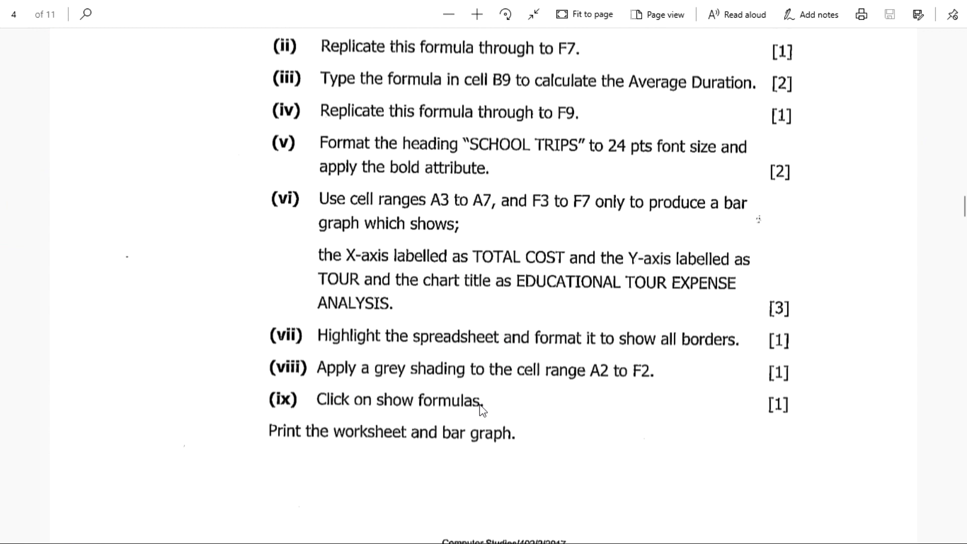
key(alt+Tab)
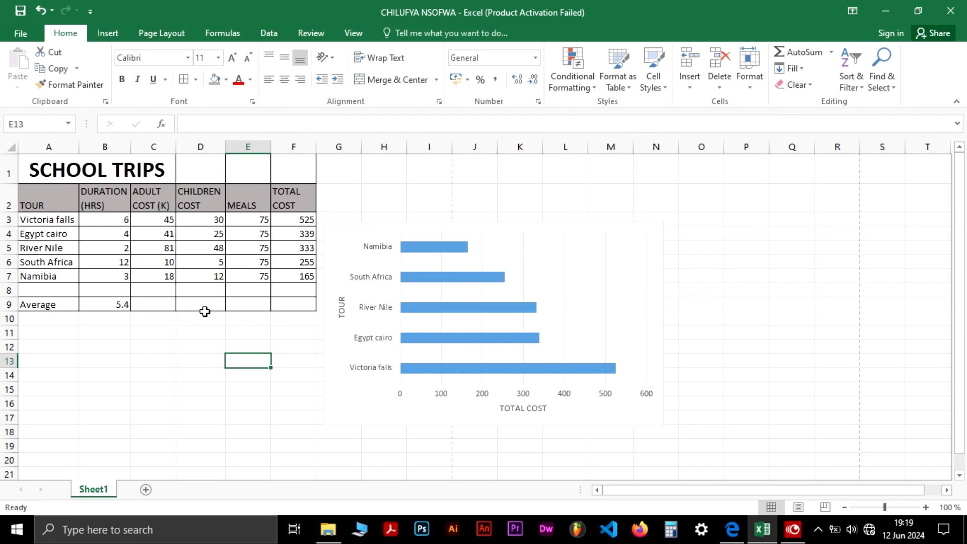
key(alt+Tab)
scroll(353, 256, up, 3)
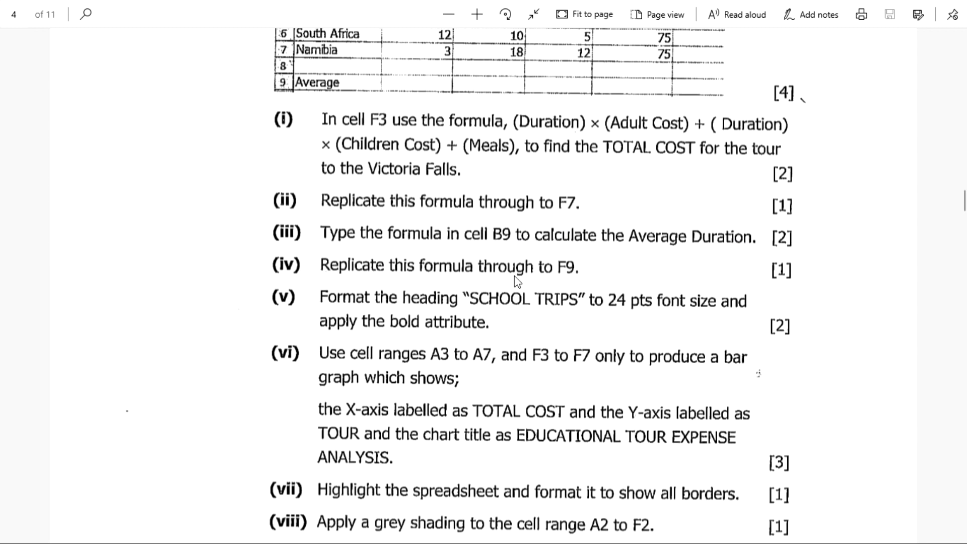
key(alt+Tab)
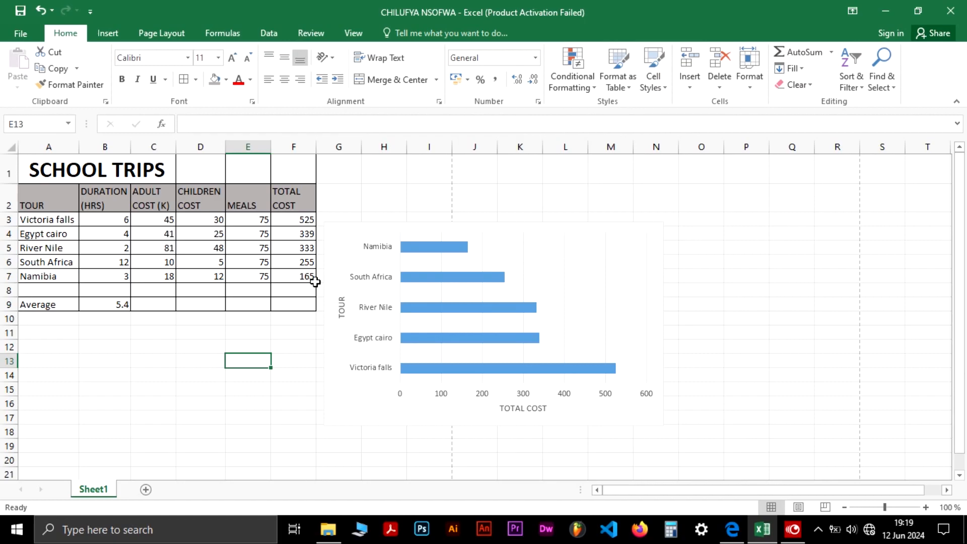
Replicate the average formula from B9 across through F9
click(113, 307)
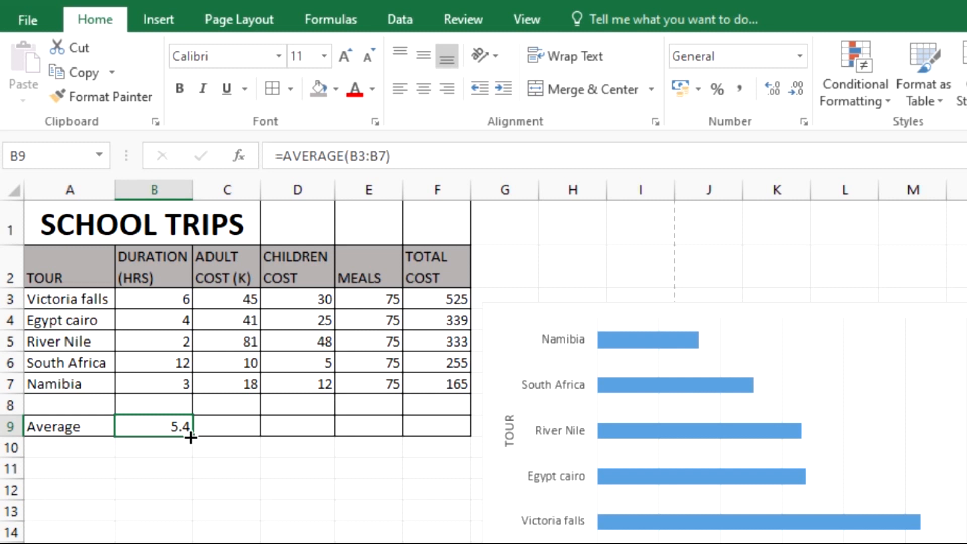
drag(191, 437, 443, 451)
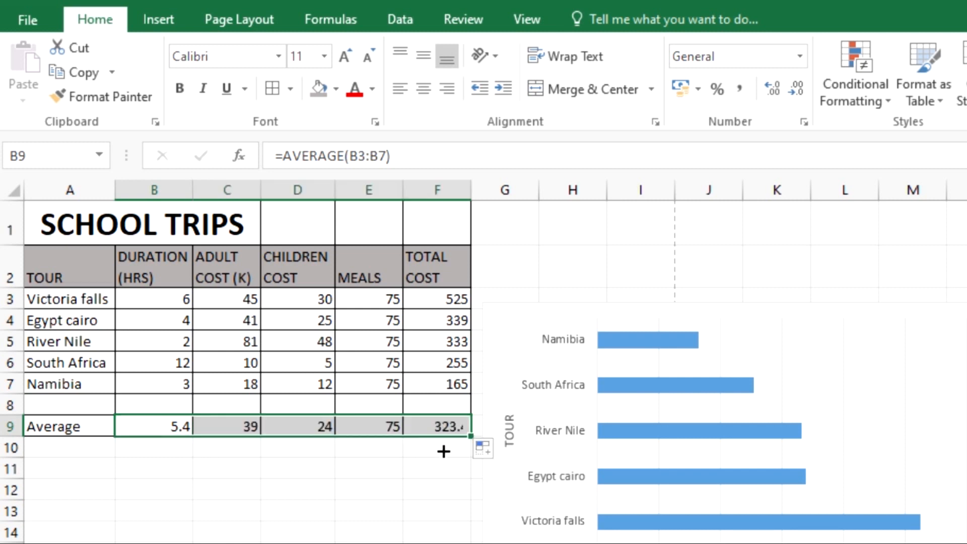
click(301, 495)
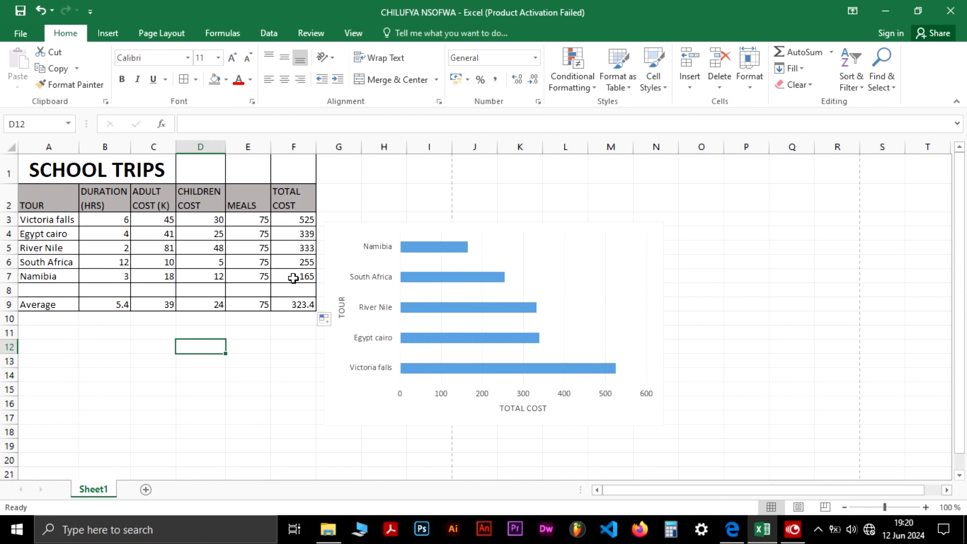
Check the question paper again for the next task to complete
click(269, 343)
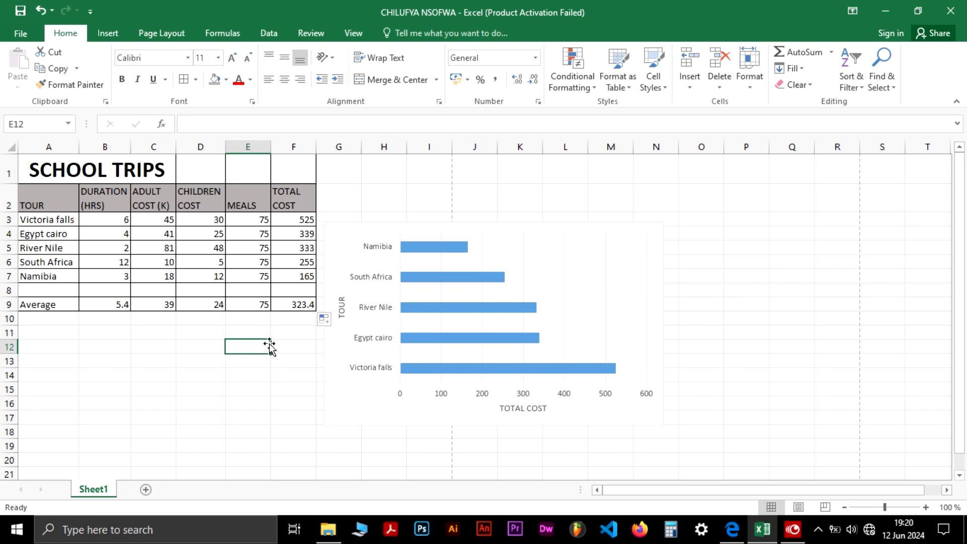
key(alt+Tab)
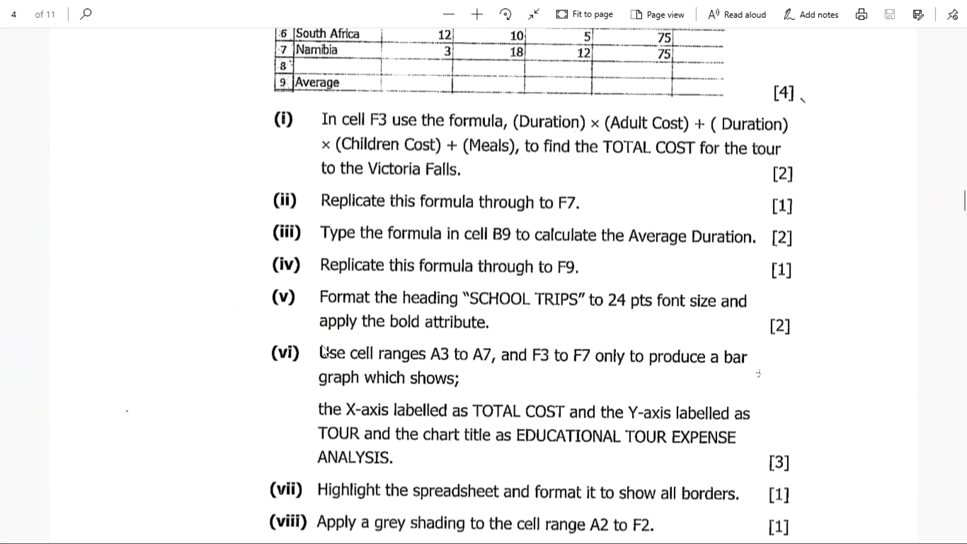
scroll(342, 386, down, 3)
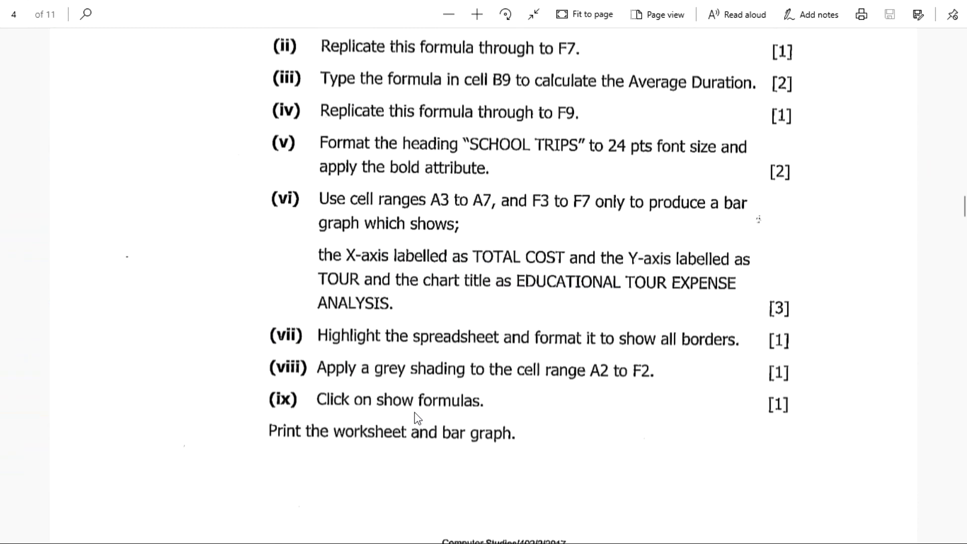
key(alt+Tab)
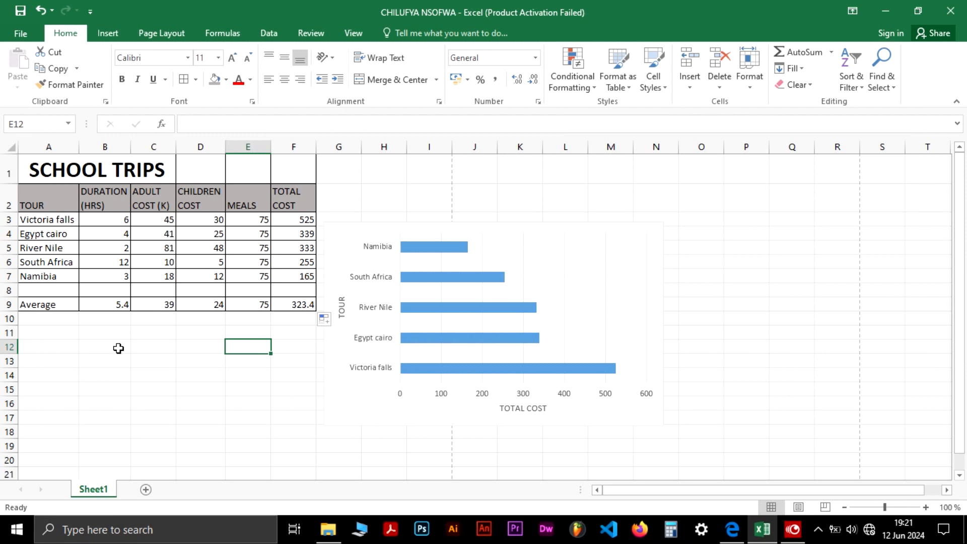
Turn on Show Formulas so the worksheet displays its formulas
click(151, 305)
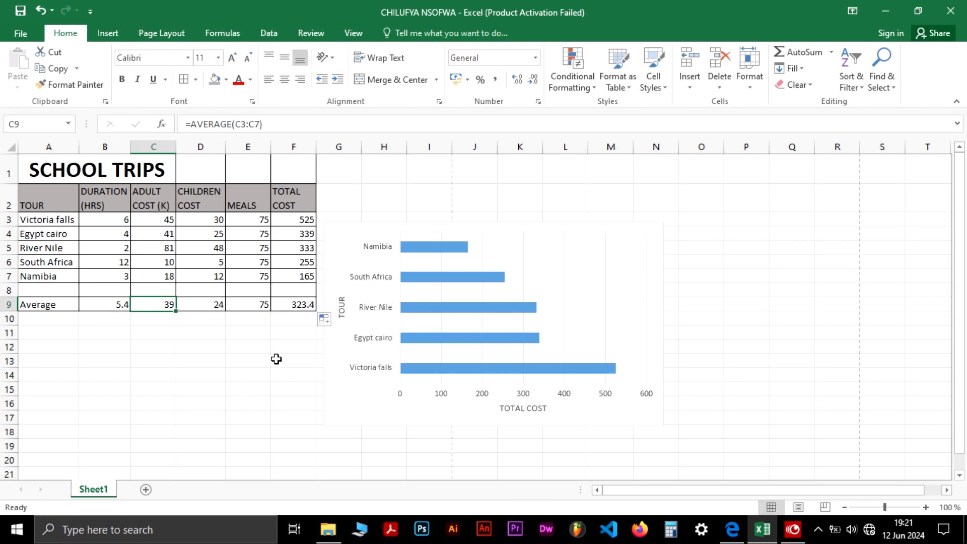
click(212, 34)
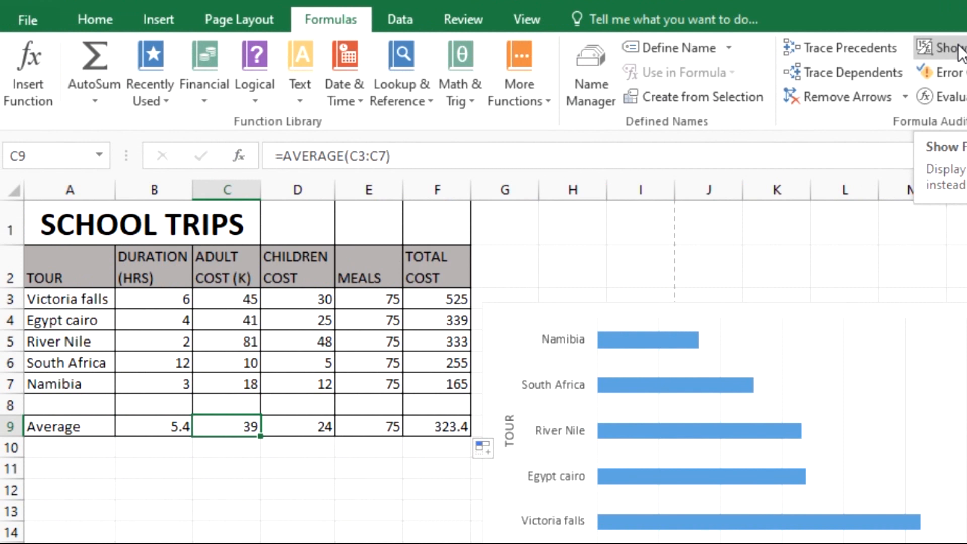
click(958, 46)
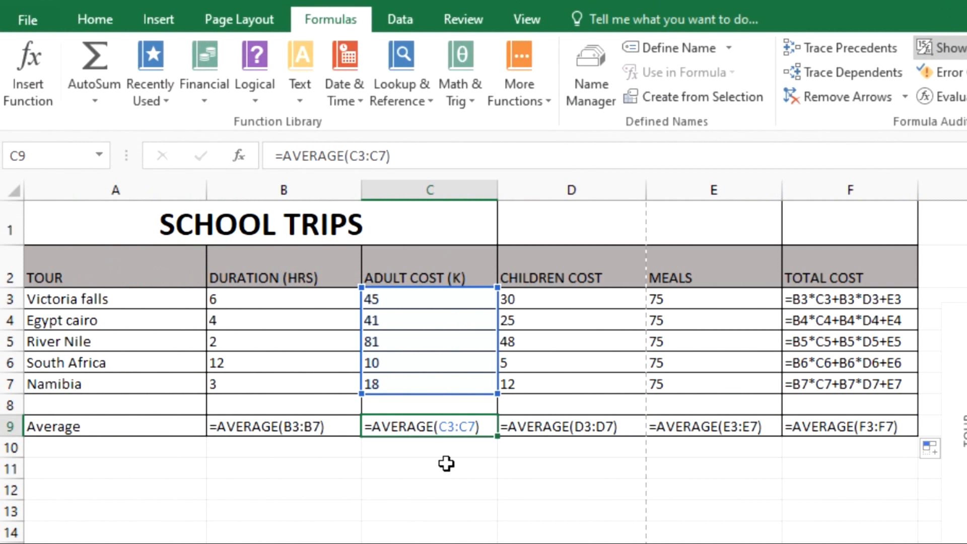
Inspect the average formulas in row 9 and the total cost formulas in column F
click(279, 428)
click(443, 430)
click(561, 429)
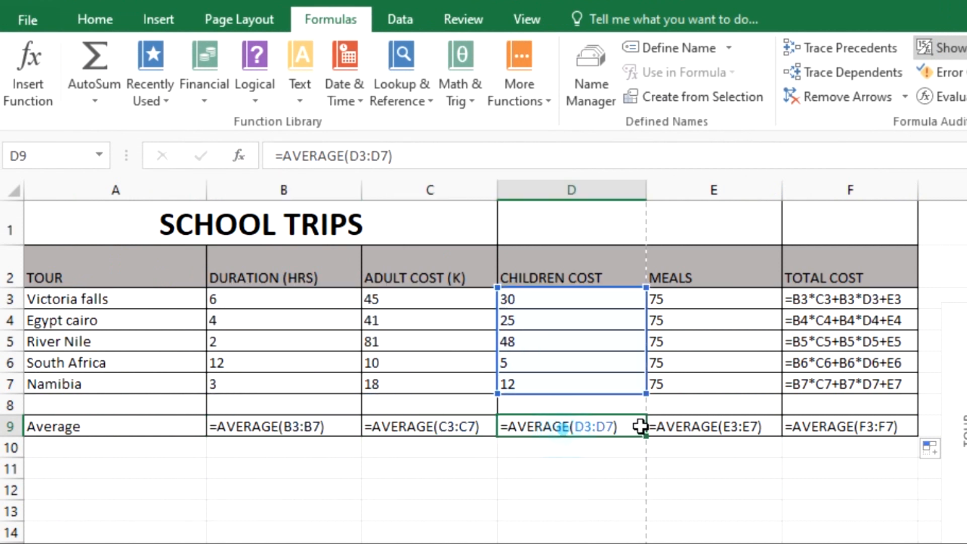
click(705, 427)
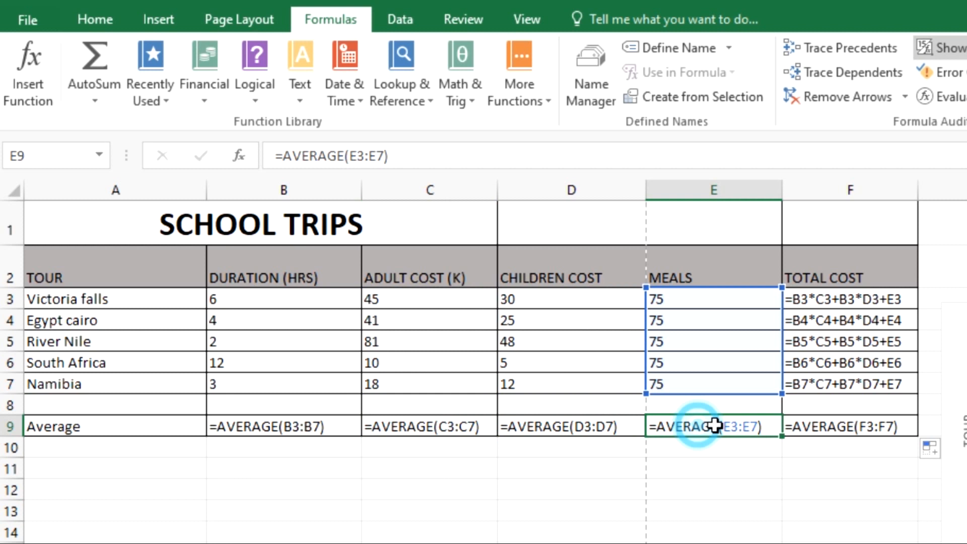
click(831, 426)
click(834, 375)
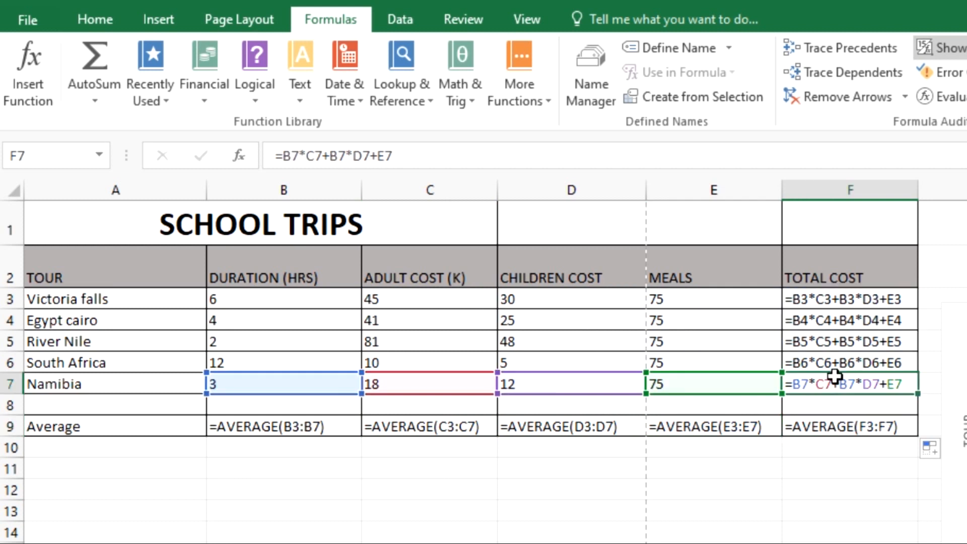
click(857, 339)
click(857, 319)
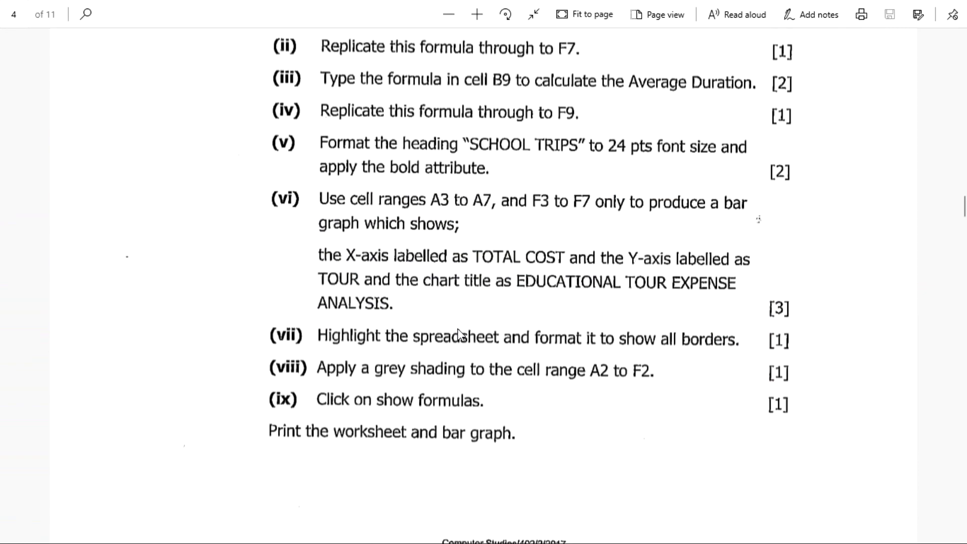
Read the remaining tasks at the end of the question paper
scroll(458, 332, down, 3)
scroll(461, 335, down, 1)
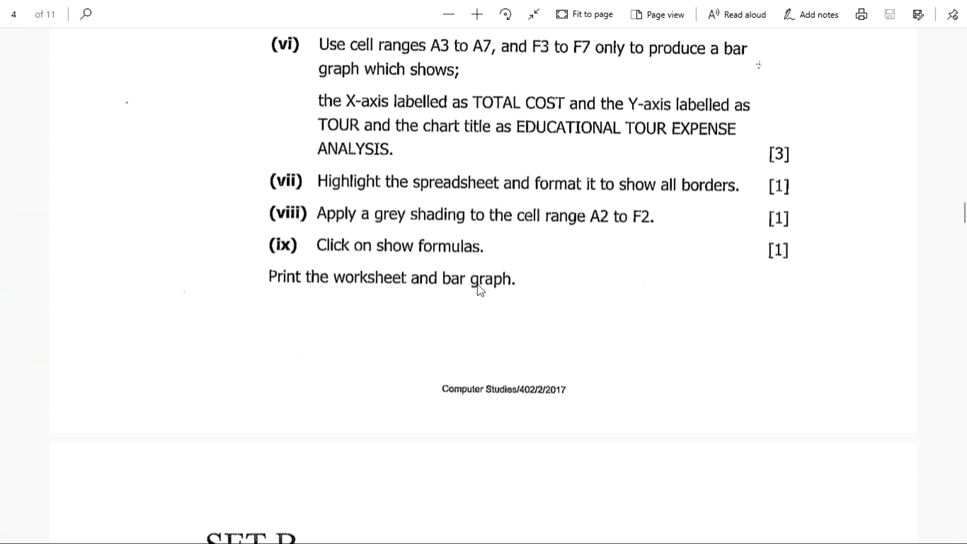
key(alt+Tab)
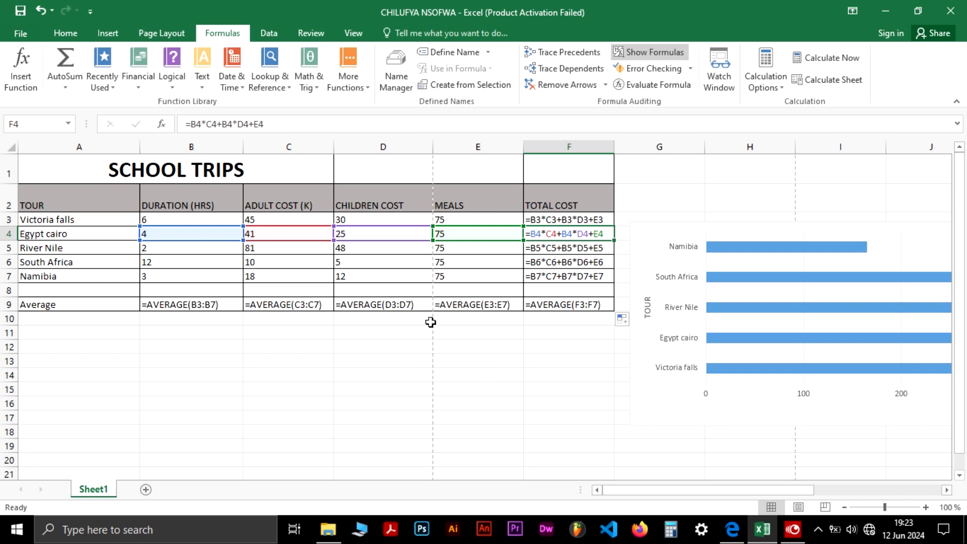
Preview how the worksheet and chart fall across the printed pages
click(824, 501)
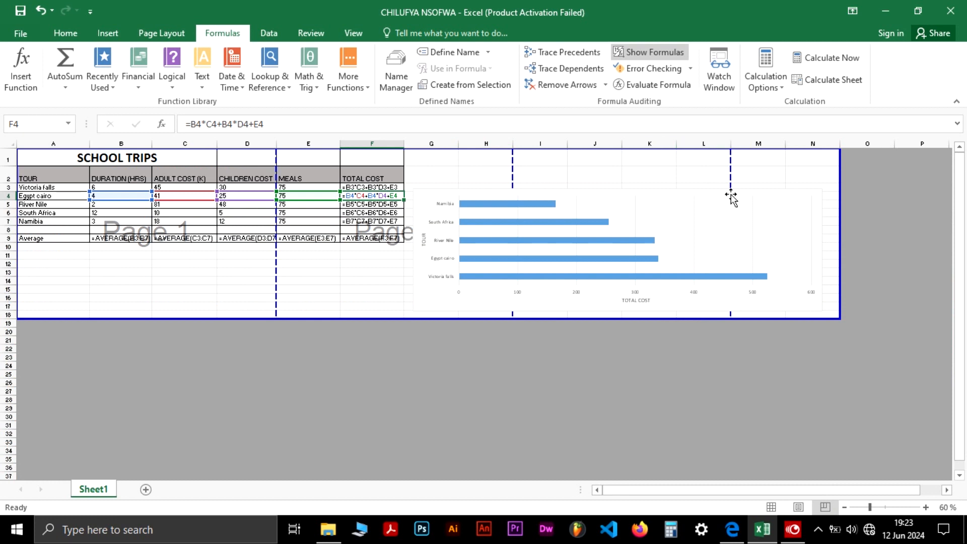
click(703, 234)
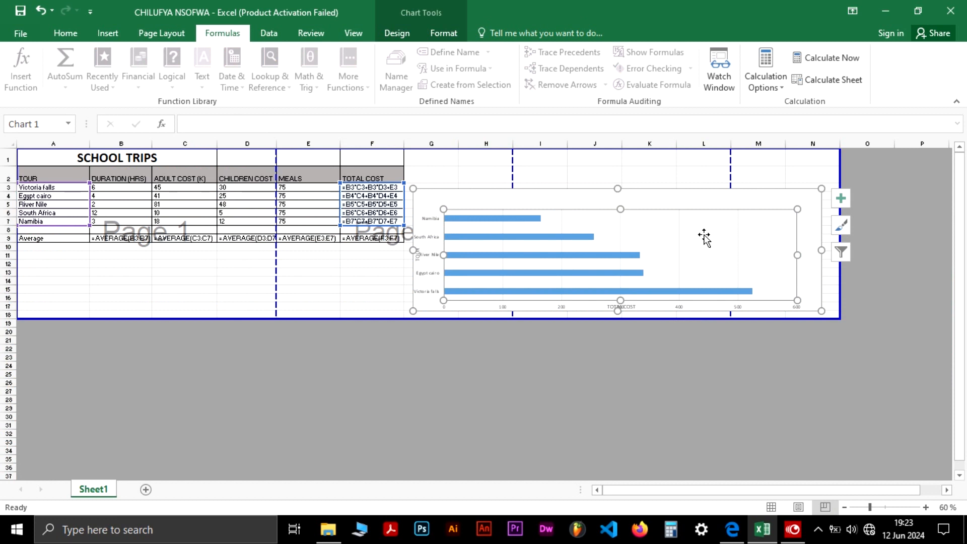
key(ctrl+z)
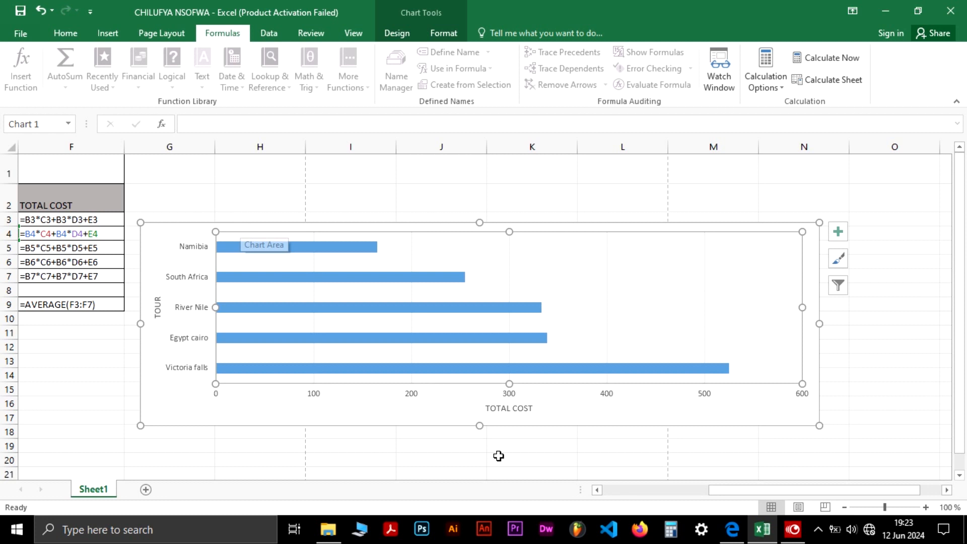
drag(727, 489, 616, 491)
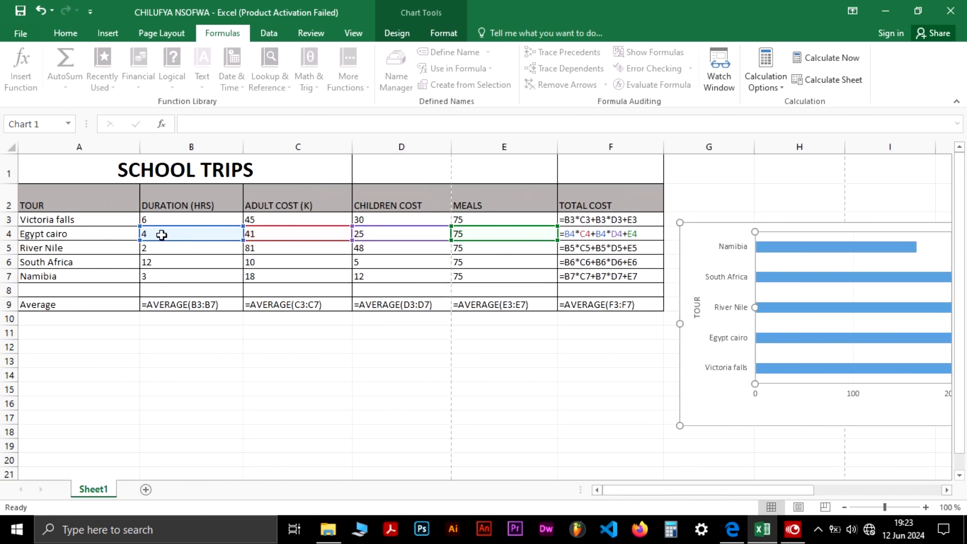
Narrow columns A and B so the table takes less width
click(205, 196)
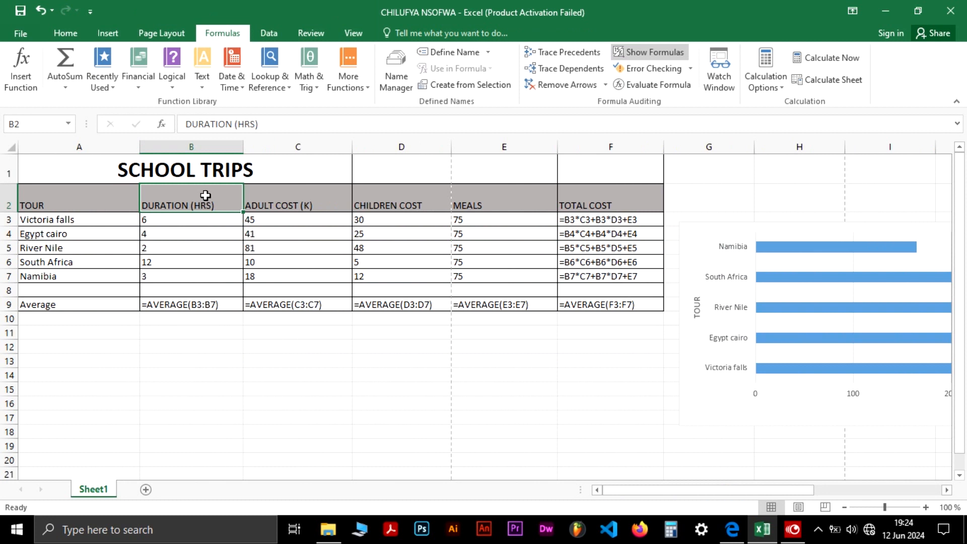
drag(243, 147, 220, 146)
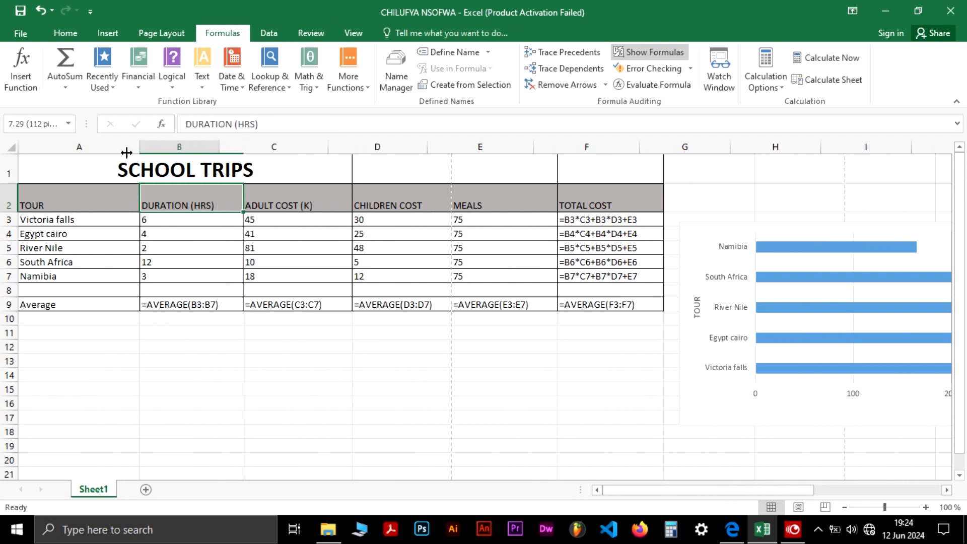
drag(103, 149, 102, 148)
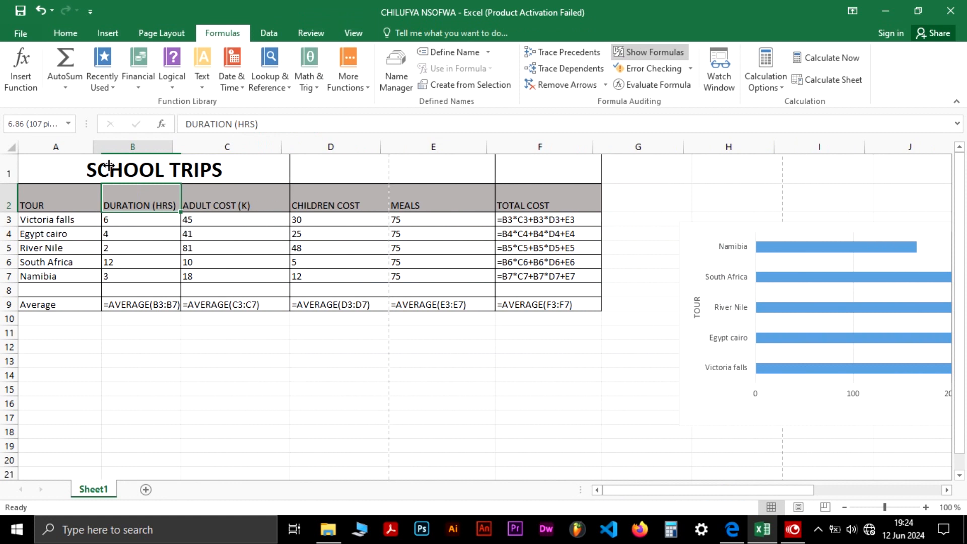
drag(101, 191, 90, 194)
click(188, 150)
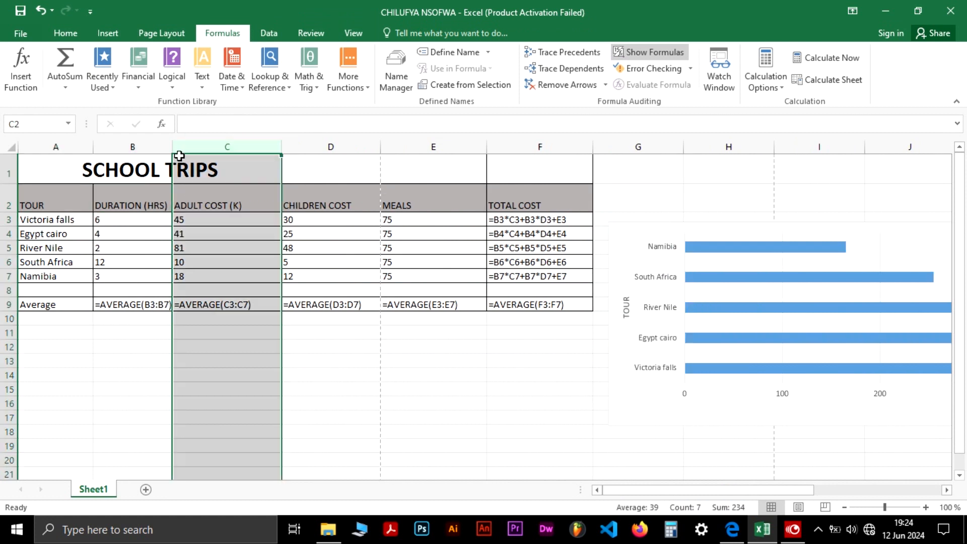
click(170, 150)
mouse_move(172, 150)
mouse_down()
mouse_move(157, 152)
mouse_move(167, 158)
mouse_up()
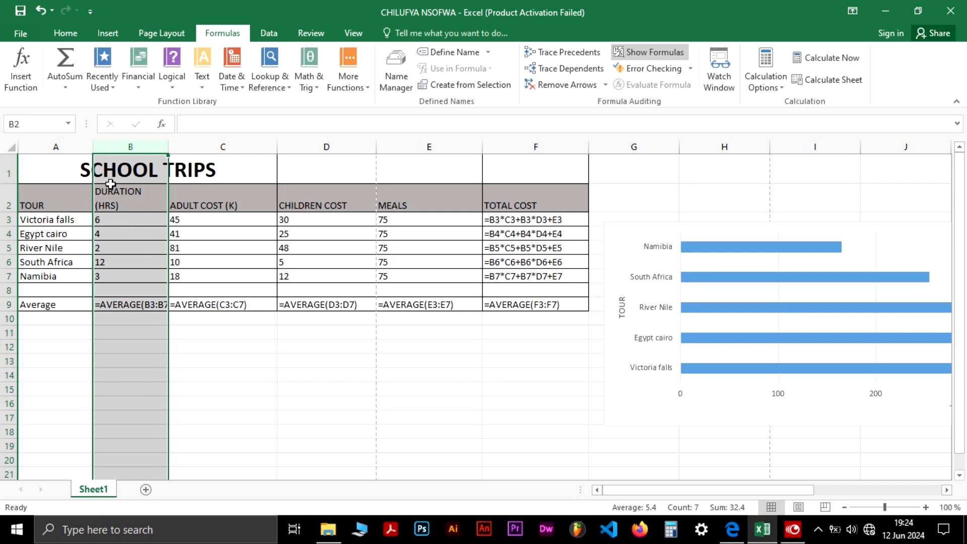
Narrow columns C through F to make the table more compact
drag(93, 147, 74, 152)
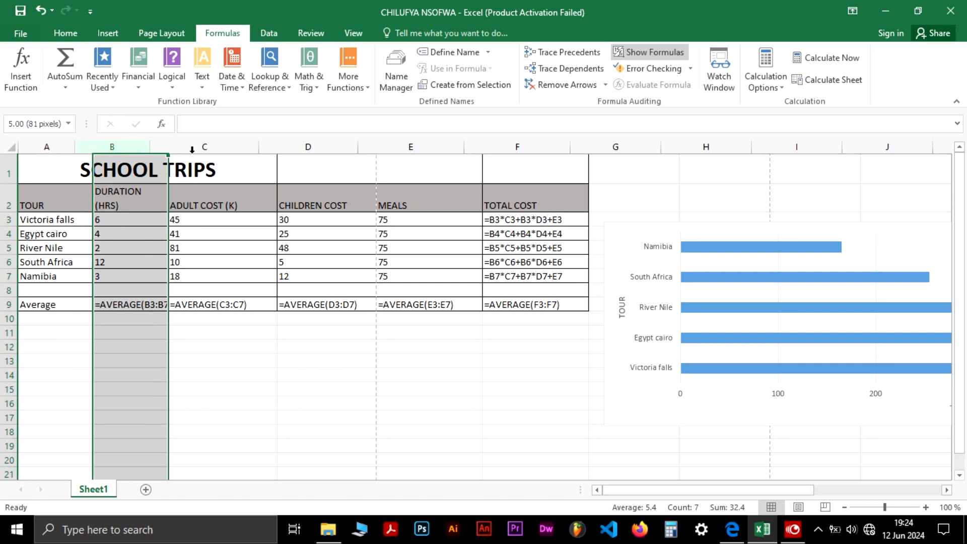
drag(260, 147, 229, 153)
drag(328, 147, 310, 151)
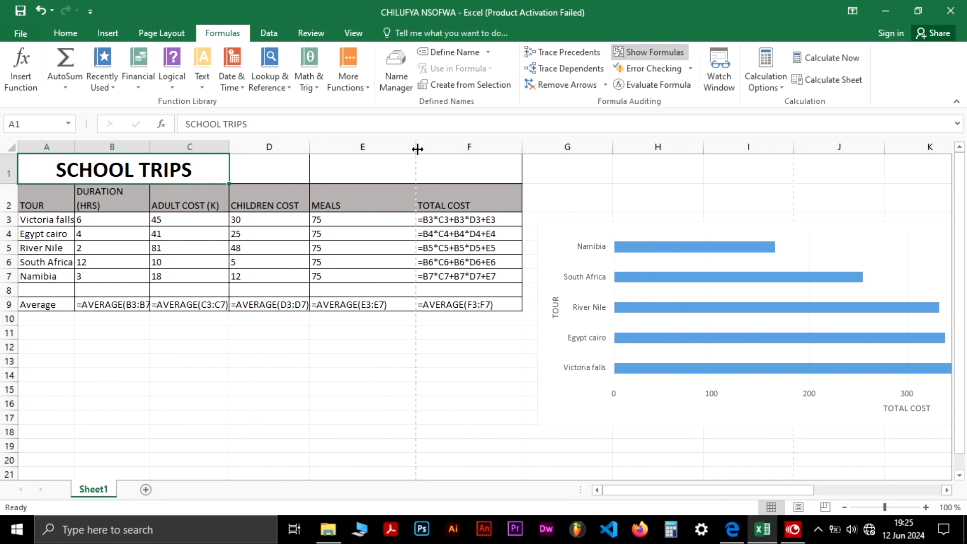
drag(416, 149, 388, 153)
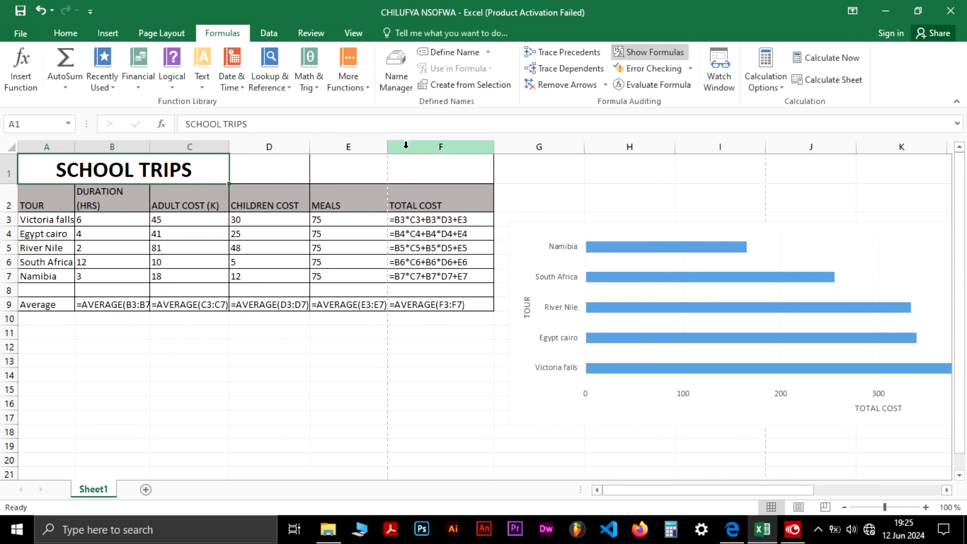
drag(493, 146, 469, 147)
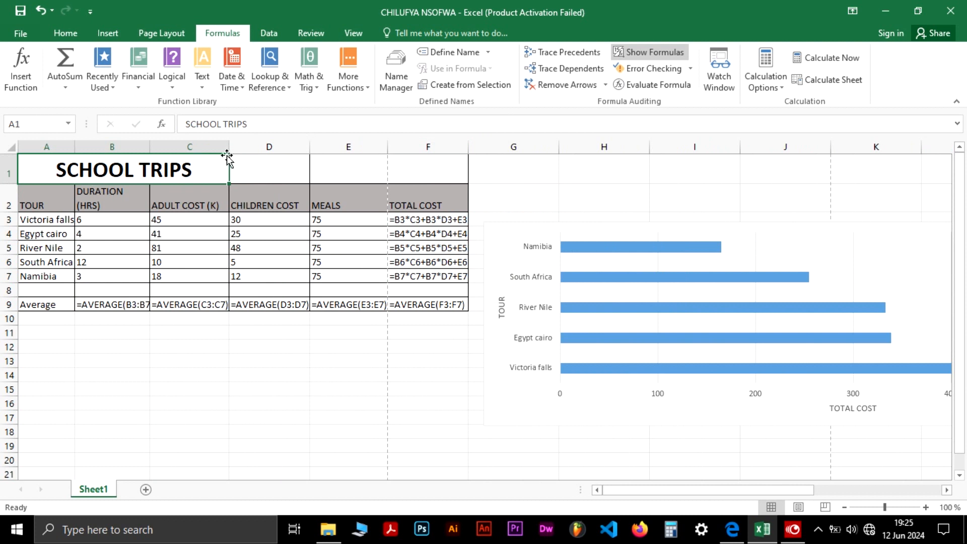
drag(228, 147, 223, 146)
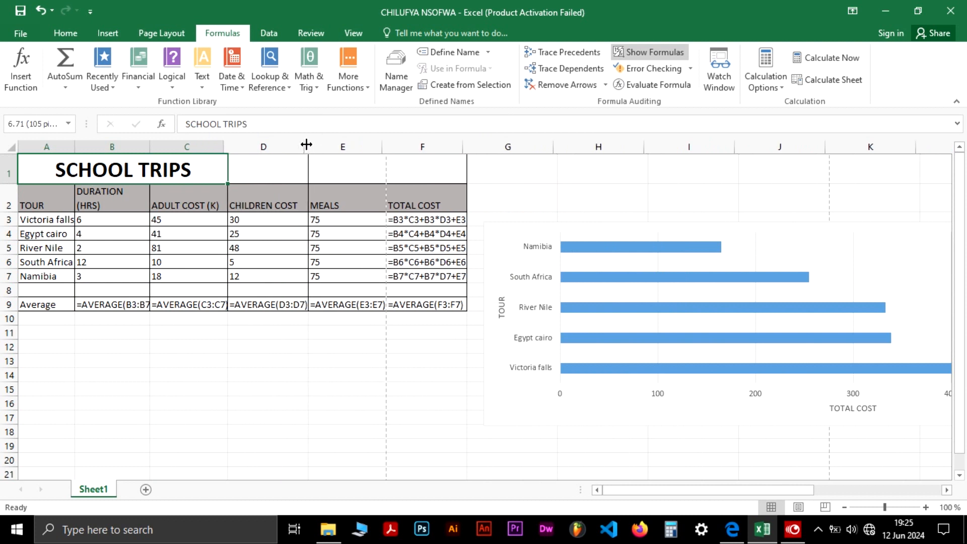
drag(303, 146, 304, 146)
Move the bar chart below the table and resize it to match the table's width
drag(959, 238, 959, 253)
drag(790, 205, 457, 334)
drag(886, 506, 870, 511)
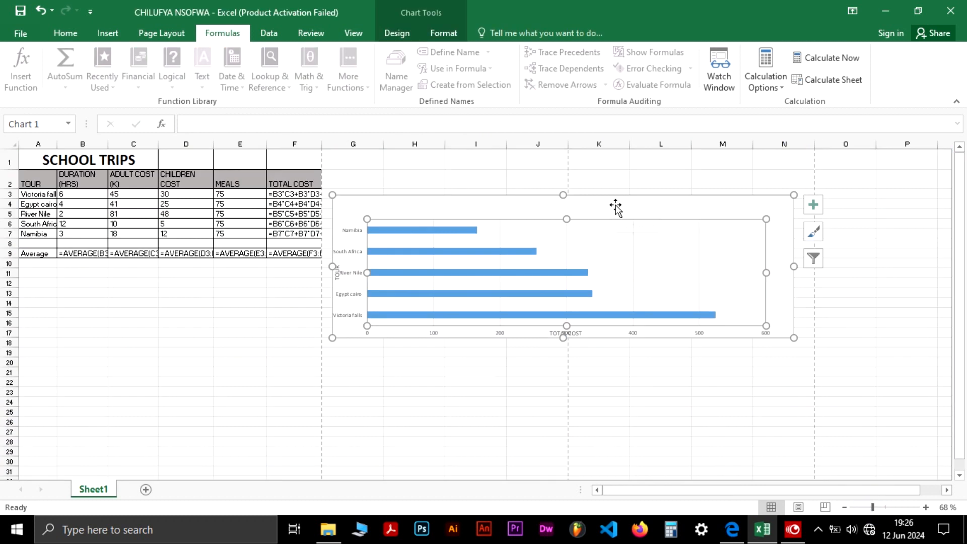
drag(793, 338, 690, 383)
click(508, 209)
drag(509, 209, 199, 282)
drag(382, 455, 315, 455)
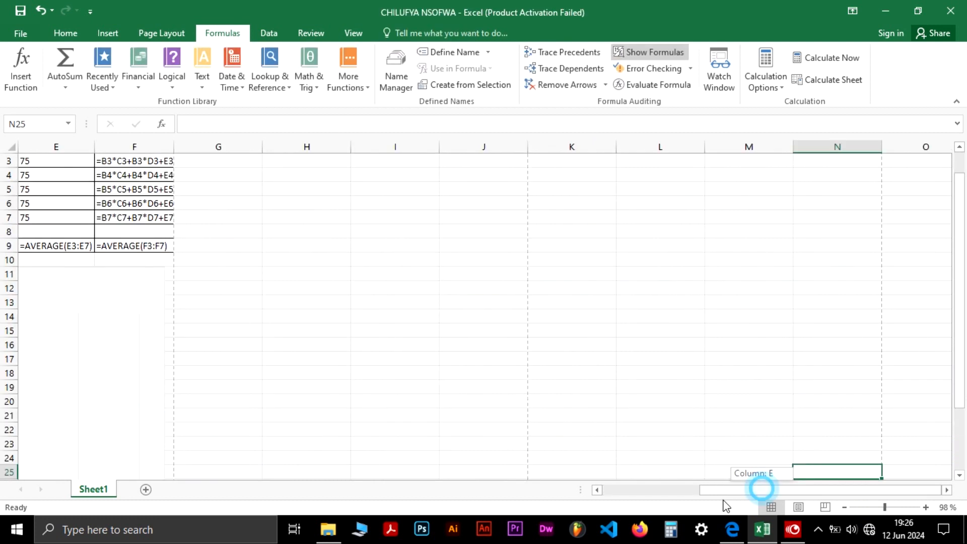
drag(723, 501, 637, 508)
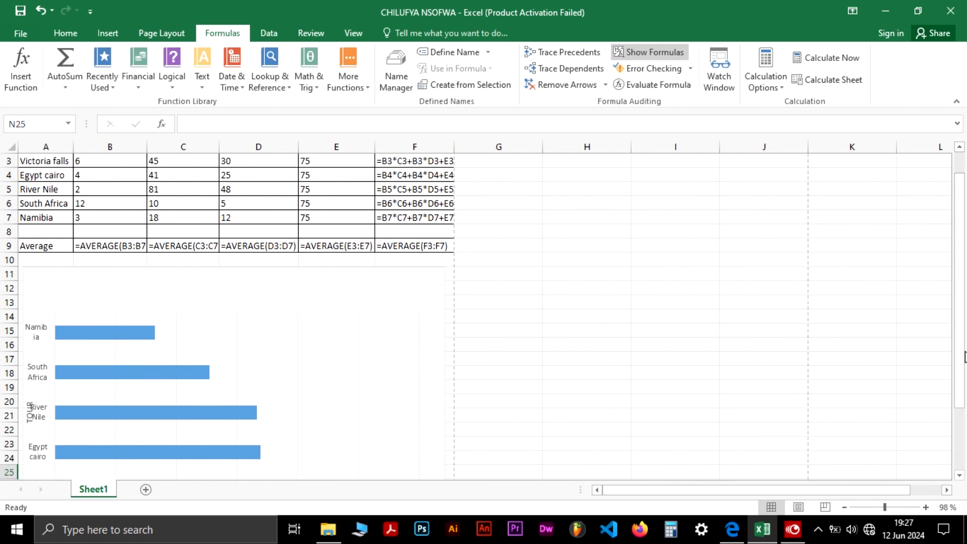
Check the question paper again for the chart requirements
drag(964, 358, 960, 324)
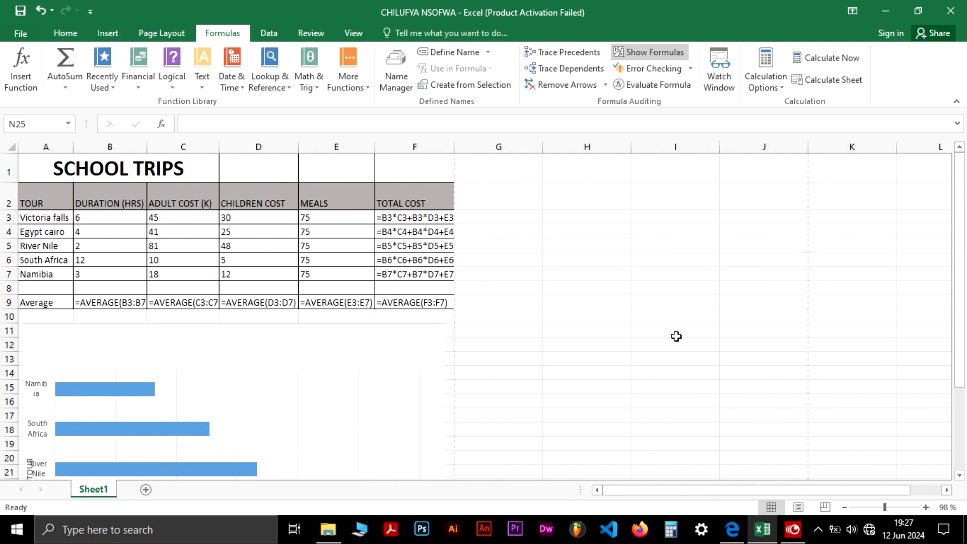
click(359, 529)
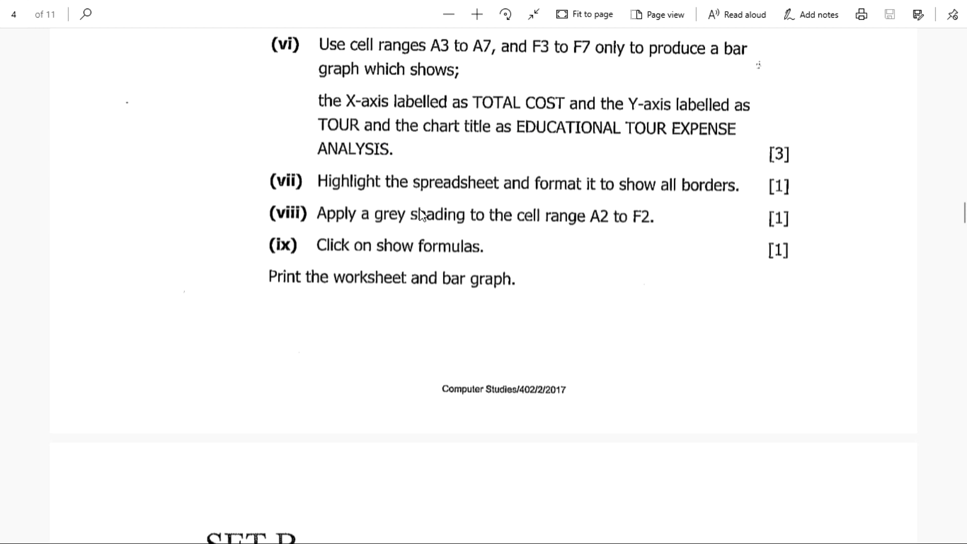
key(alt+Tab)
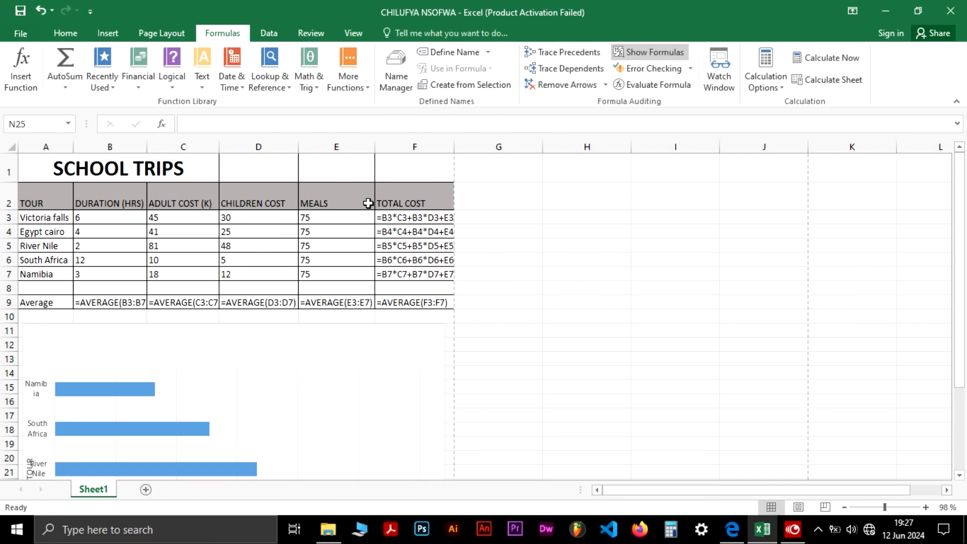
drag(959, 179, 963, 221)
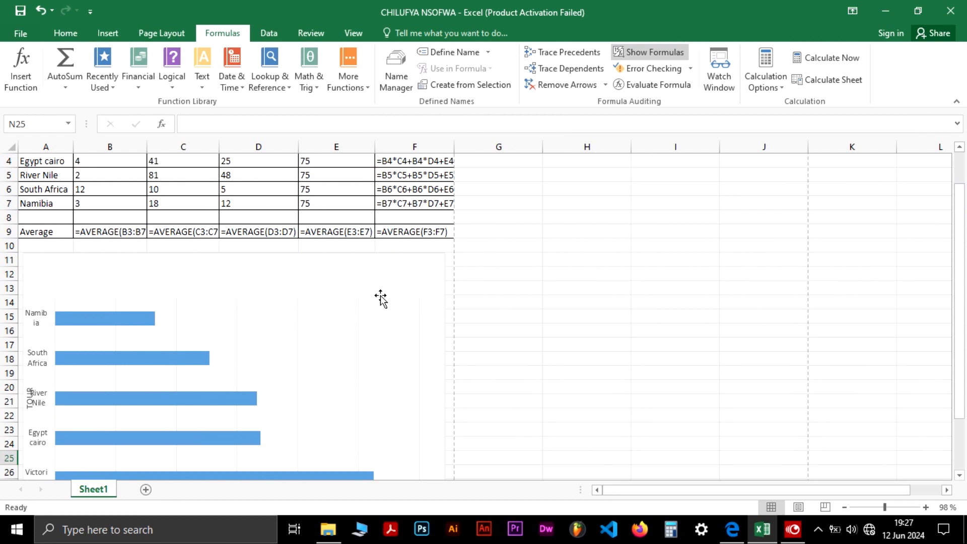
Add a chart title to the bar chart and clear its placeholder text
click(280, 265)
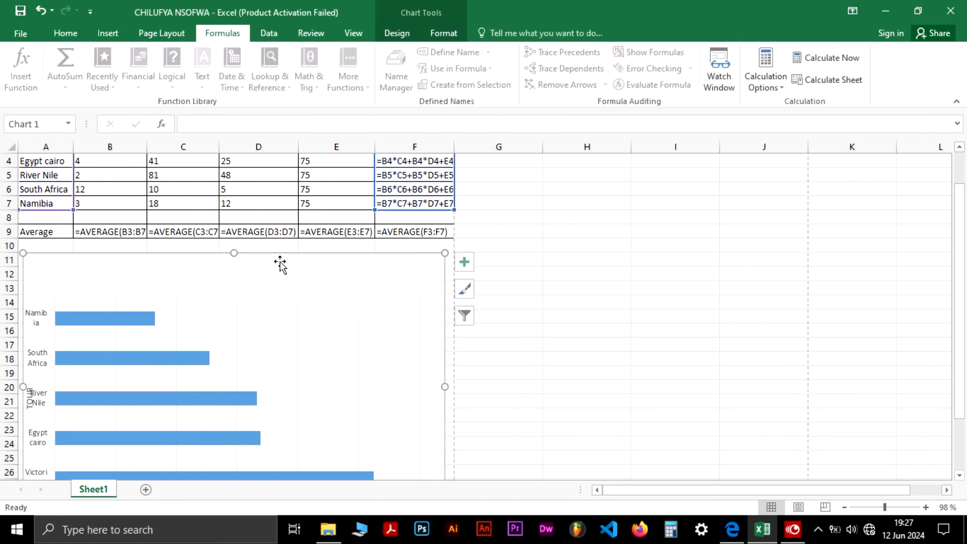
click(460, 265)
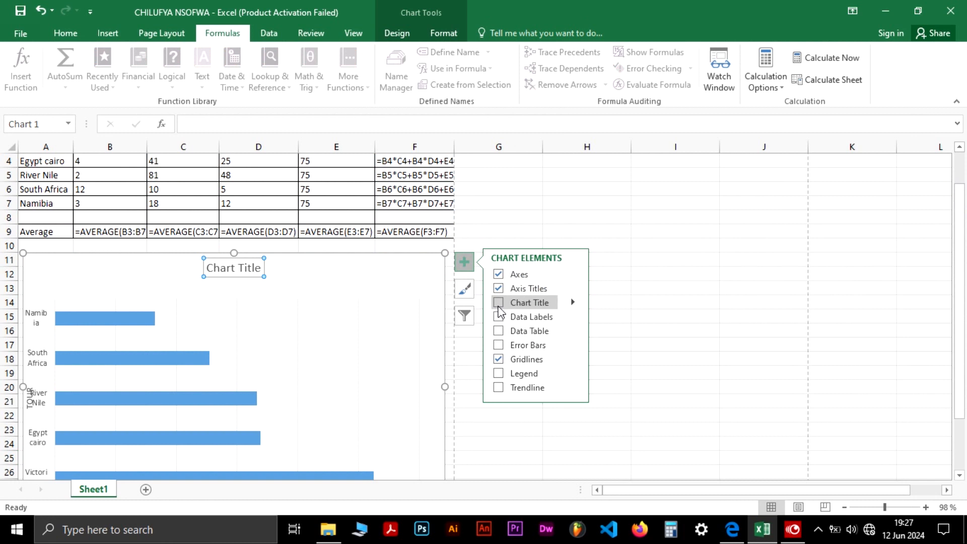
click(258, 267)
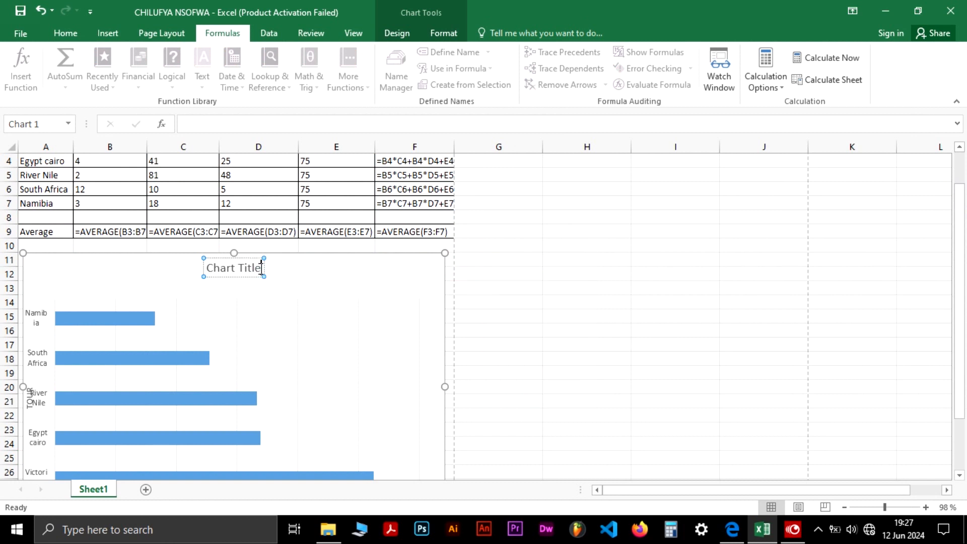
key(BackSpace)
key(BackSpace)
key(BackSpace)
key(BackSpace)
key(BackSpace)
key(BackSpace)
key(BackSpace)
key(BackSpace)
key(BackSpace)
key(BackSpace)
key(BackSpace)
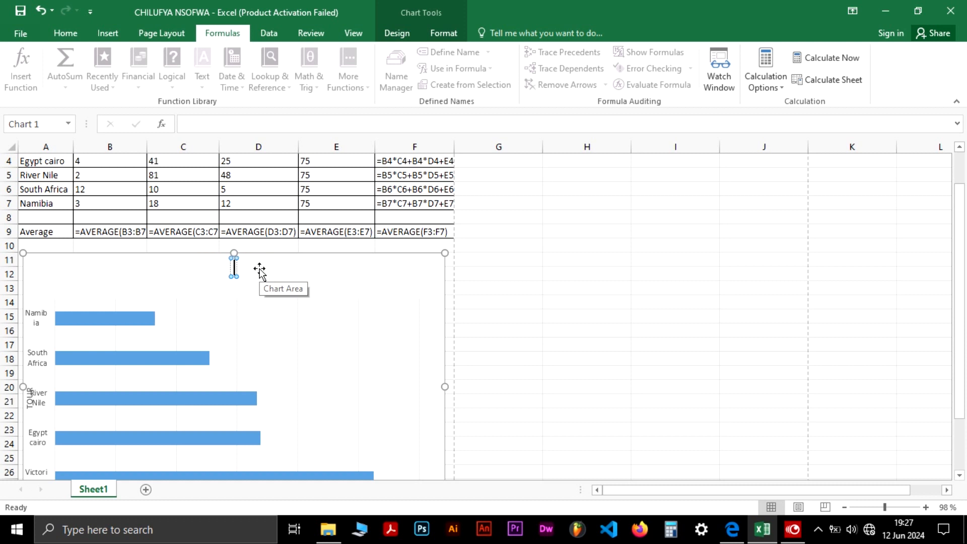
Check the question paper, then enter the chart title EDUCATIONAL TOUR EXPENCE ANALYSIS
key(alt+Tab)
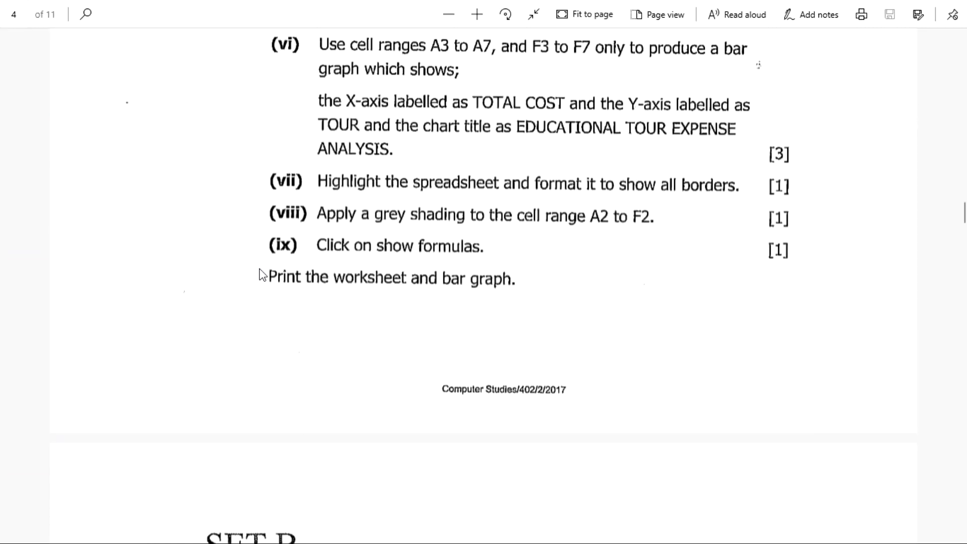
key(alt+Tab)
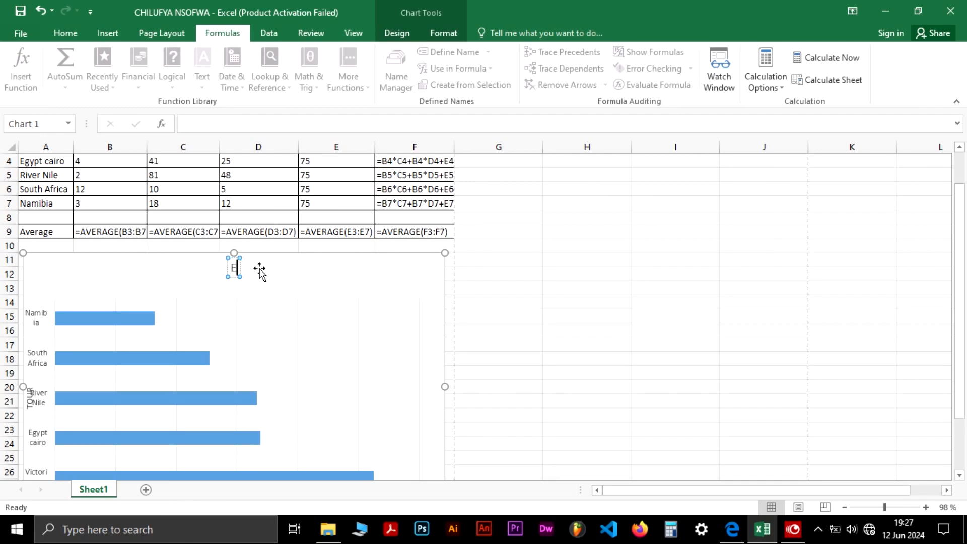
text(EDUCATIONAL TOUR)
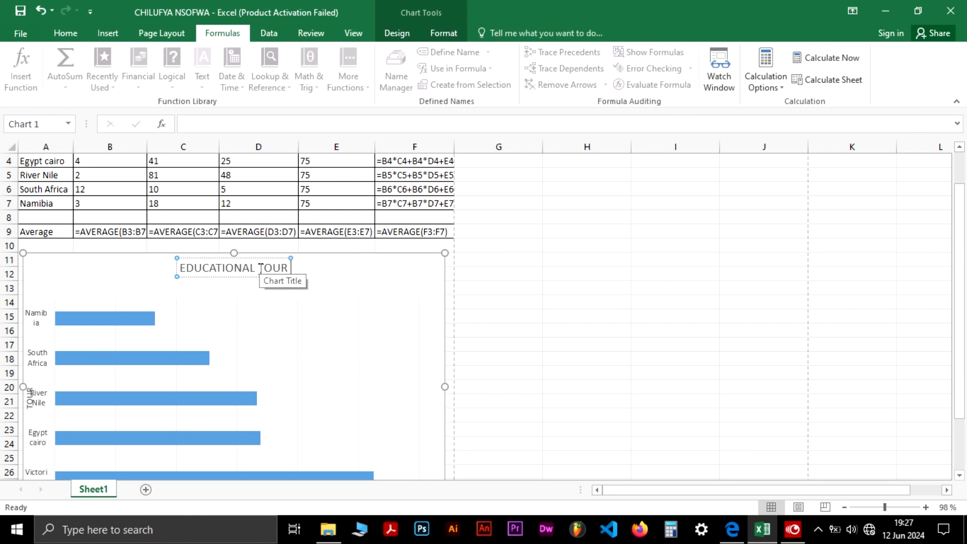
text( EXPEN)
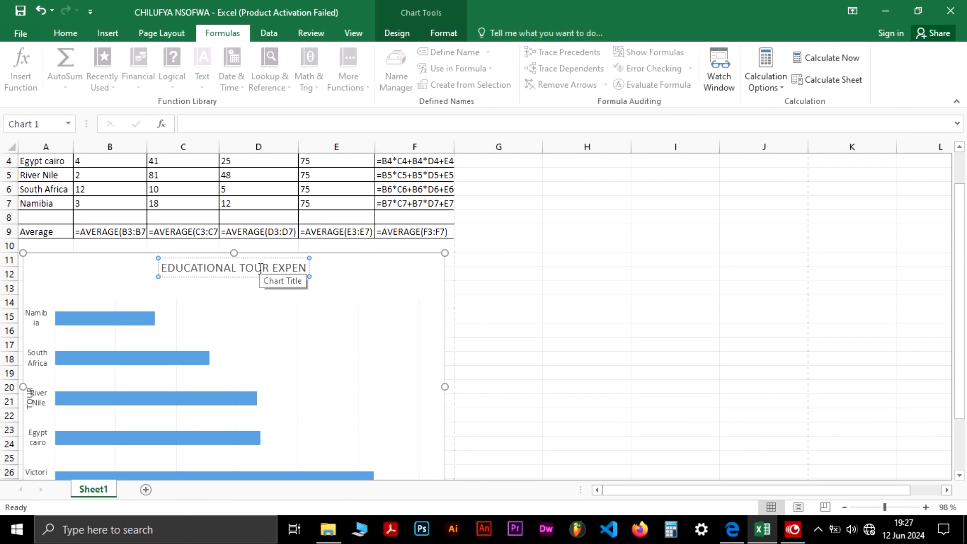
text(CE ANALYSIS)
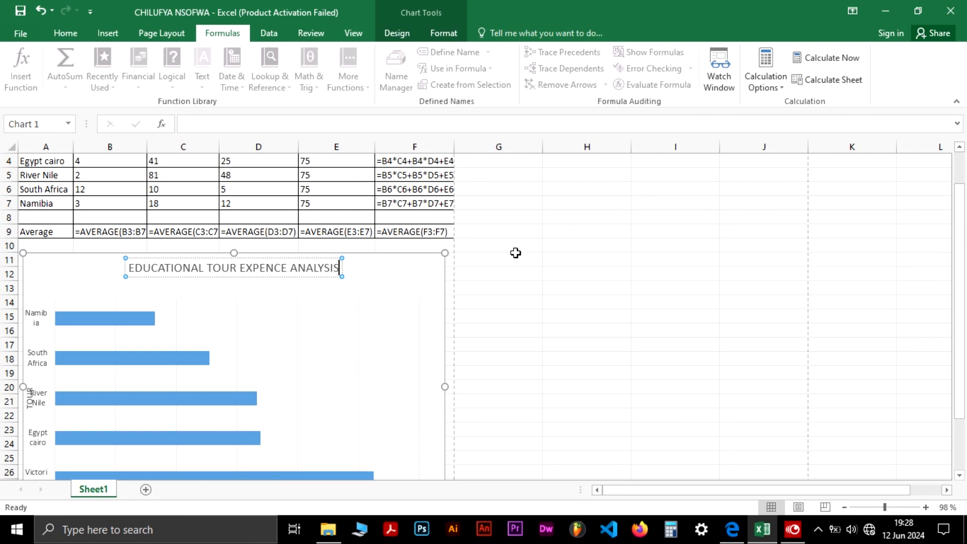
click(565, 272)
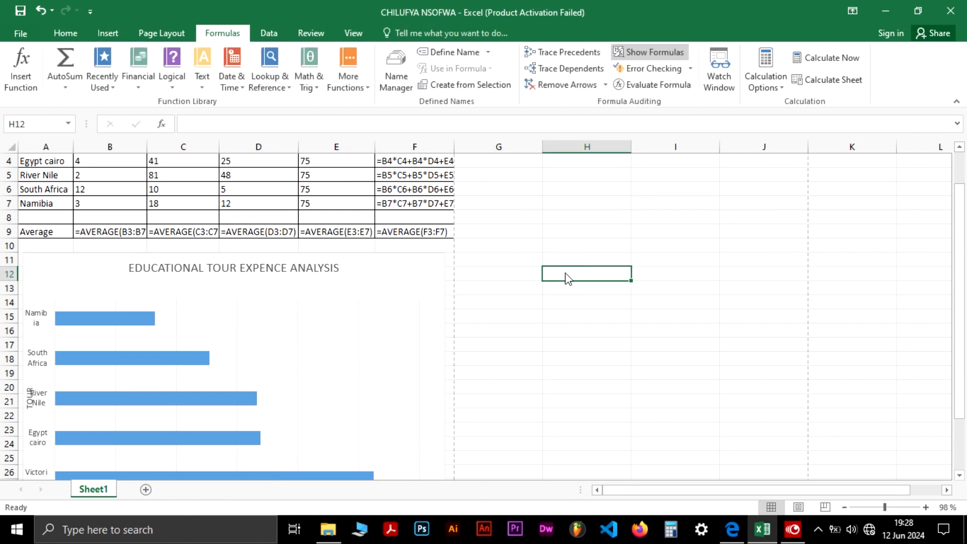
Recheck the paper and correct the chart title's spelling to EDUCATIONAL TOUR EXPENSE ANALYSIS
key(alt+Tab)
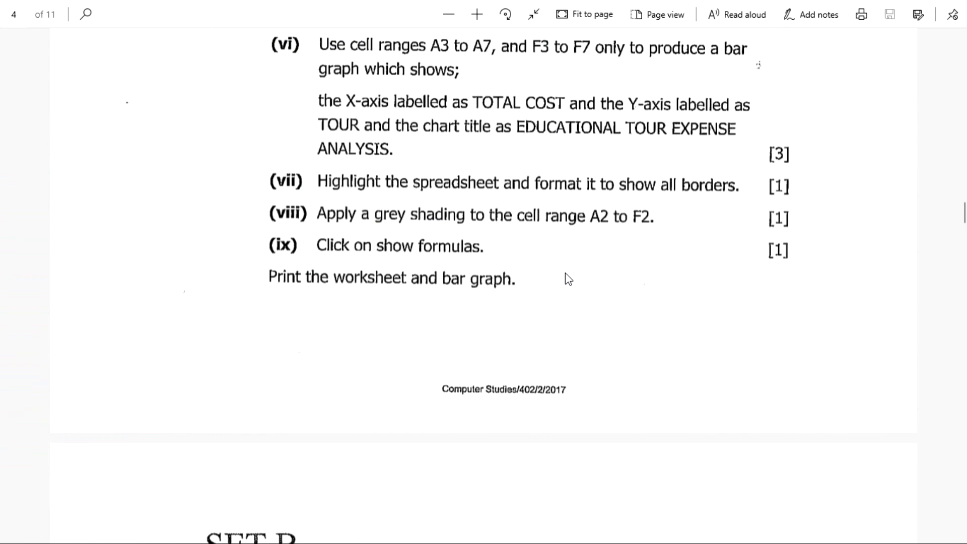
key(alt+Tab)
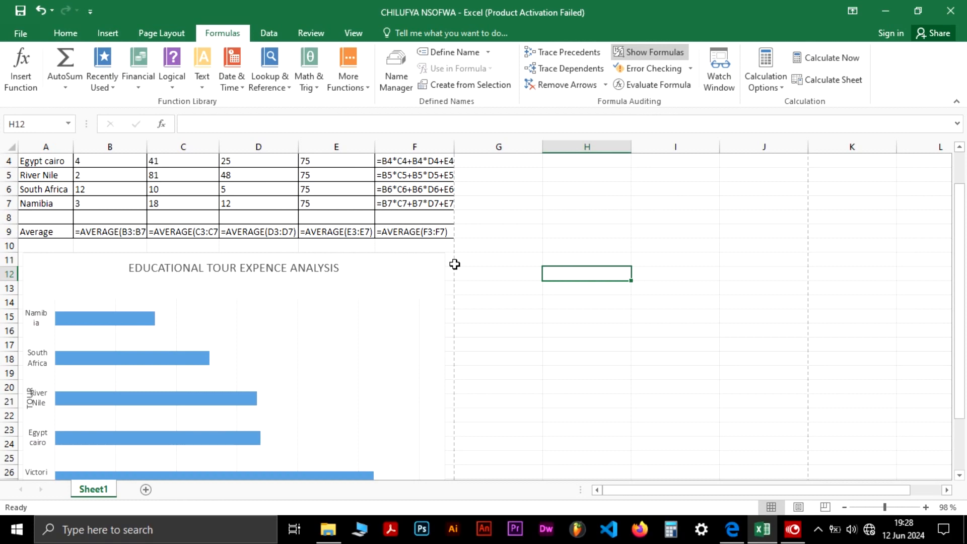
click(280, 266)
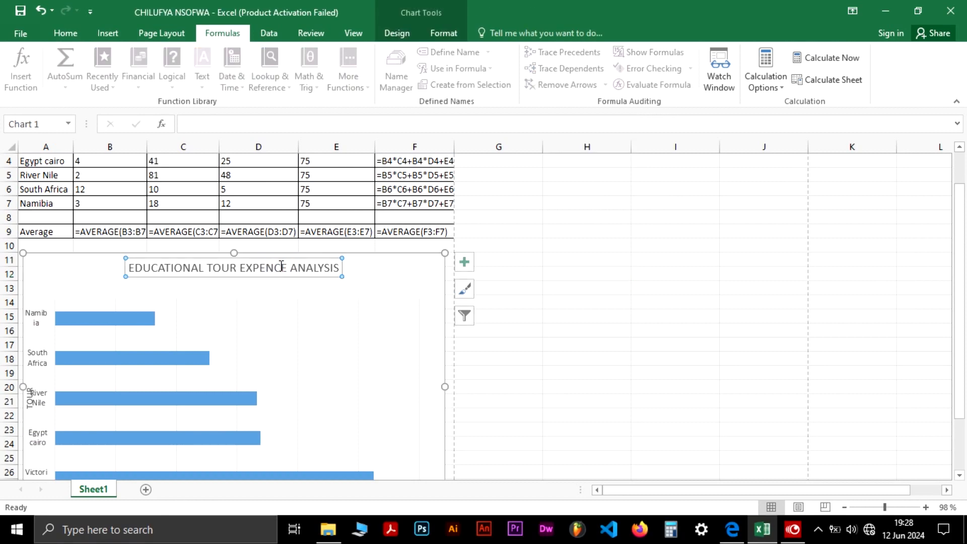
double_click(281, 270)
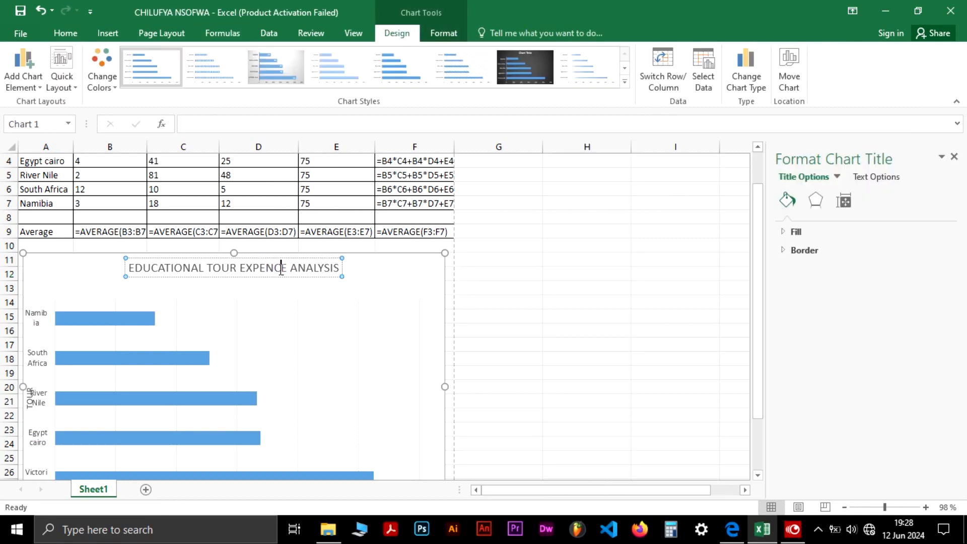
key(BackSpace)
text(S)
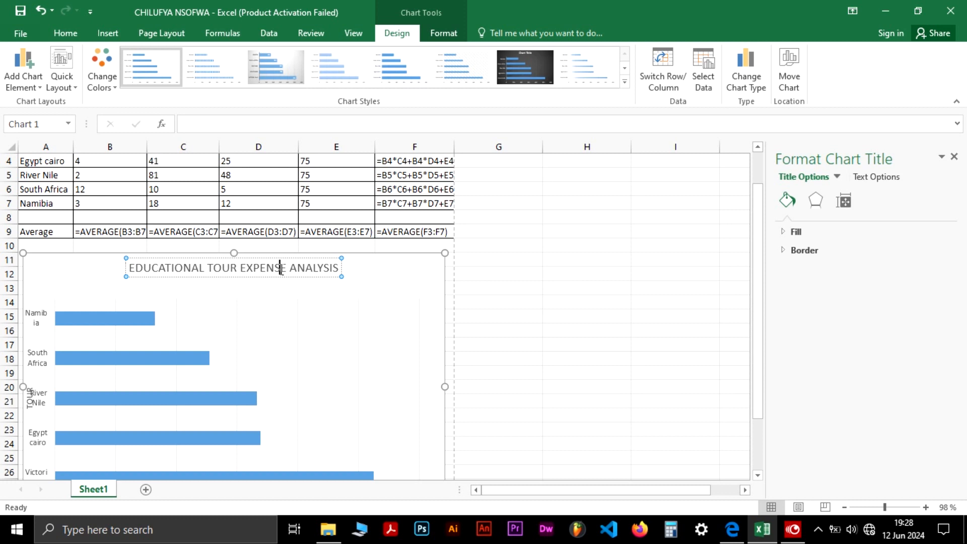
click(954, 157)
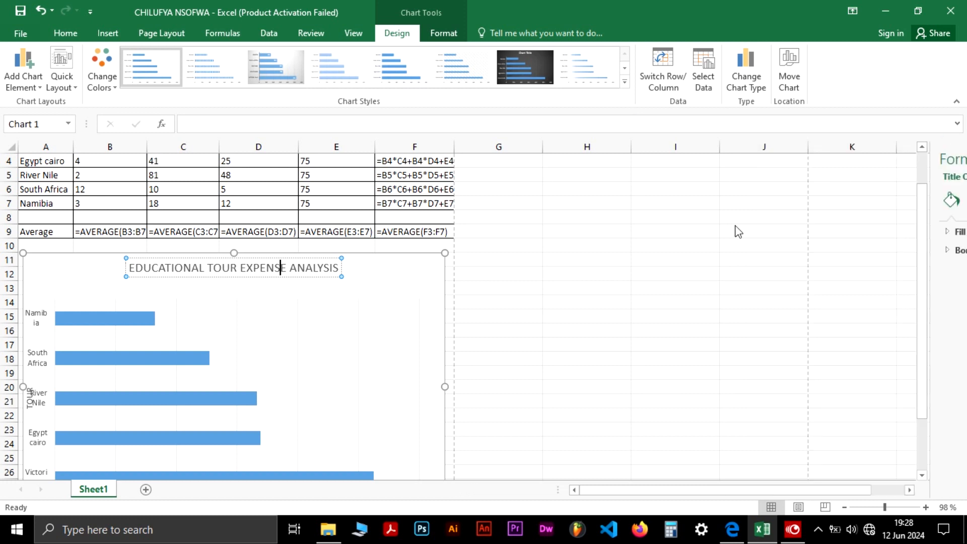
click(625, 270)
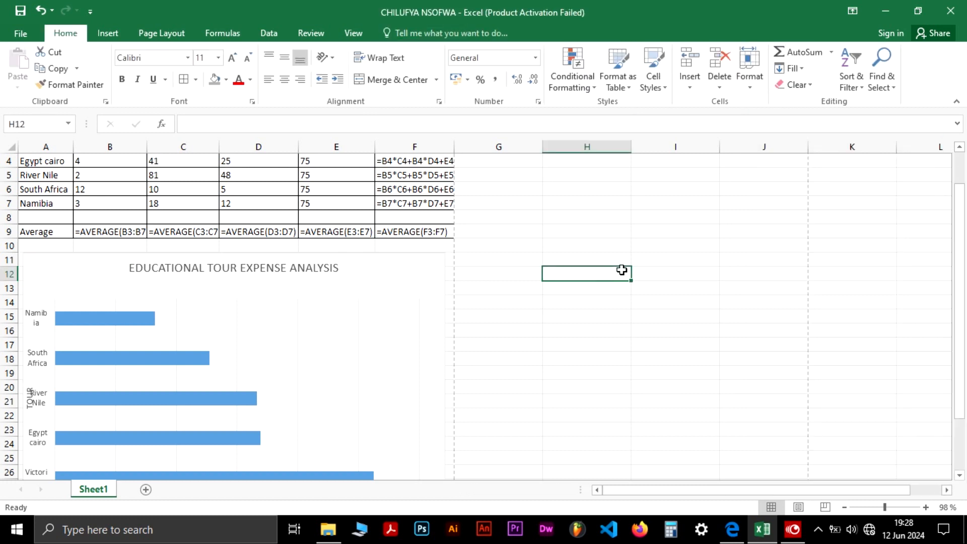
Print the worksheet together with the bar chart
drag(962, 266, 962, 196)
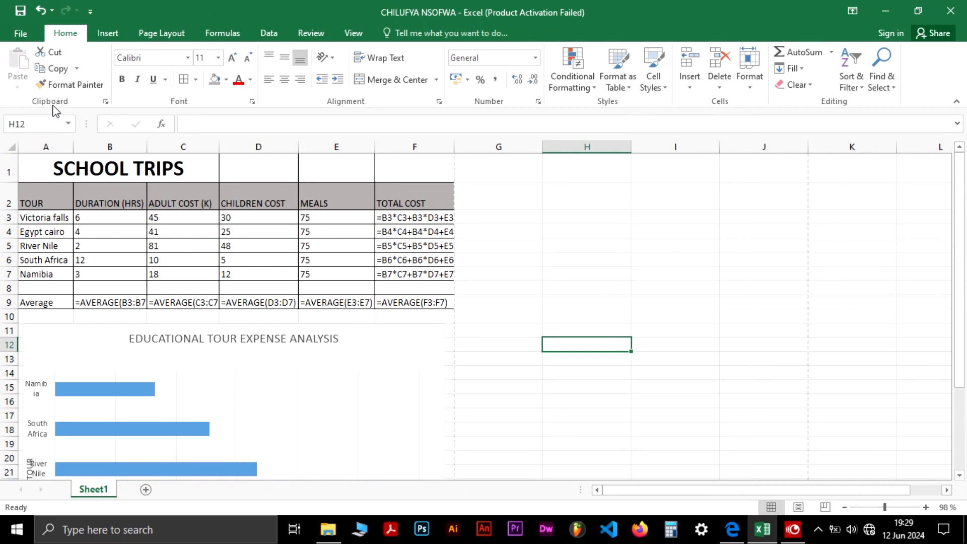
click(20, 31)
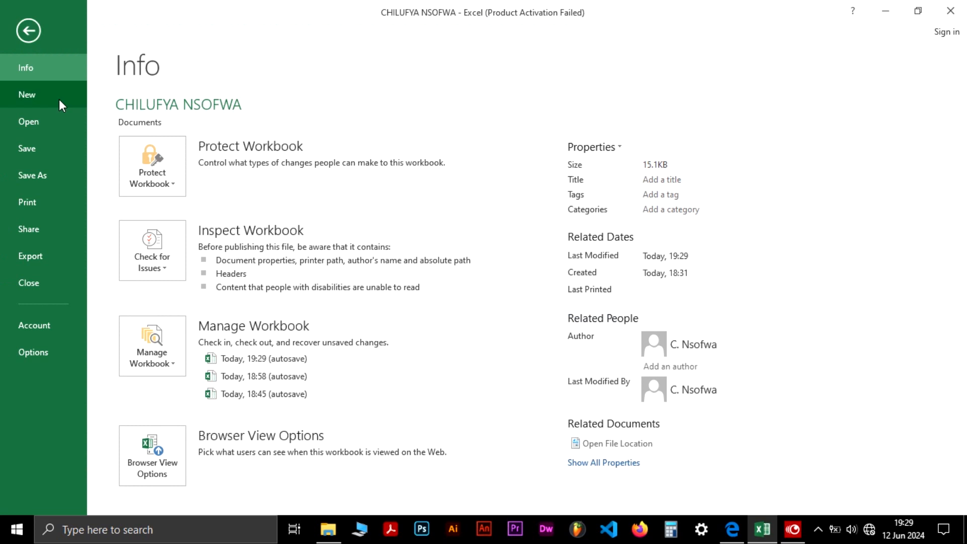
click(34, 205)
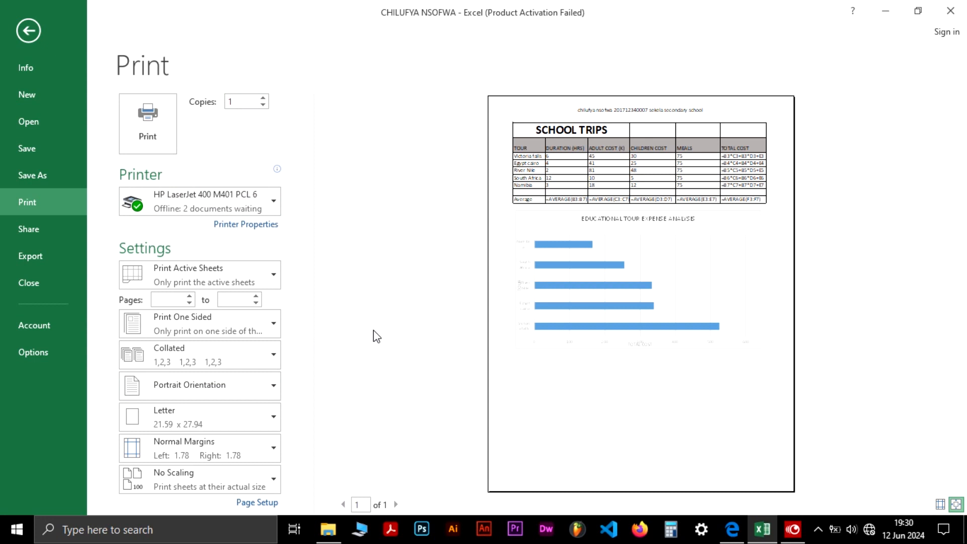
click(156, 137)
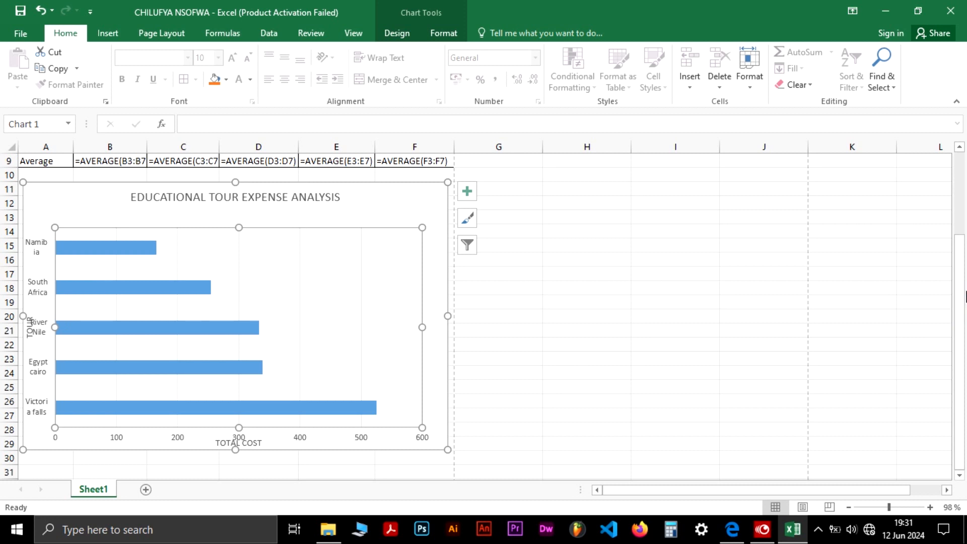
Narrow the chart's plot area from the left so the tour names fit on one line, and shift it up slightly
drag(959, 316, 959, 322)
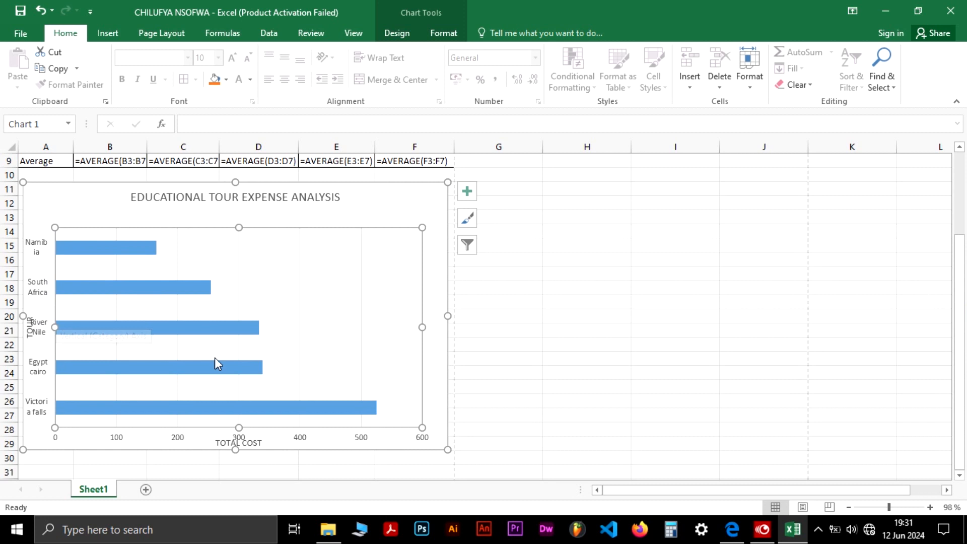
click(518, 273)
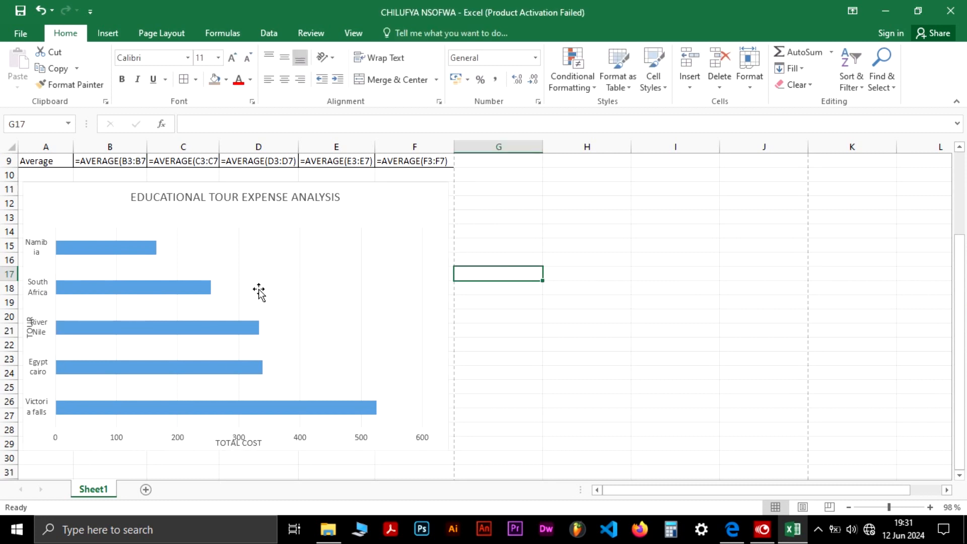
click(253, 291)
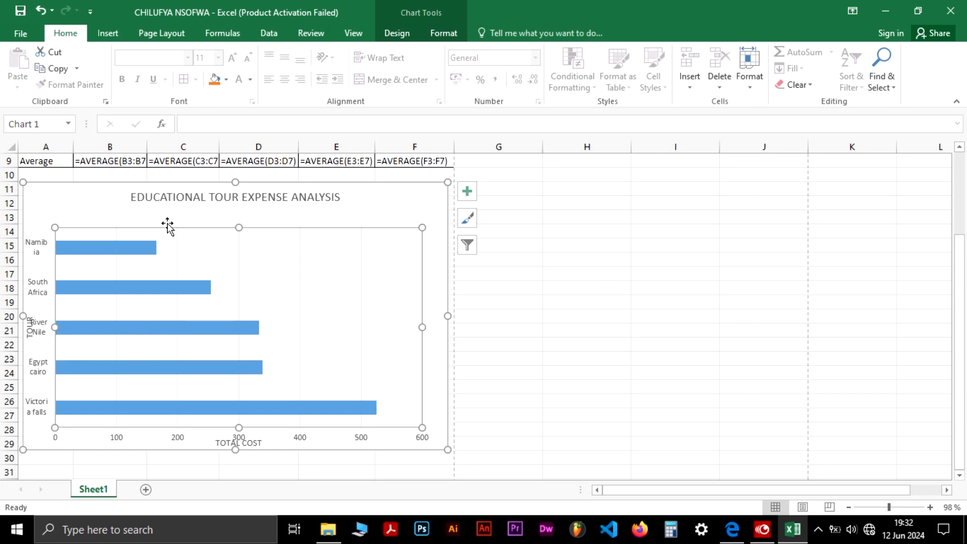
mouse_move(88, 256)
drag(55, 327, 72, 323)
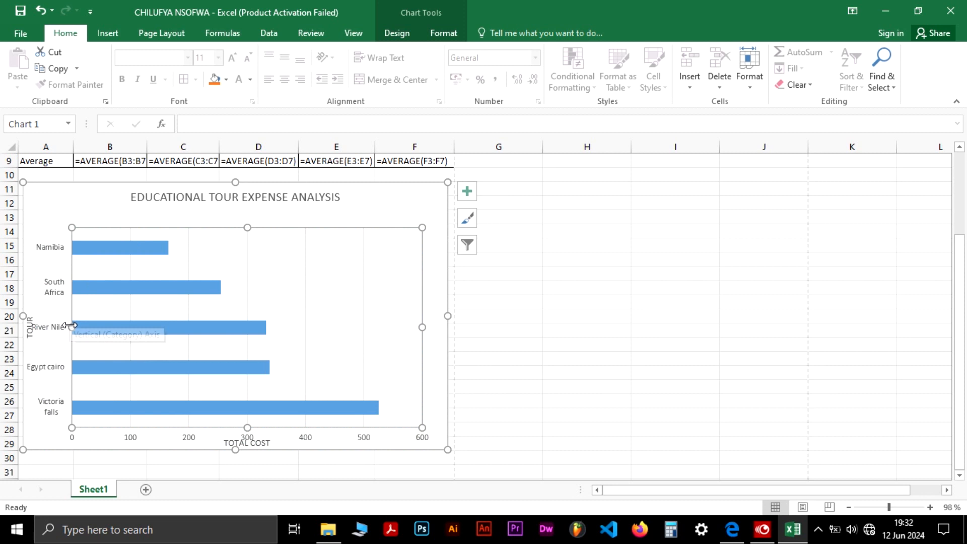
drag(71, 325, 89, 326)
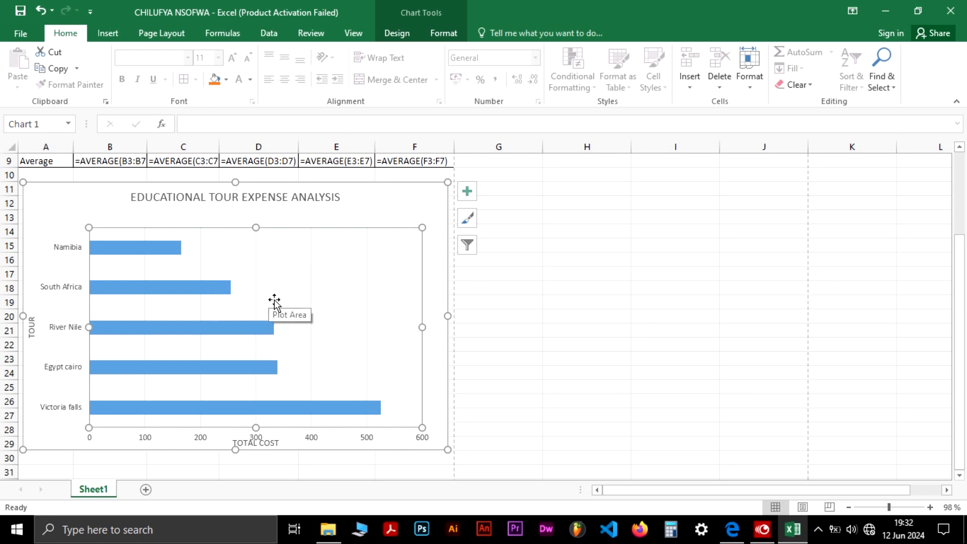
drag(273, 301, 274, 293)
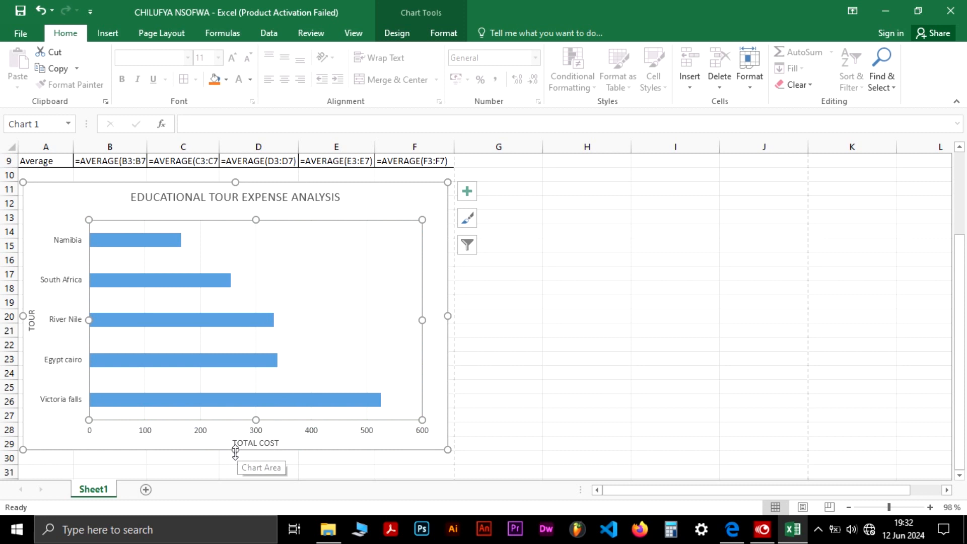
Extend the chart area downward and raise the plot area's bottom edge to fit the axis labels
drag(235, 452, 235, 460)
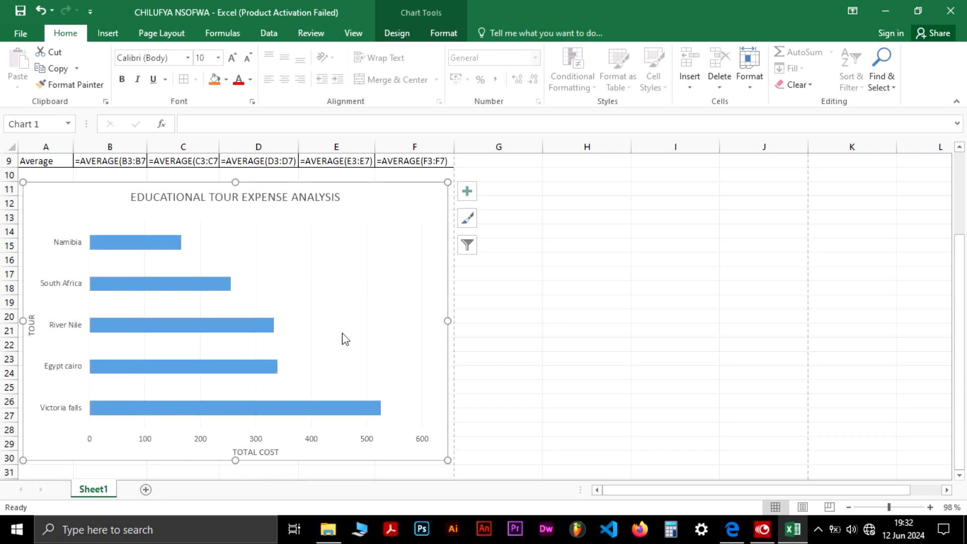
click(962, 253)
click(274, 399)
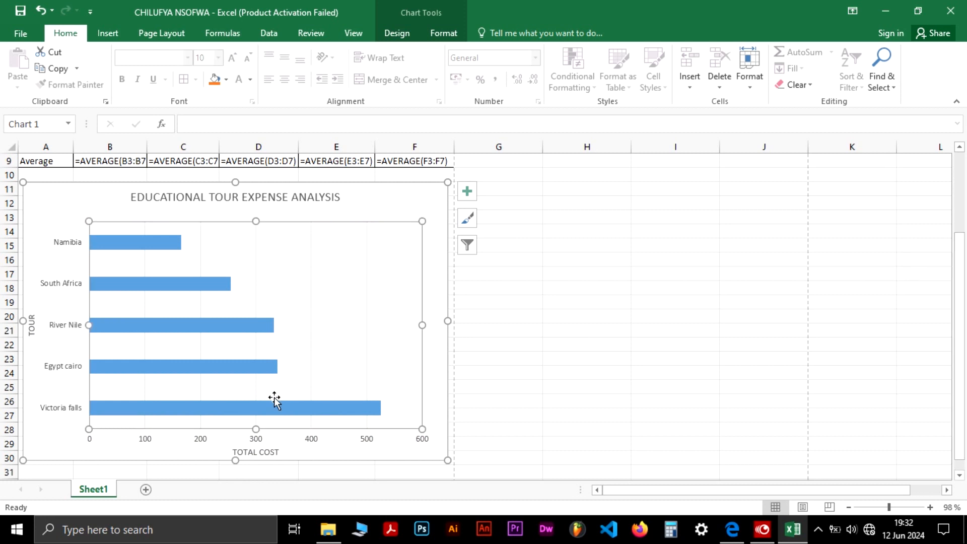
click(256, 427)
drag(256, 428, 257, 419)
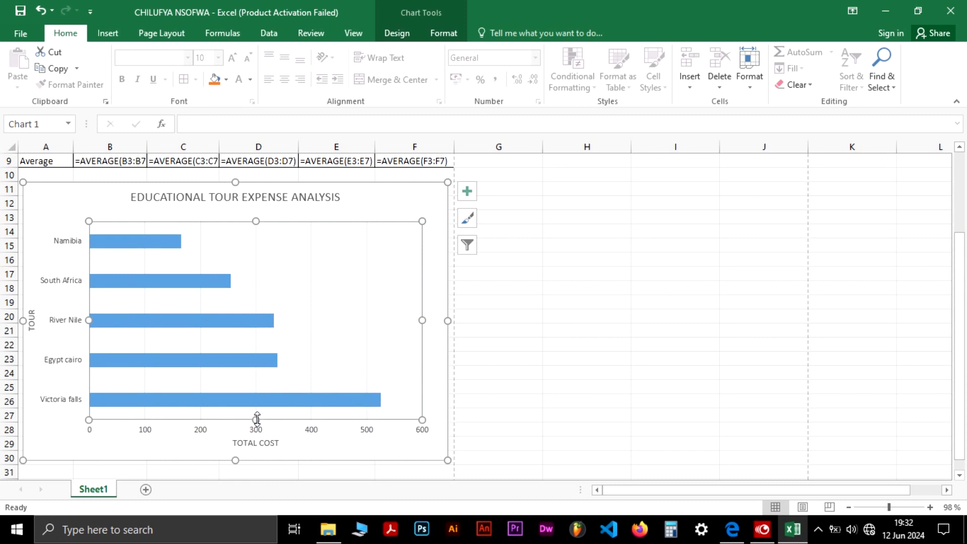
mouse_move(300, 401)
drag(959, 291, 959, 214)
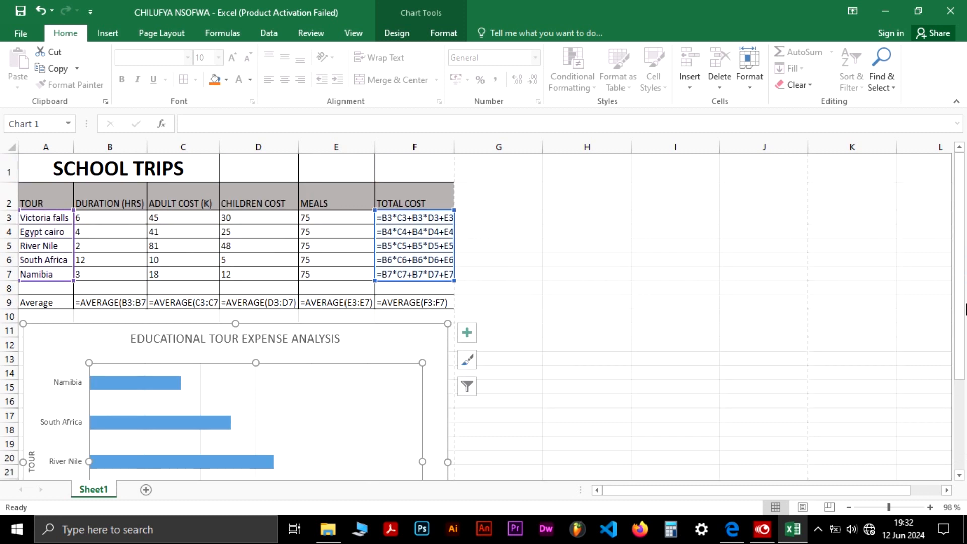
click(882, 304)
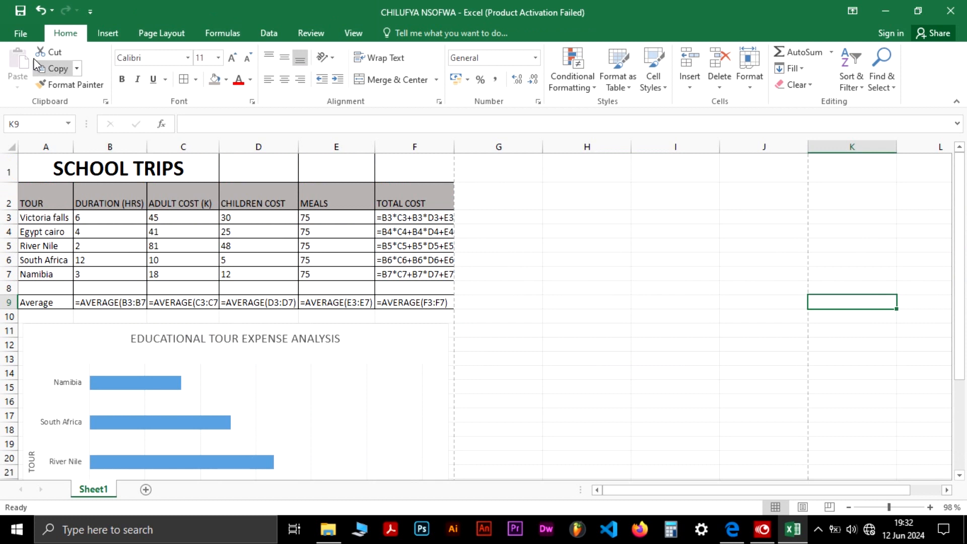
click(20, 33)
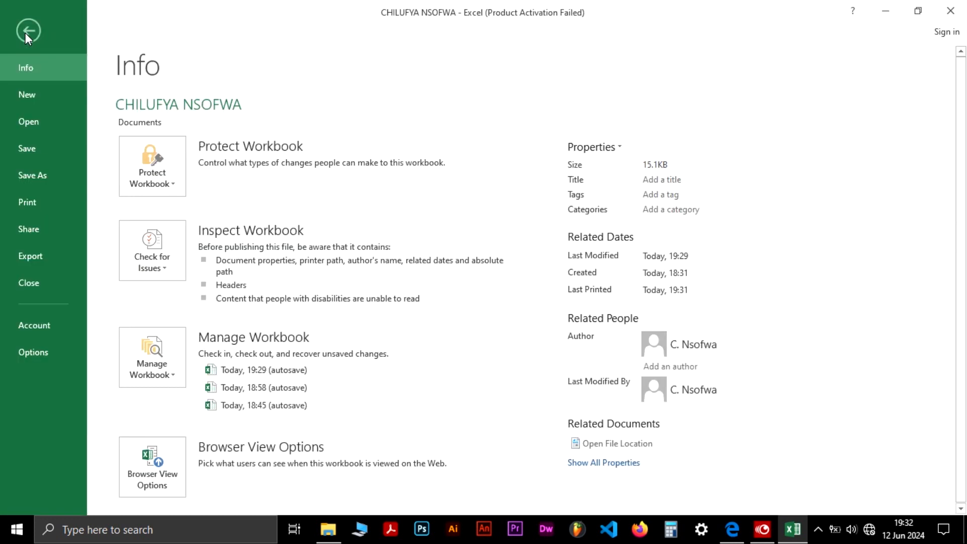
click(44, 259)
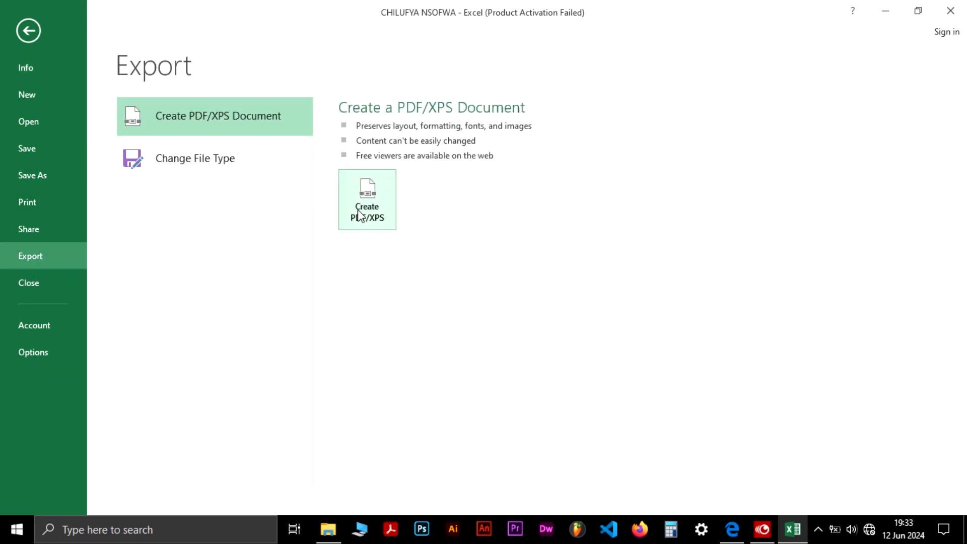
click(358, 212)
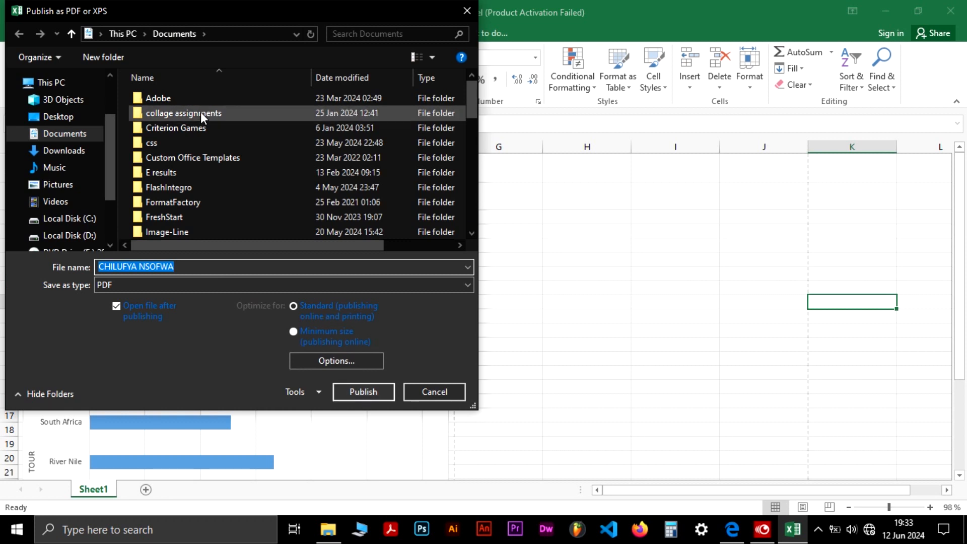
click(71, 118)
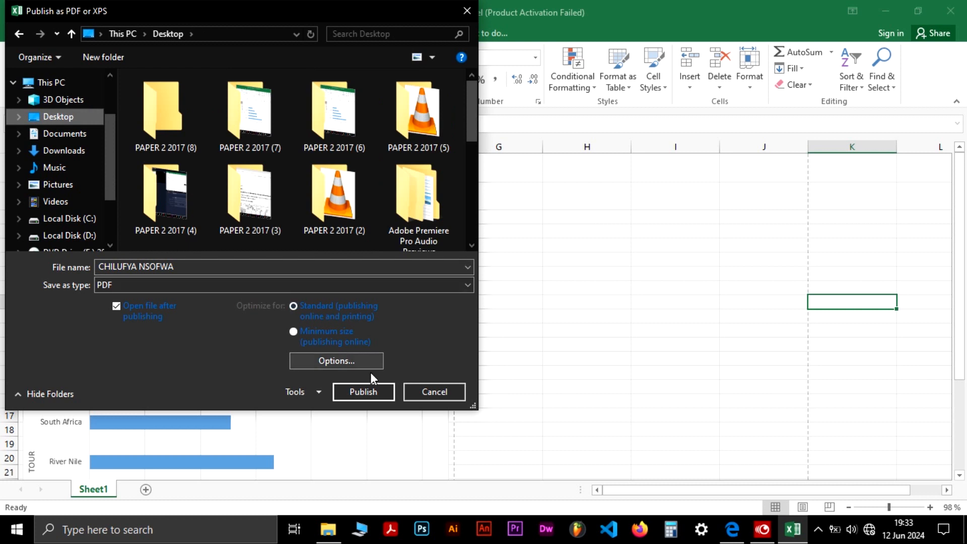
click(363, 392)
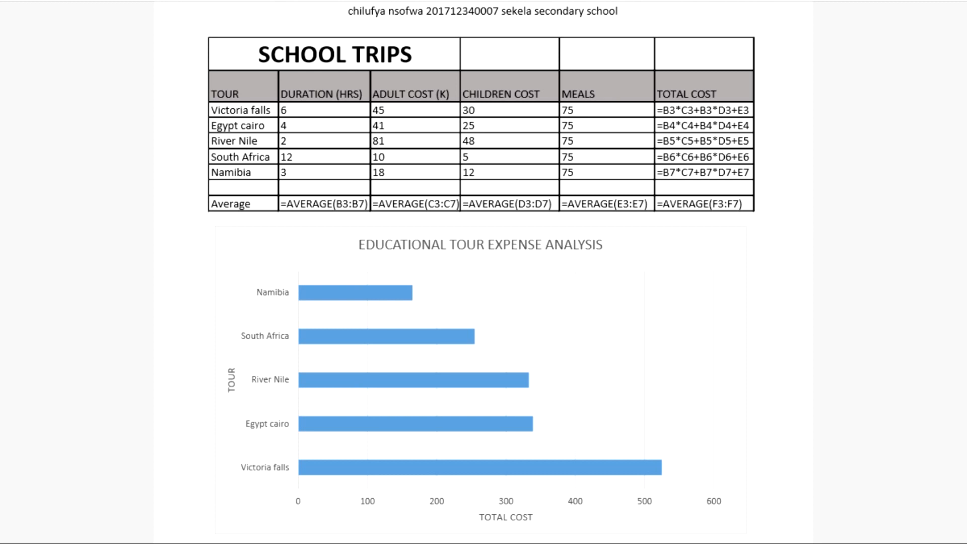
Review the published PDF of the table and chart in full screen
scroll(484, 272, down, 3)
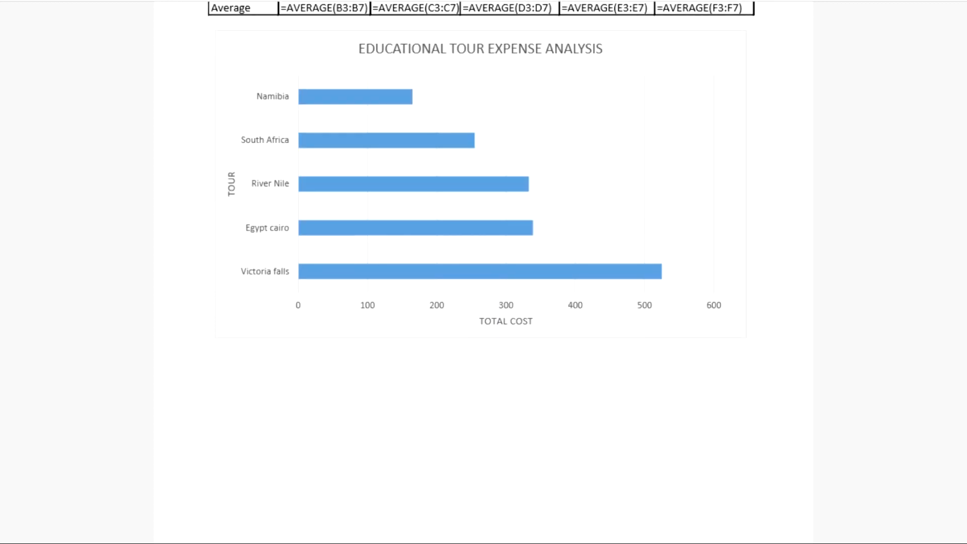
scroll(483, 272, up, 3)
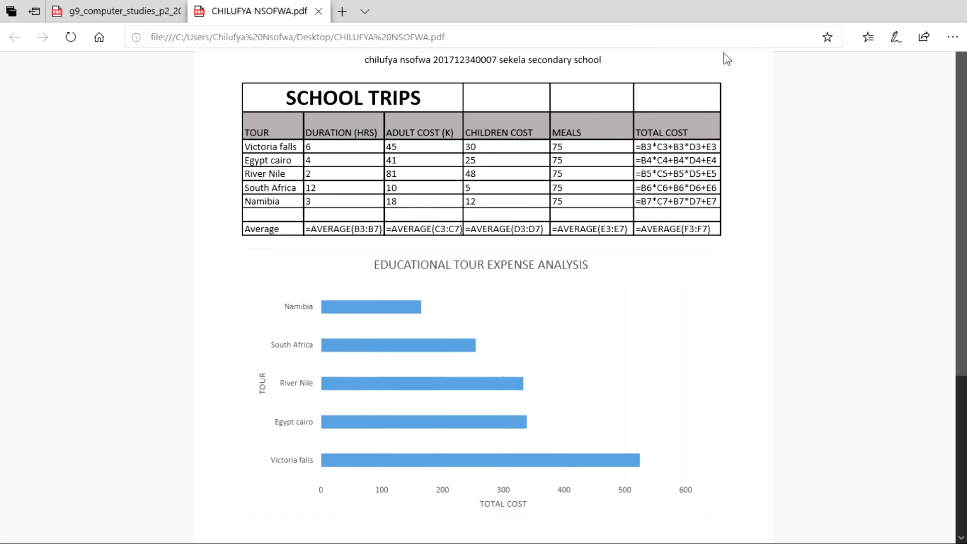
key(F11)
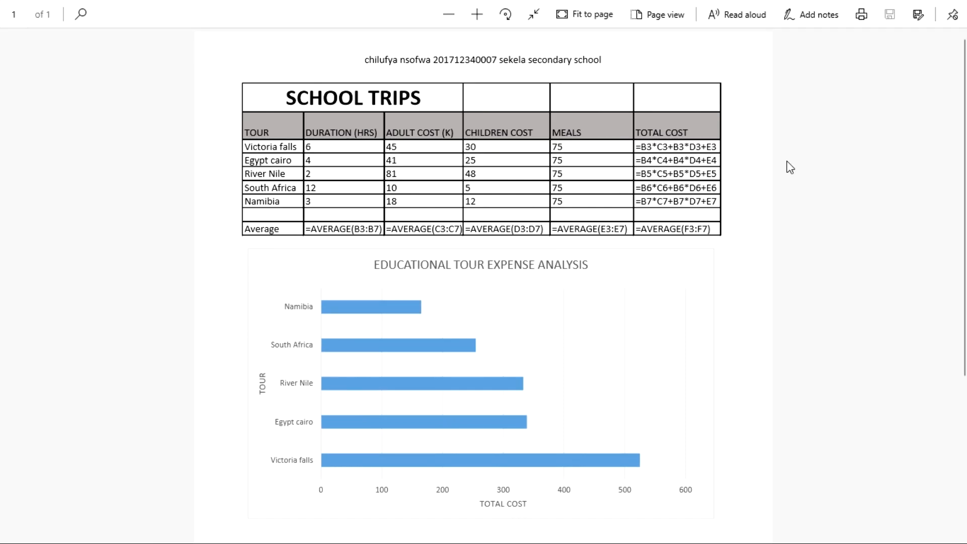
scroll(963, 157, down, 1)
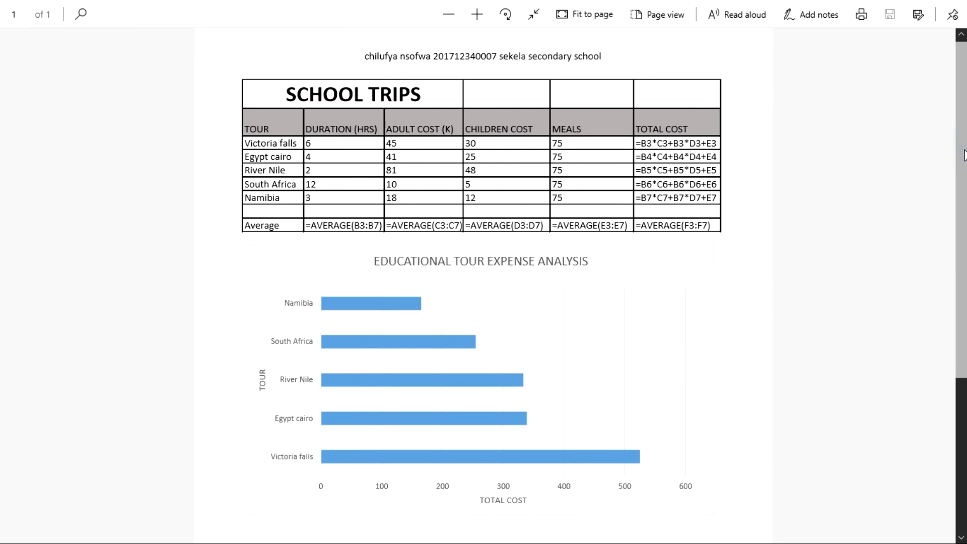
scroll(962, 158, up, 1)
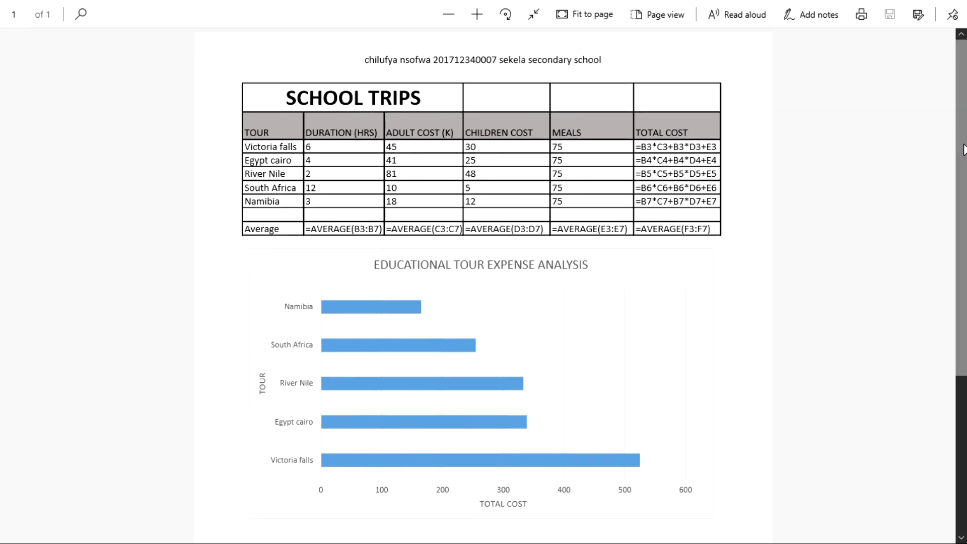